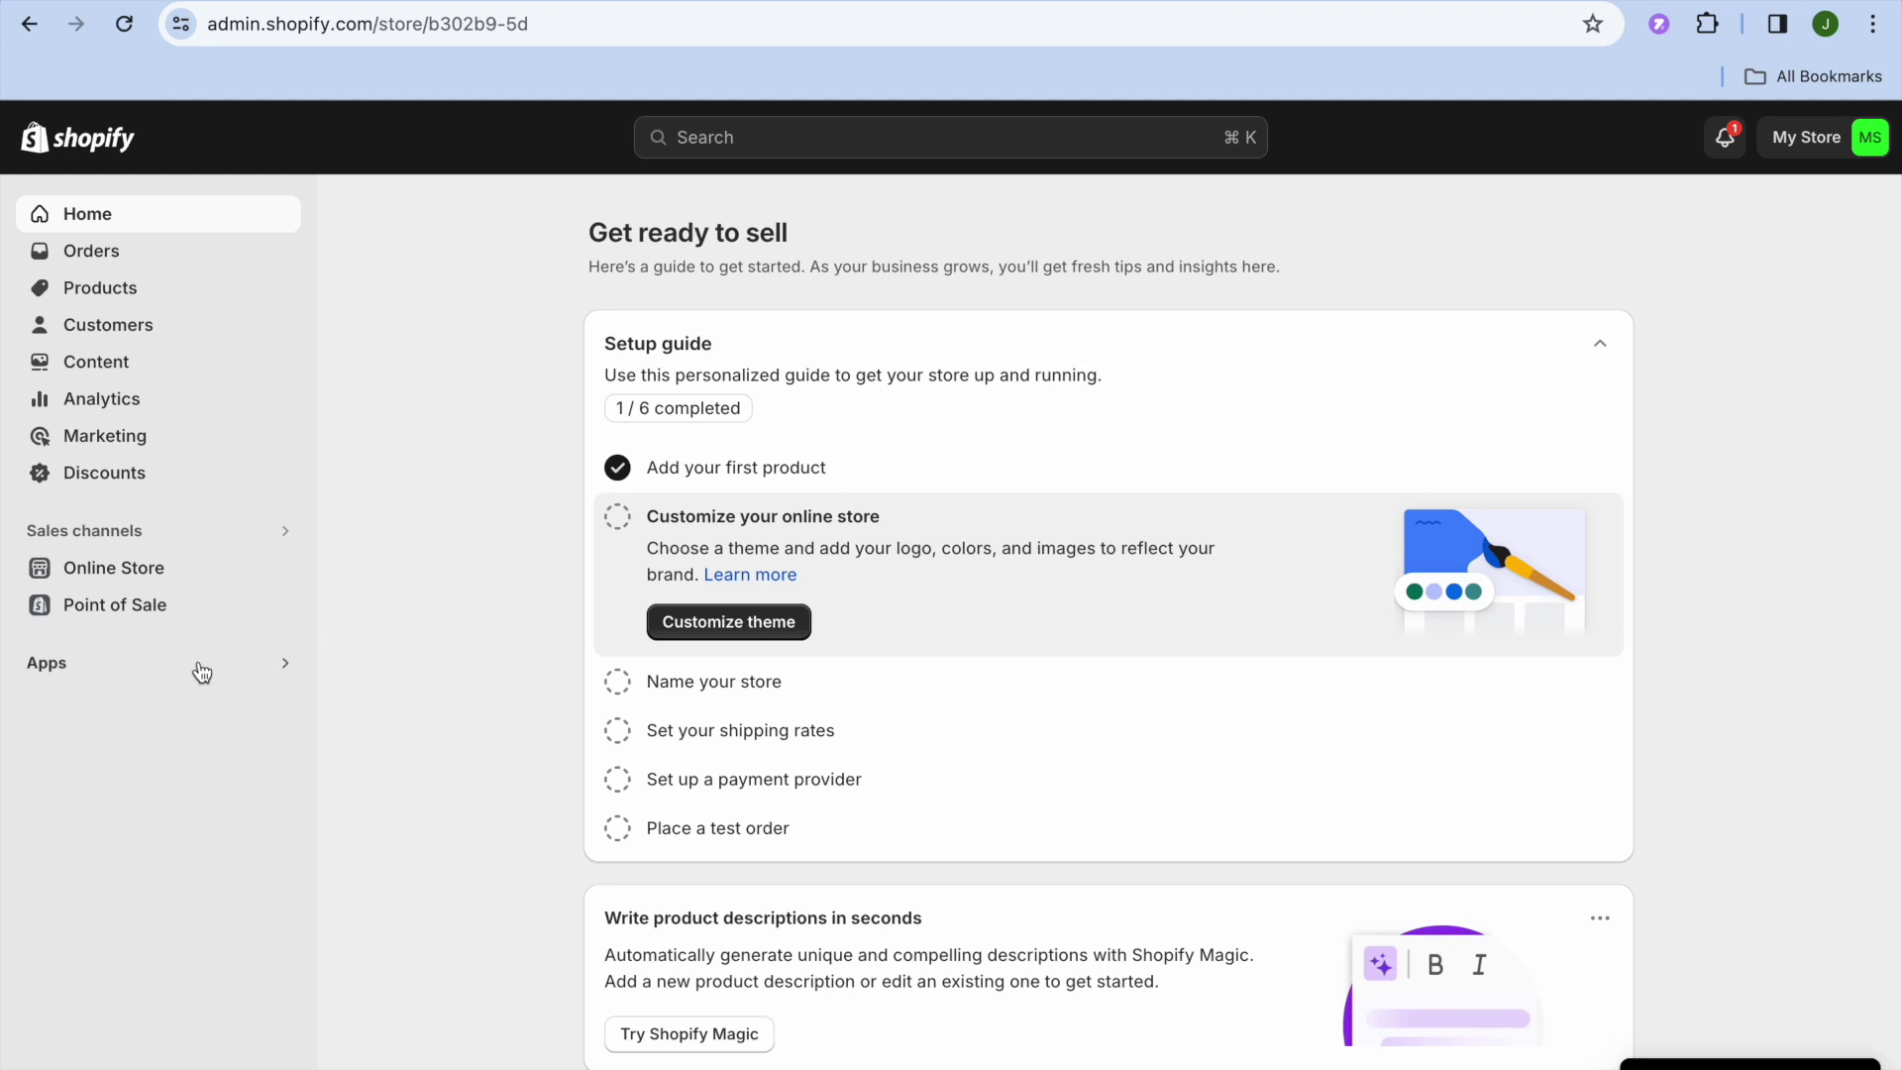
Open the Shopify App Store from the store's app and sales channel settings
{"action": "left_click", "coordinate": [152, 679]}
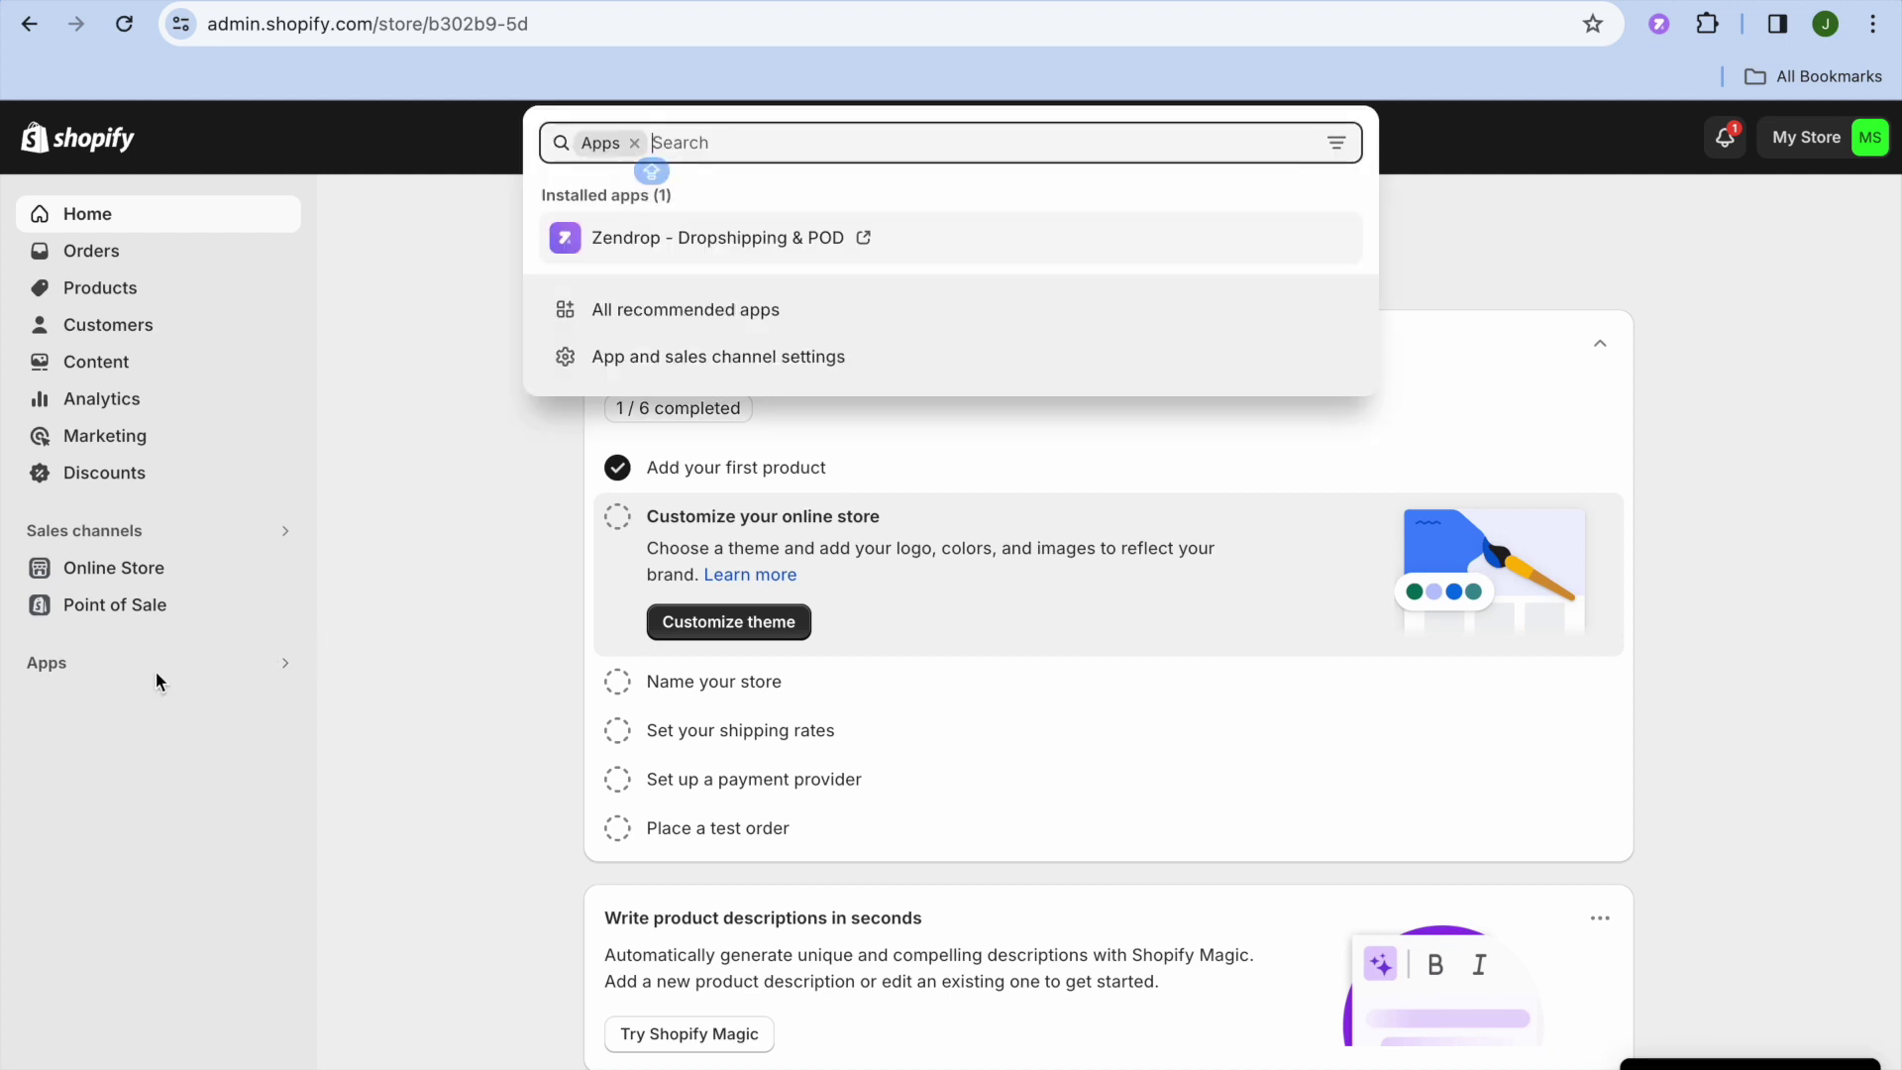
{"action": "left_click", "coordinate": [663, 360]}
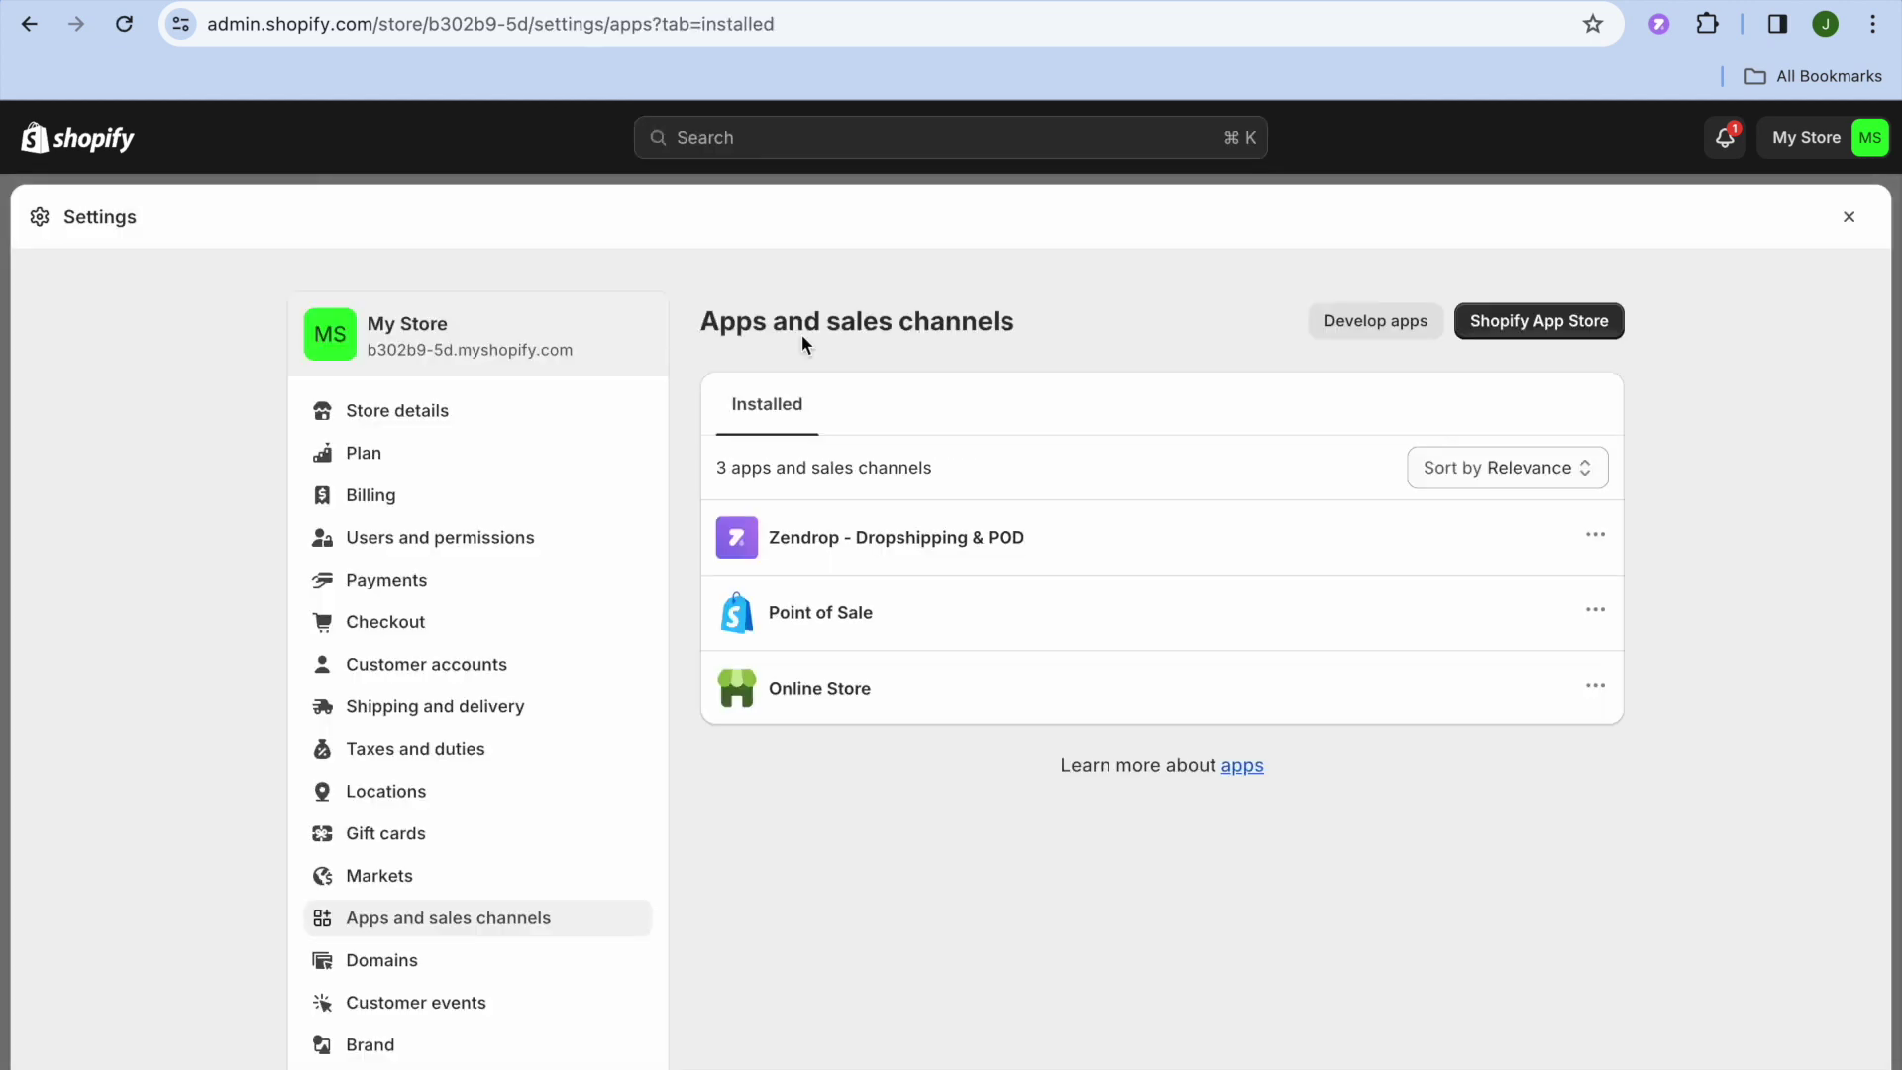
{"action": "left_click", "coordinate": [1515, 328]}
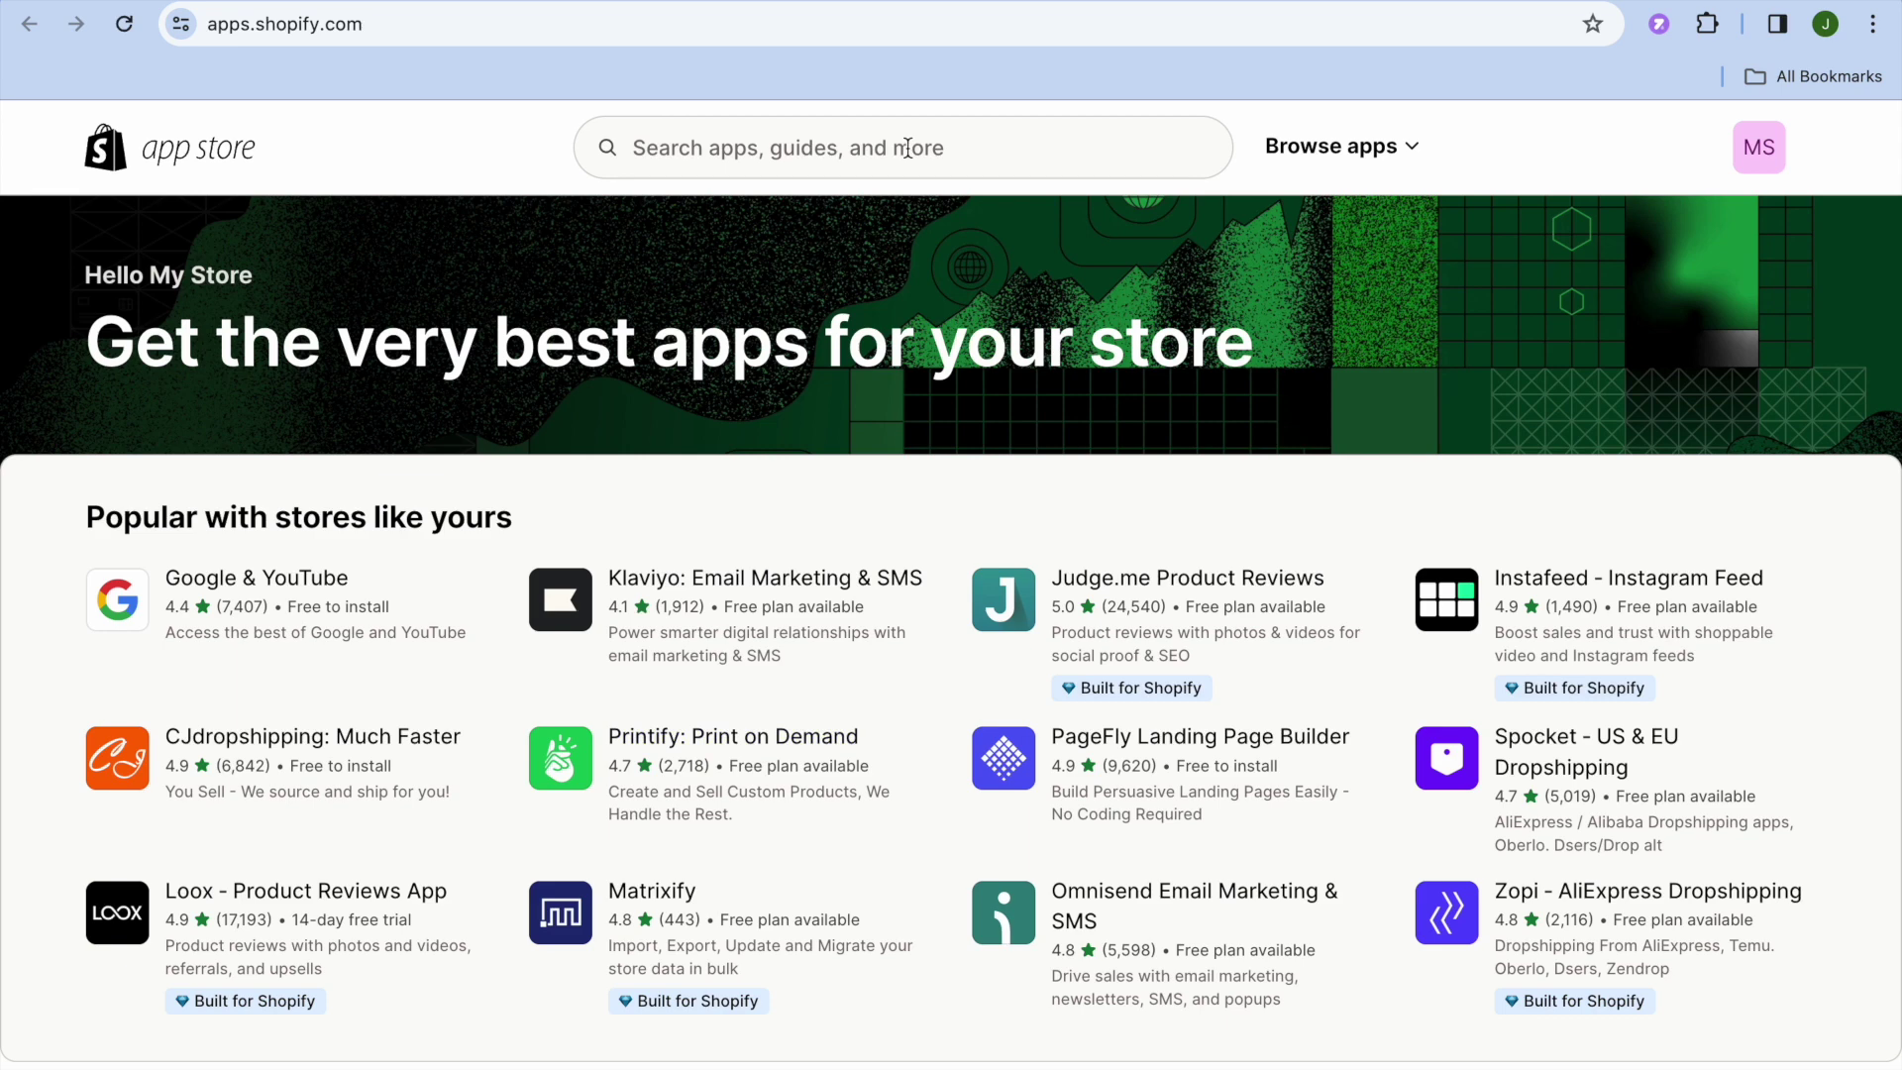
Open the Printify: Print on Demand app listing and install the app on the store, granting the requested data access
{"action": "left_click", "coordinate": [849, 130]}
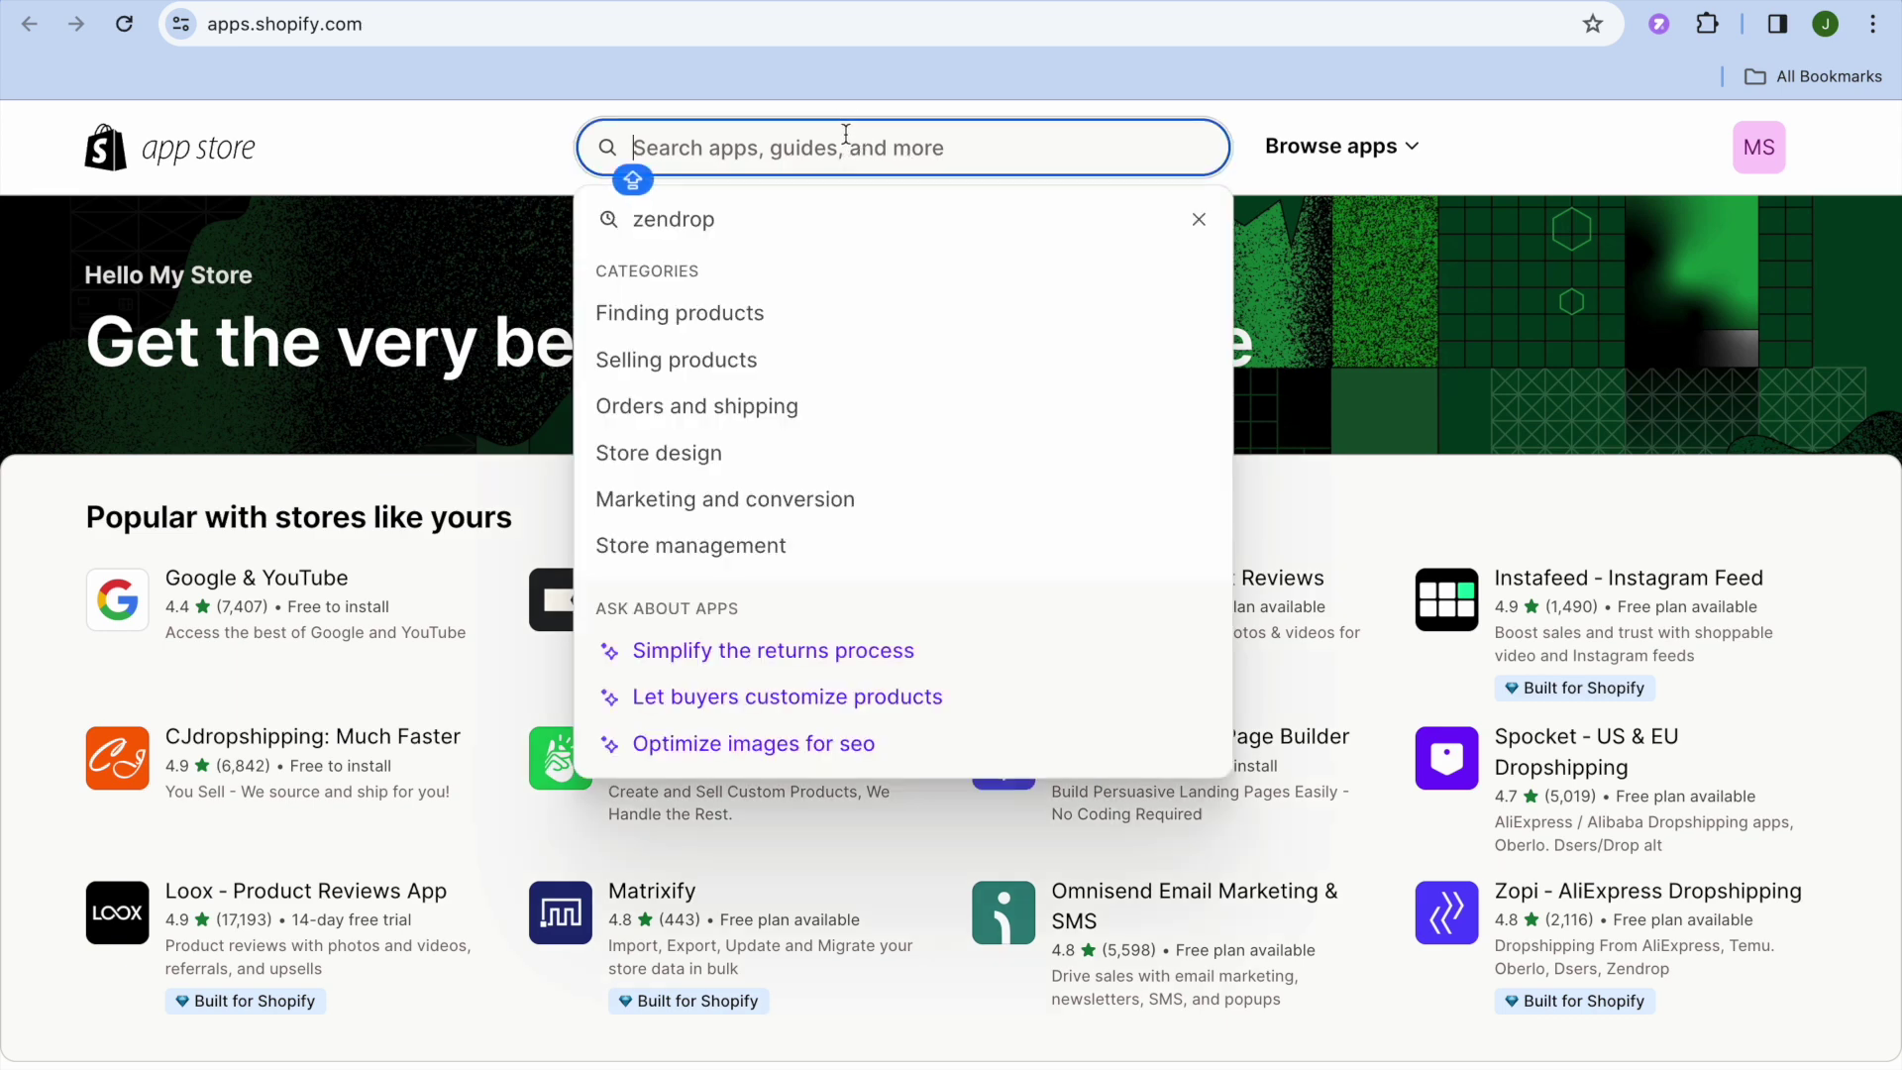
{"action": "left_click", "coordinate": [455, 292]}
{"action": "left_click", "coordinate": [726, 743]}
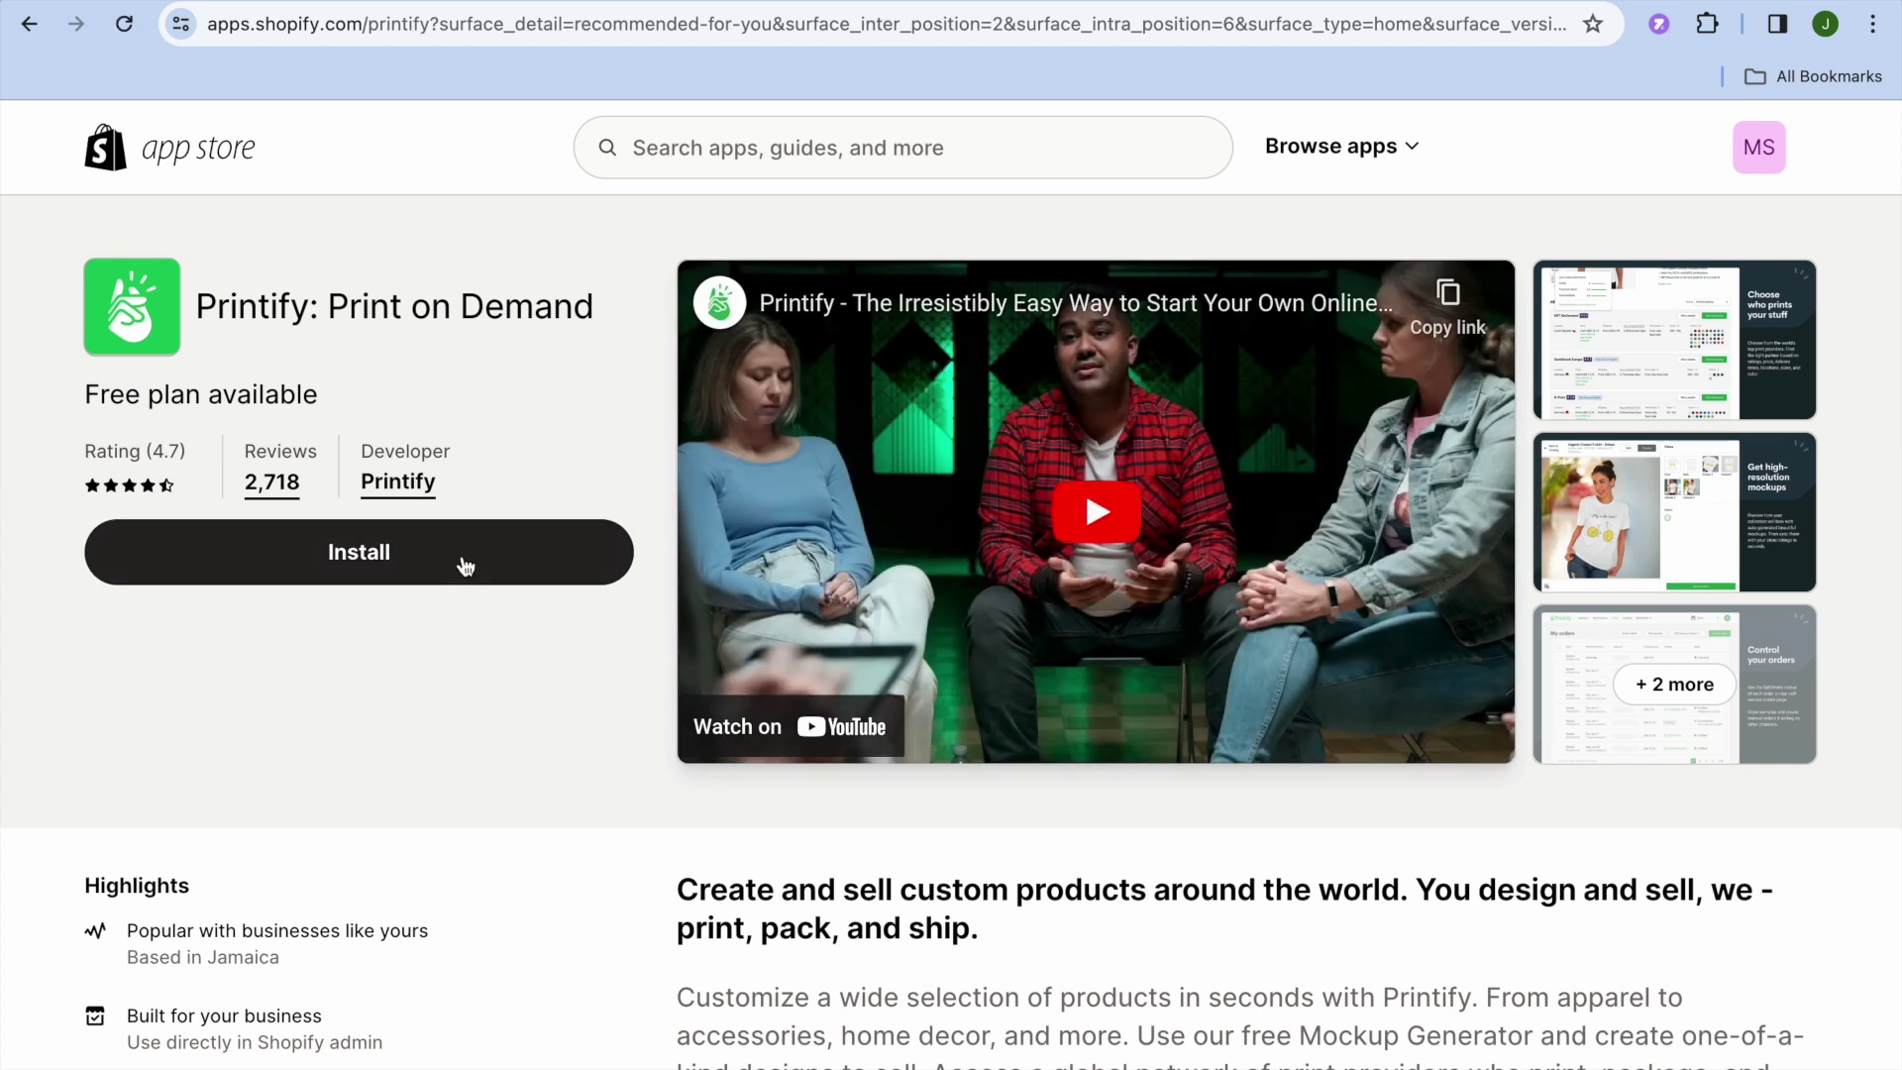
{"action": "left_click", "coordinate": [462, 552]}
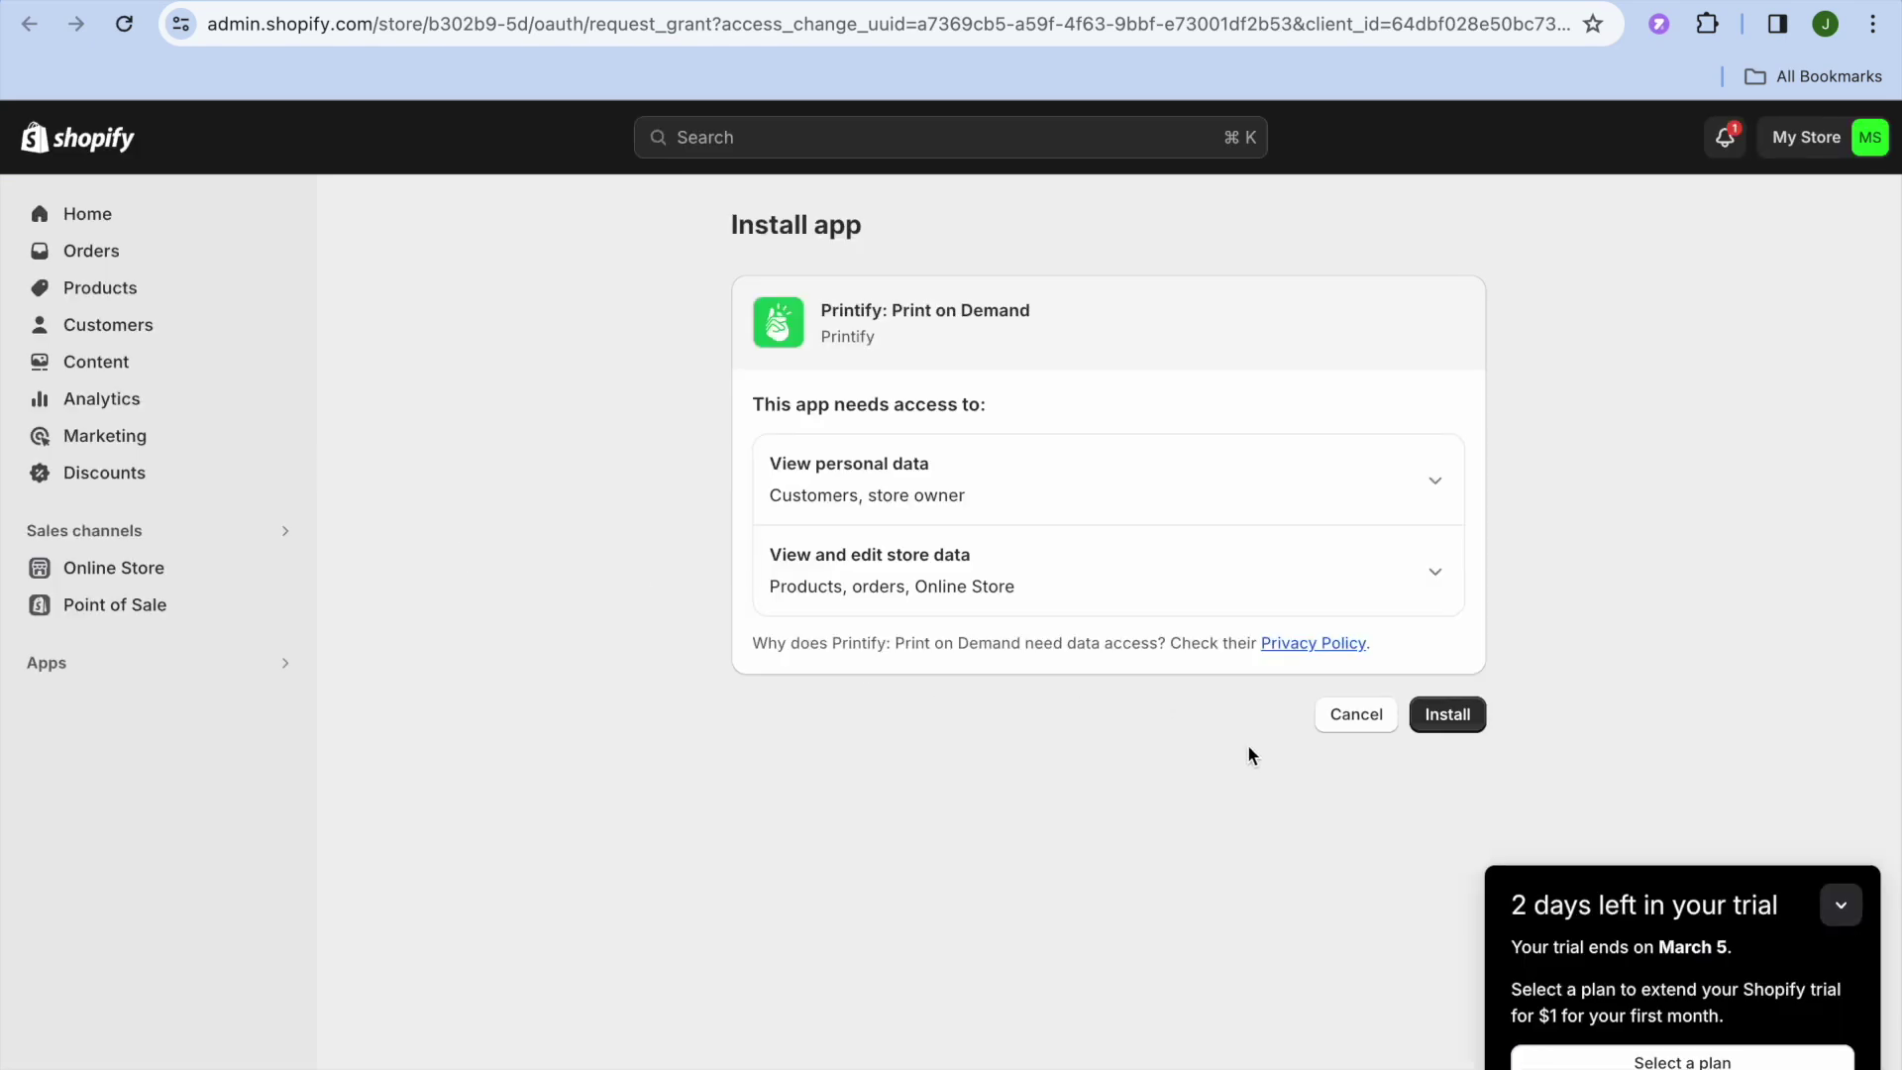
{"action": "left_click", "coordinate": [1448, 712]}
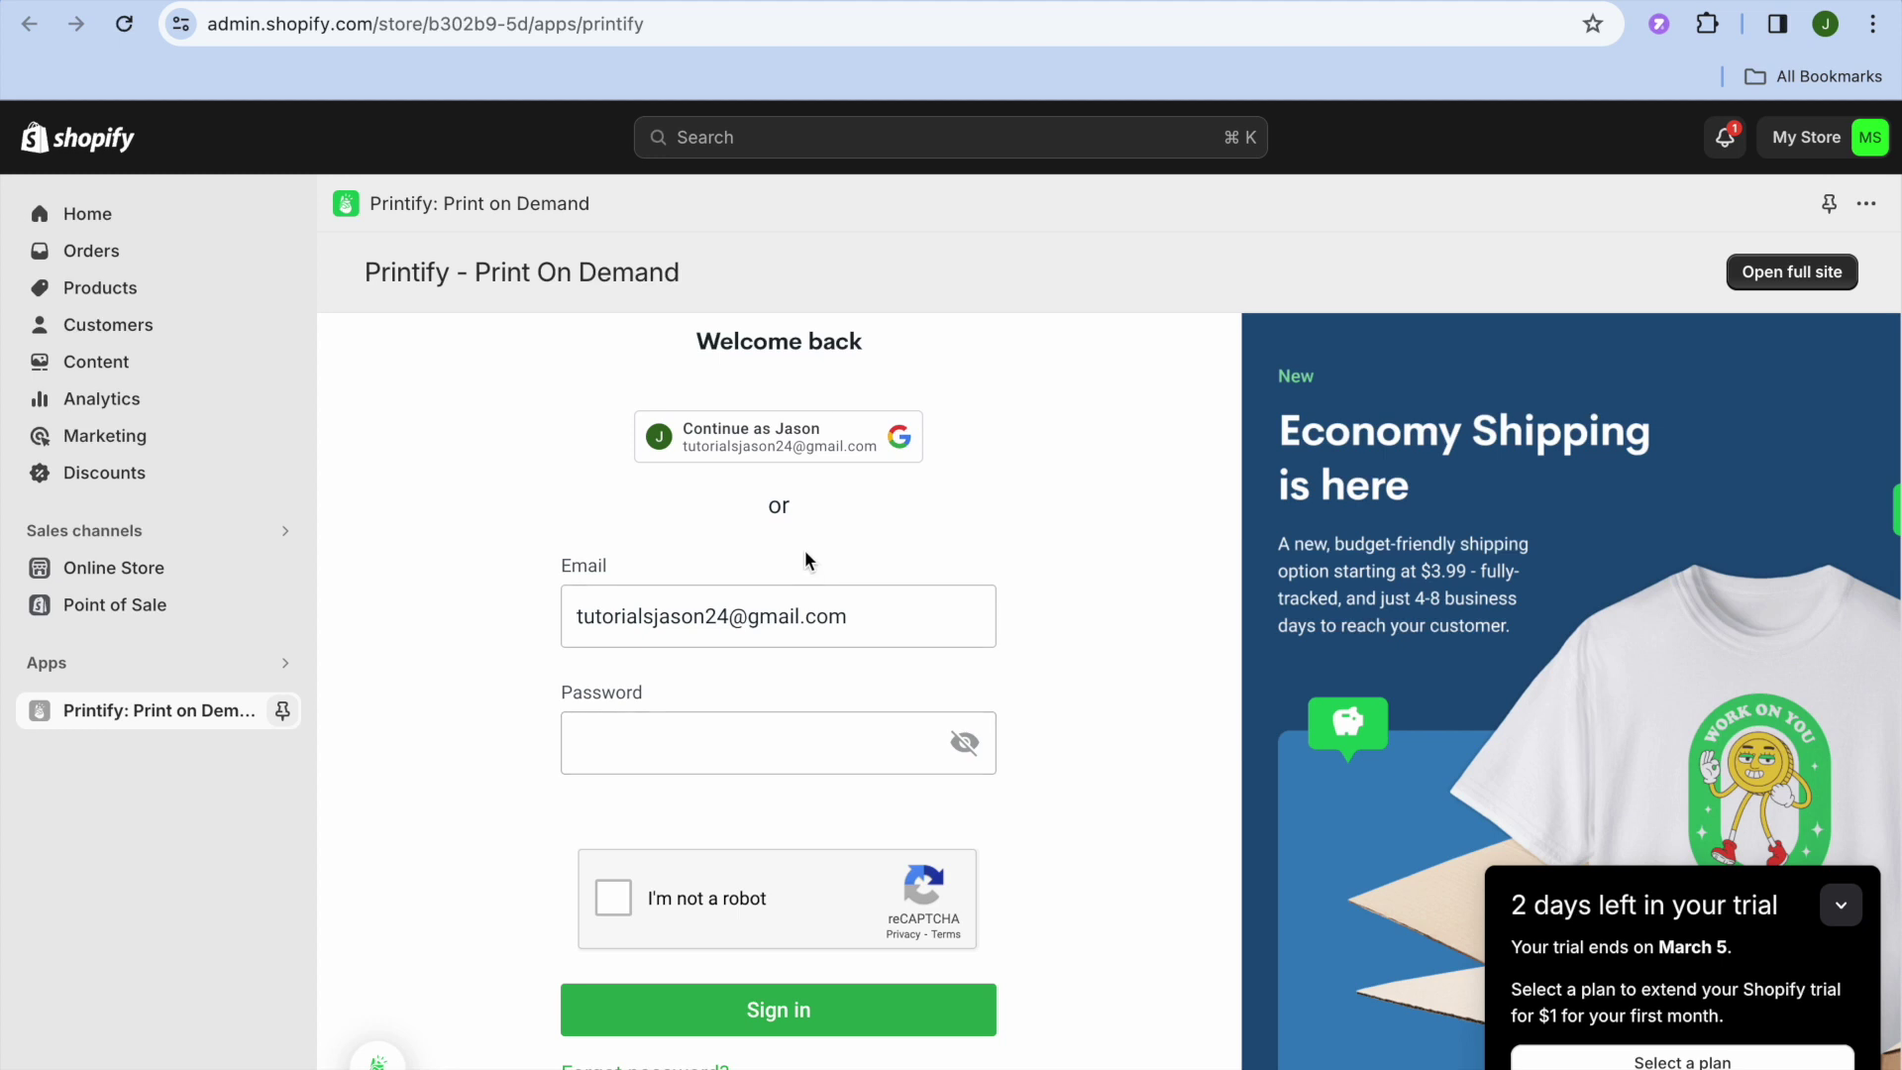
Sign in to Printify with the Google account and open the full Printify site
{"action": "left_click", "coordinate": [805, 451]}
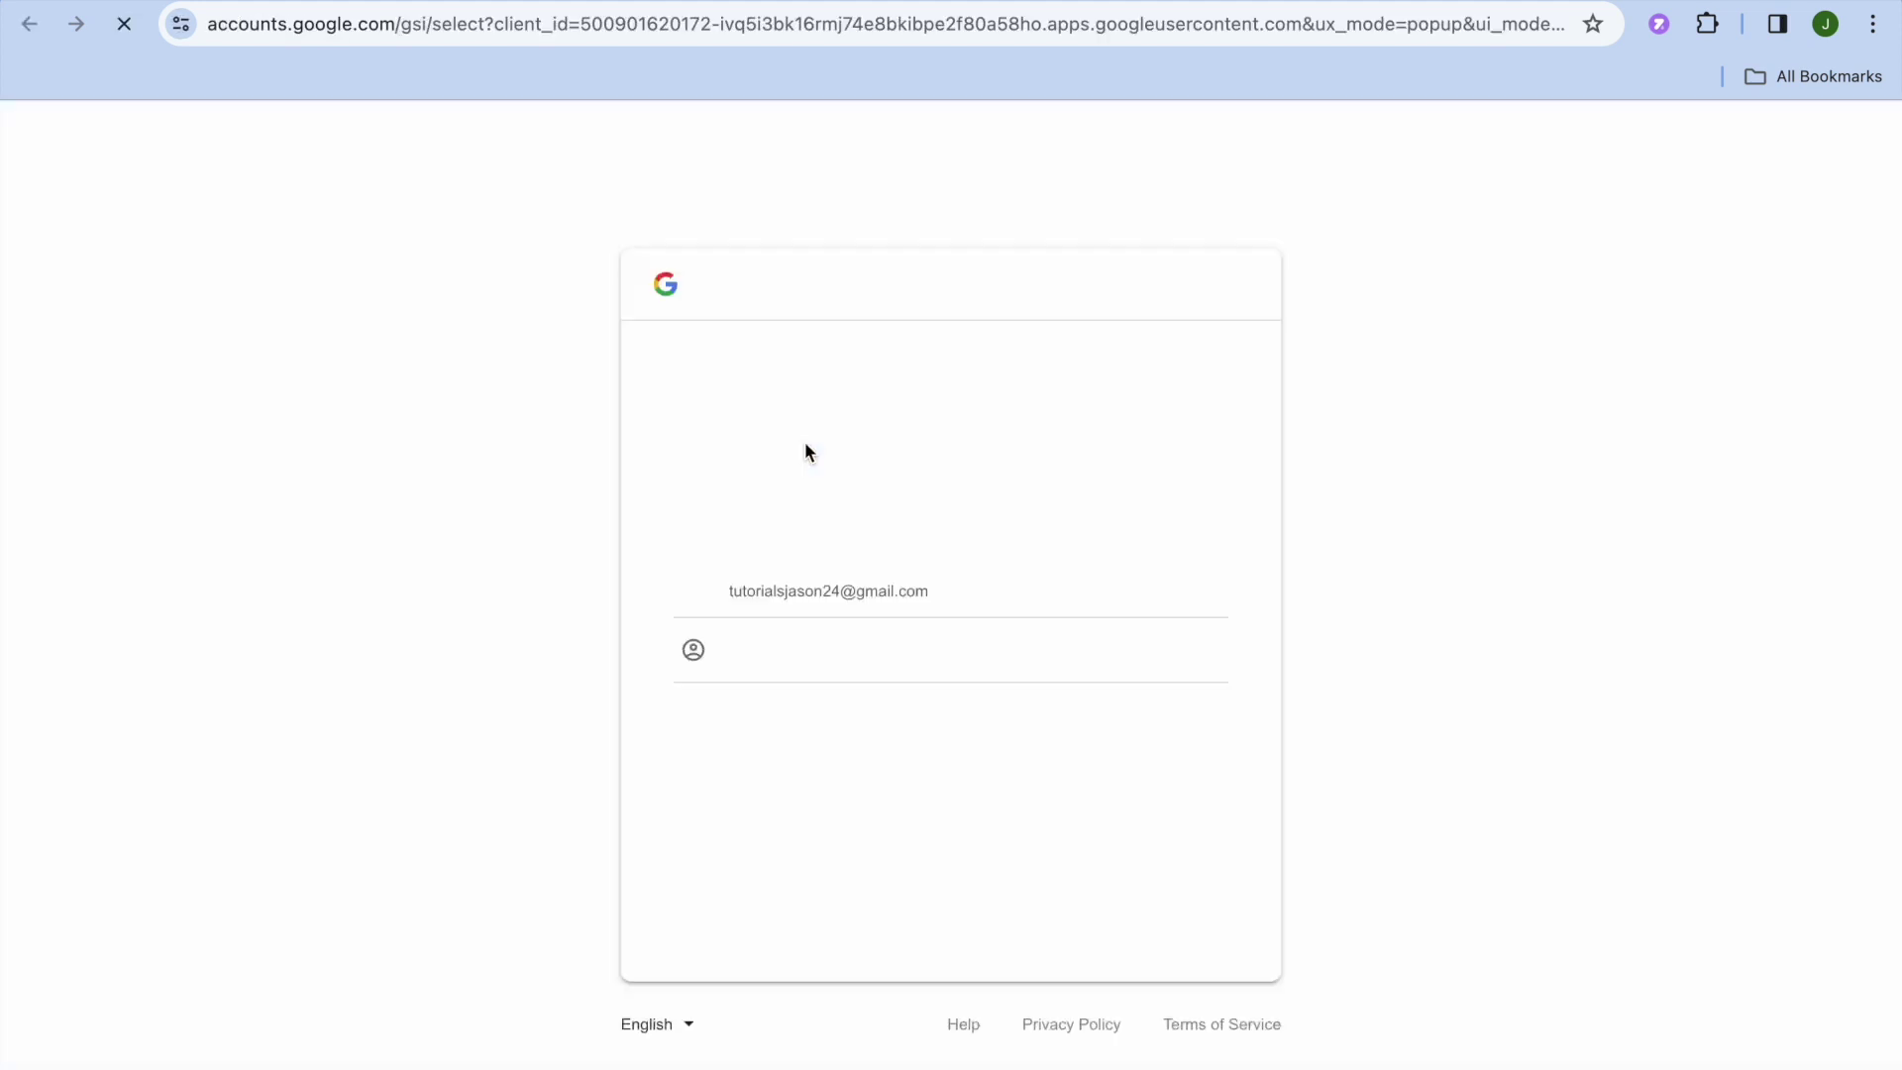
{"action": "left_click", "coordinate": [781, 580]}
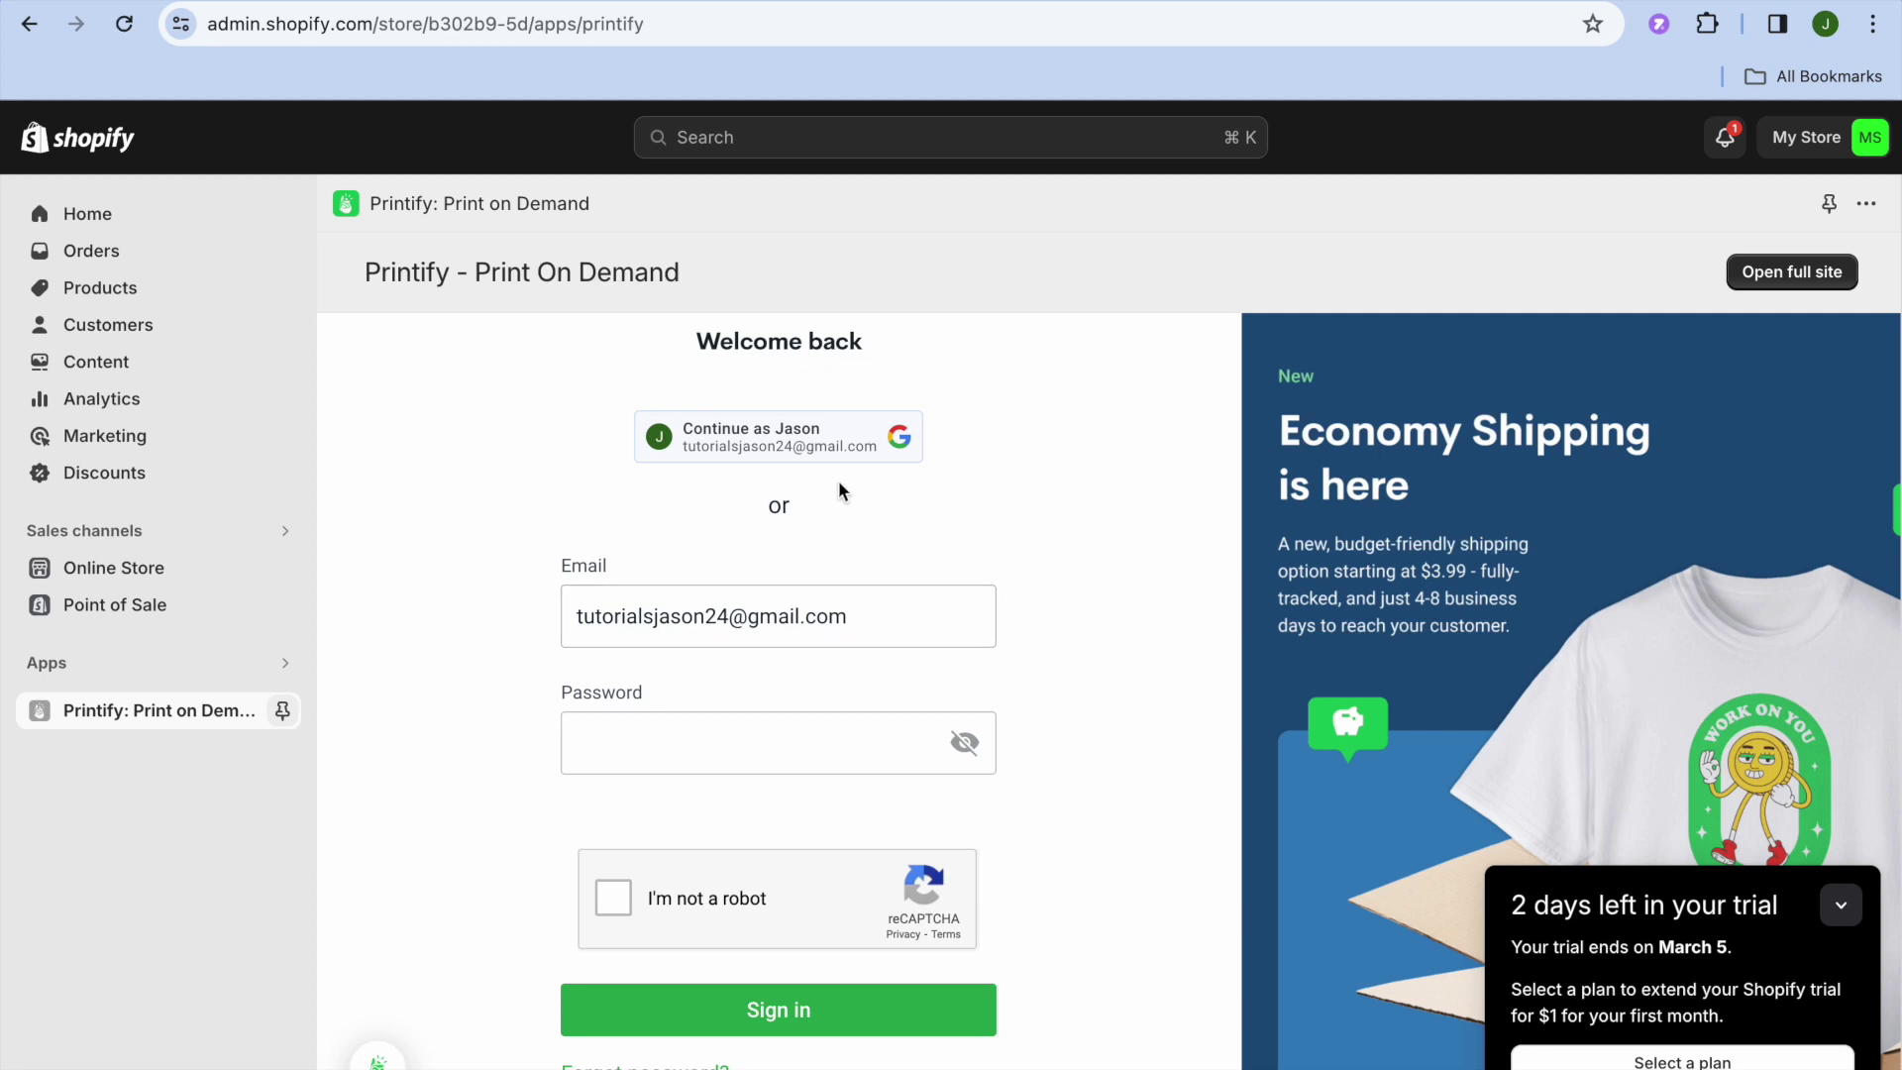
{"action": "left_click", "coordinate": [862, 451]}
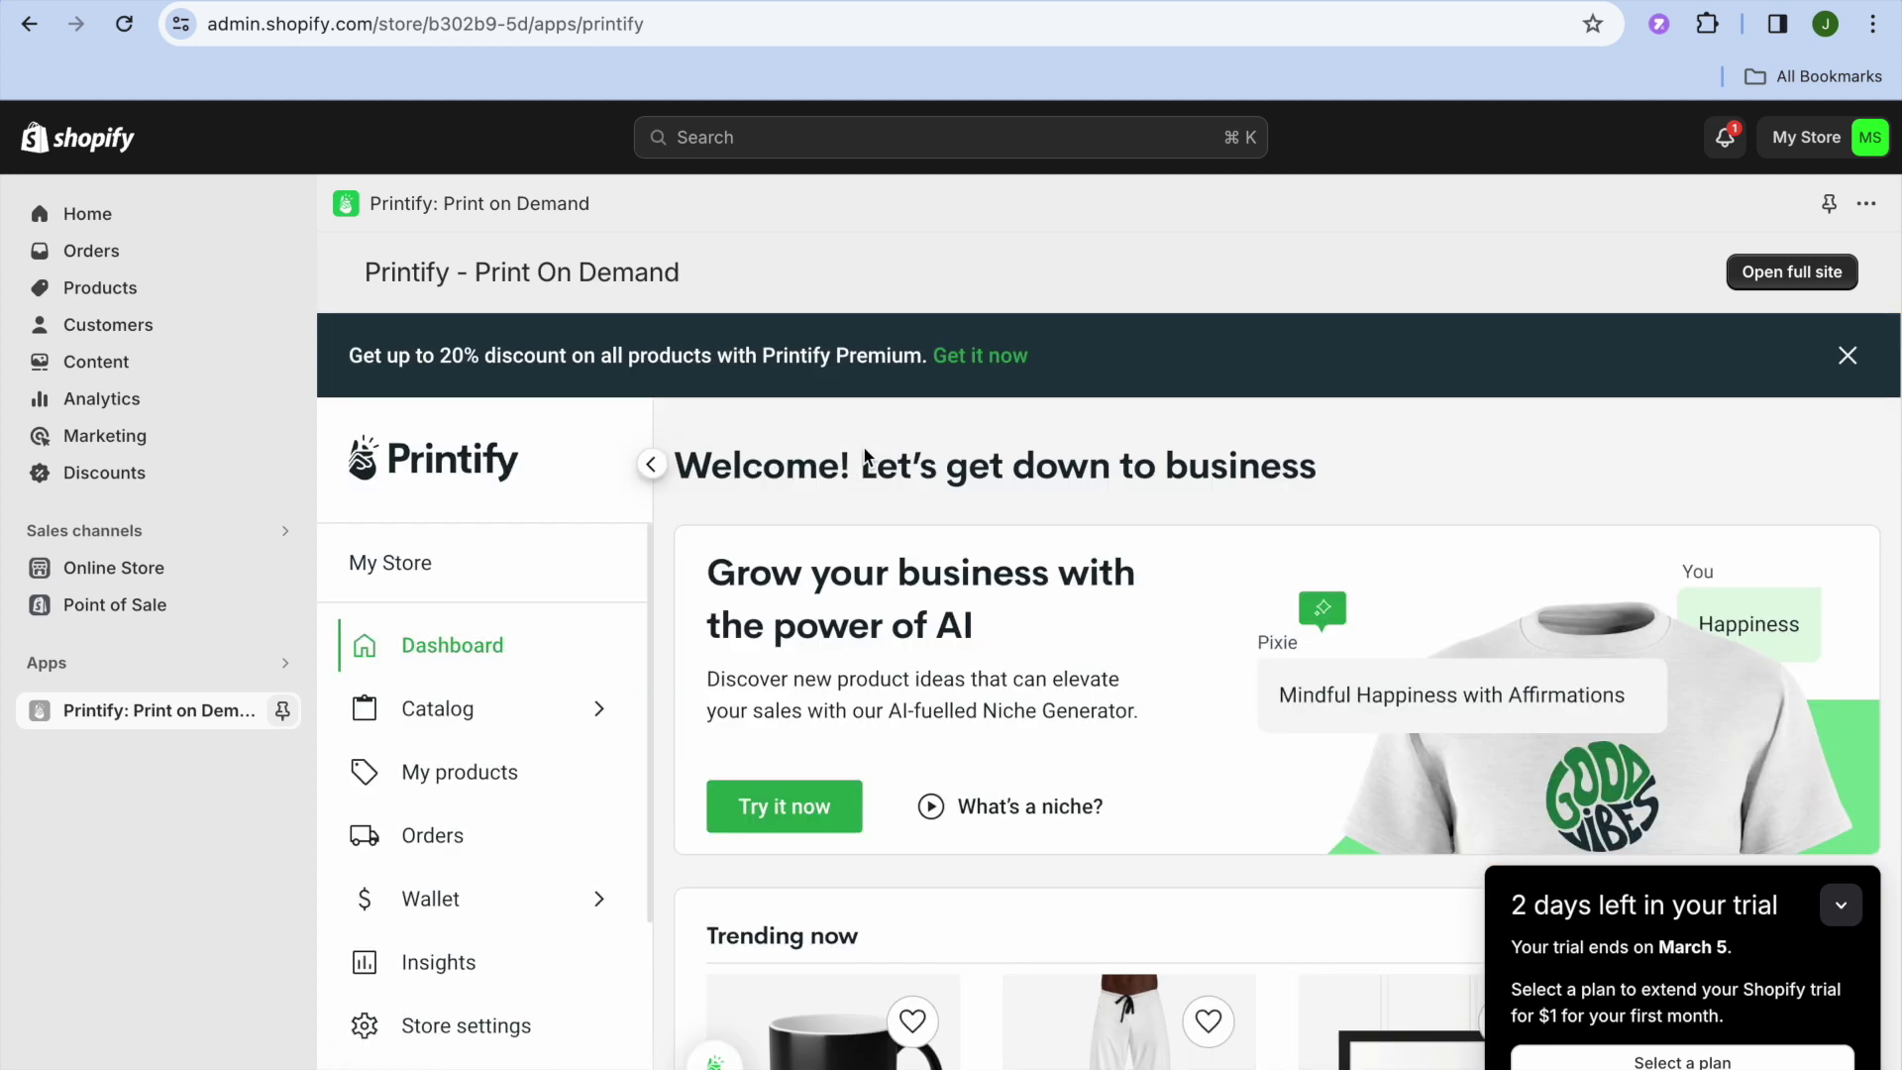
{"action": "left_click", "coordinate": [1799, 275]}
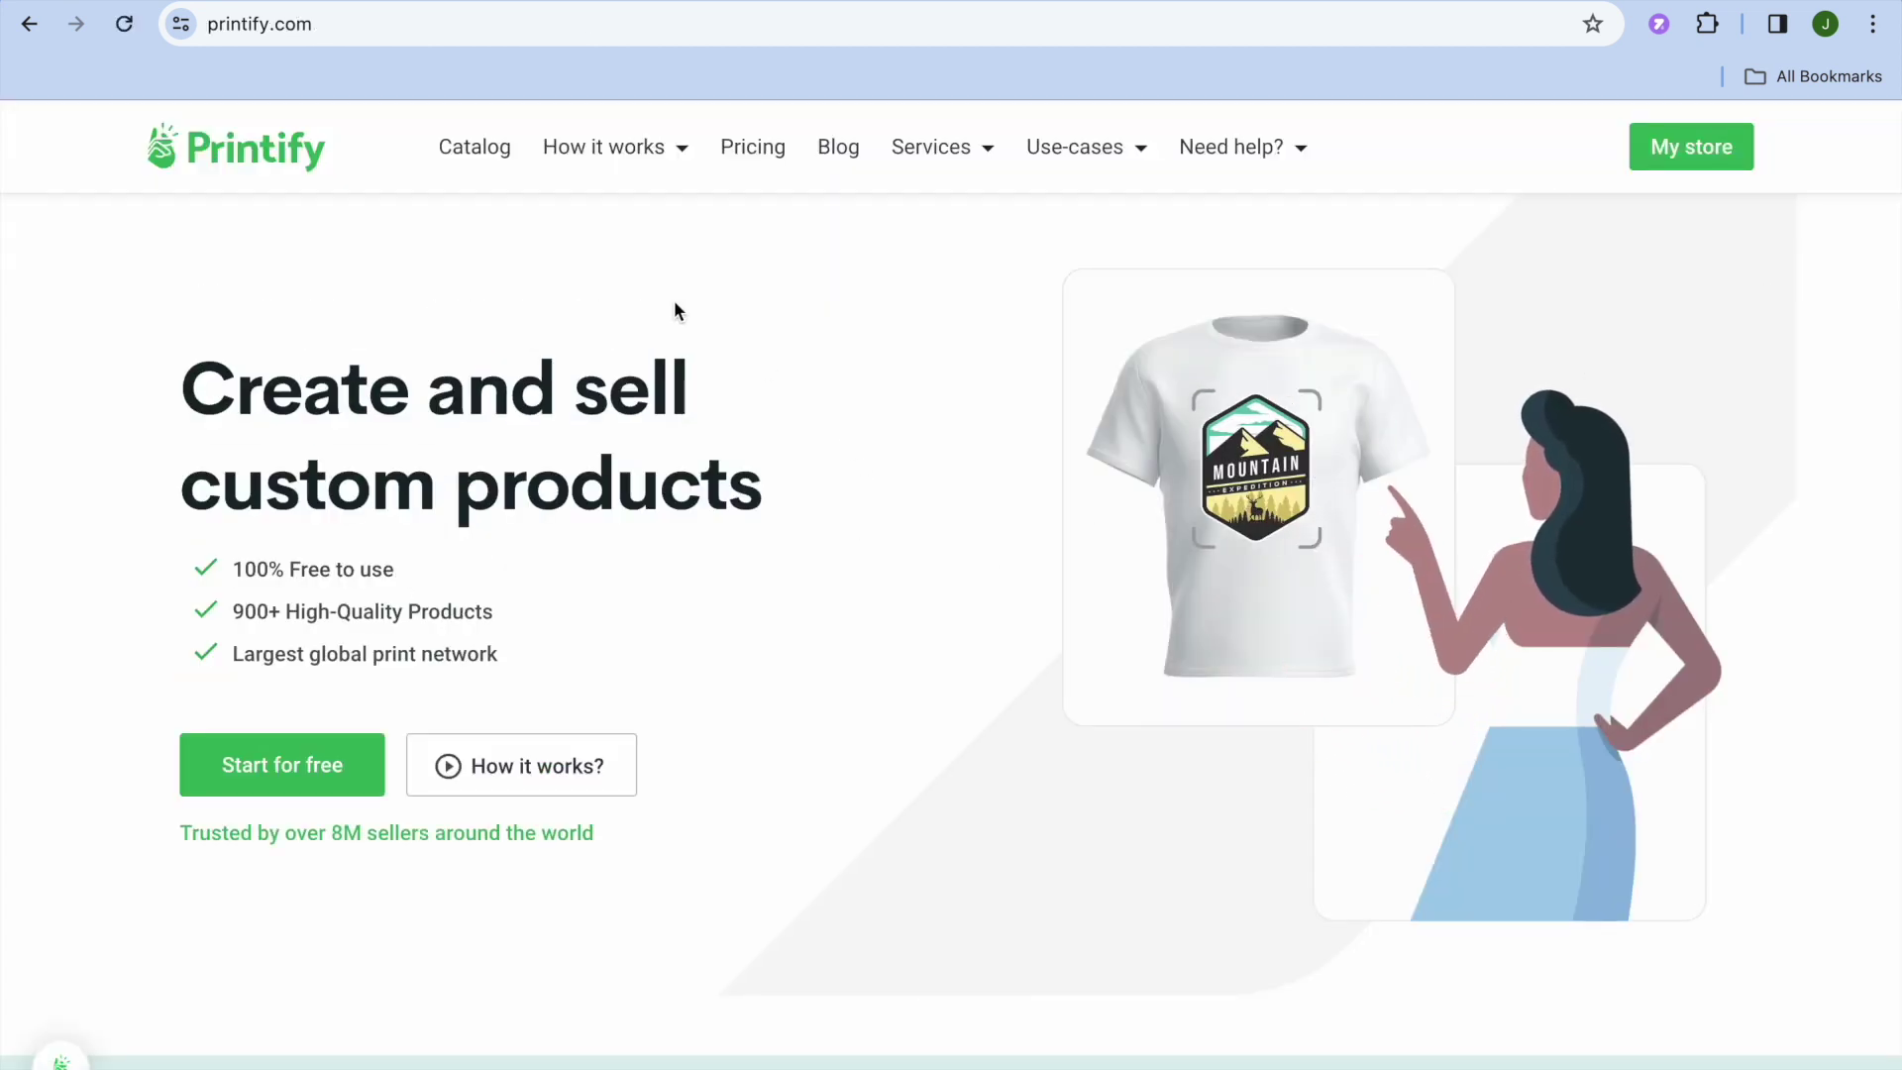
Open the Printify catalog and switch the active store from SIMPLE FITNESS to the last-listed Shopify store named My Store
{"action": "left_click", "coordinate": [495, 150]}
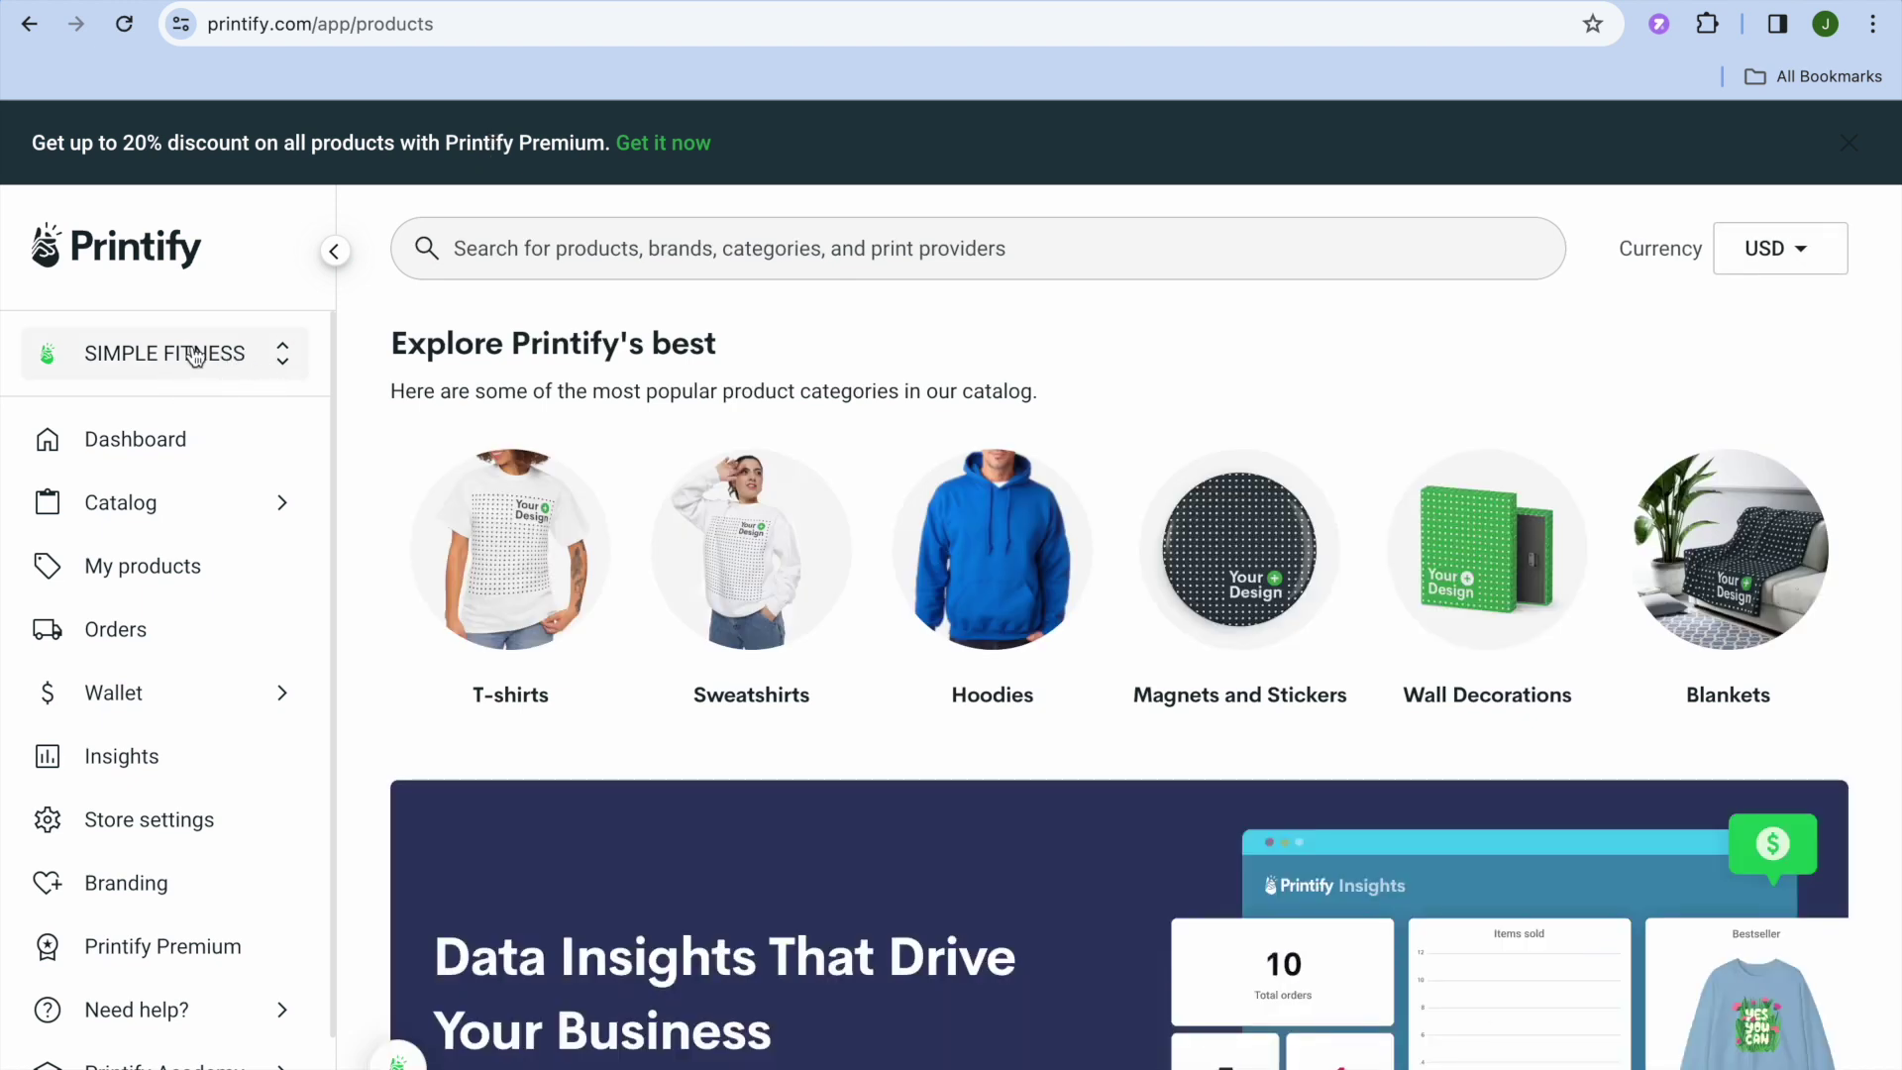
{"action": "left_click", "coordinate": [204, 353]}
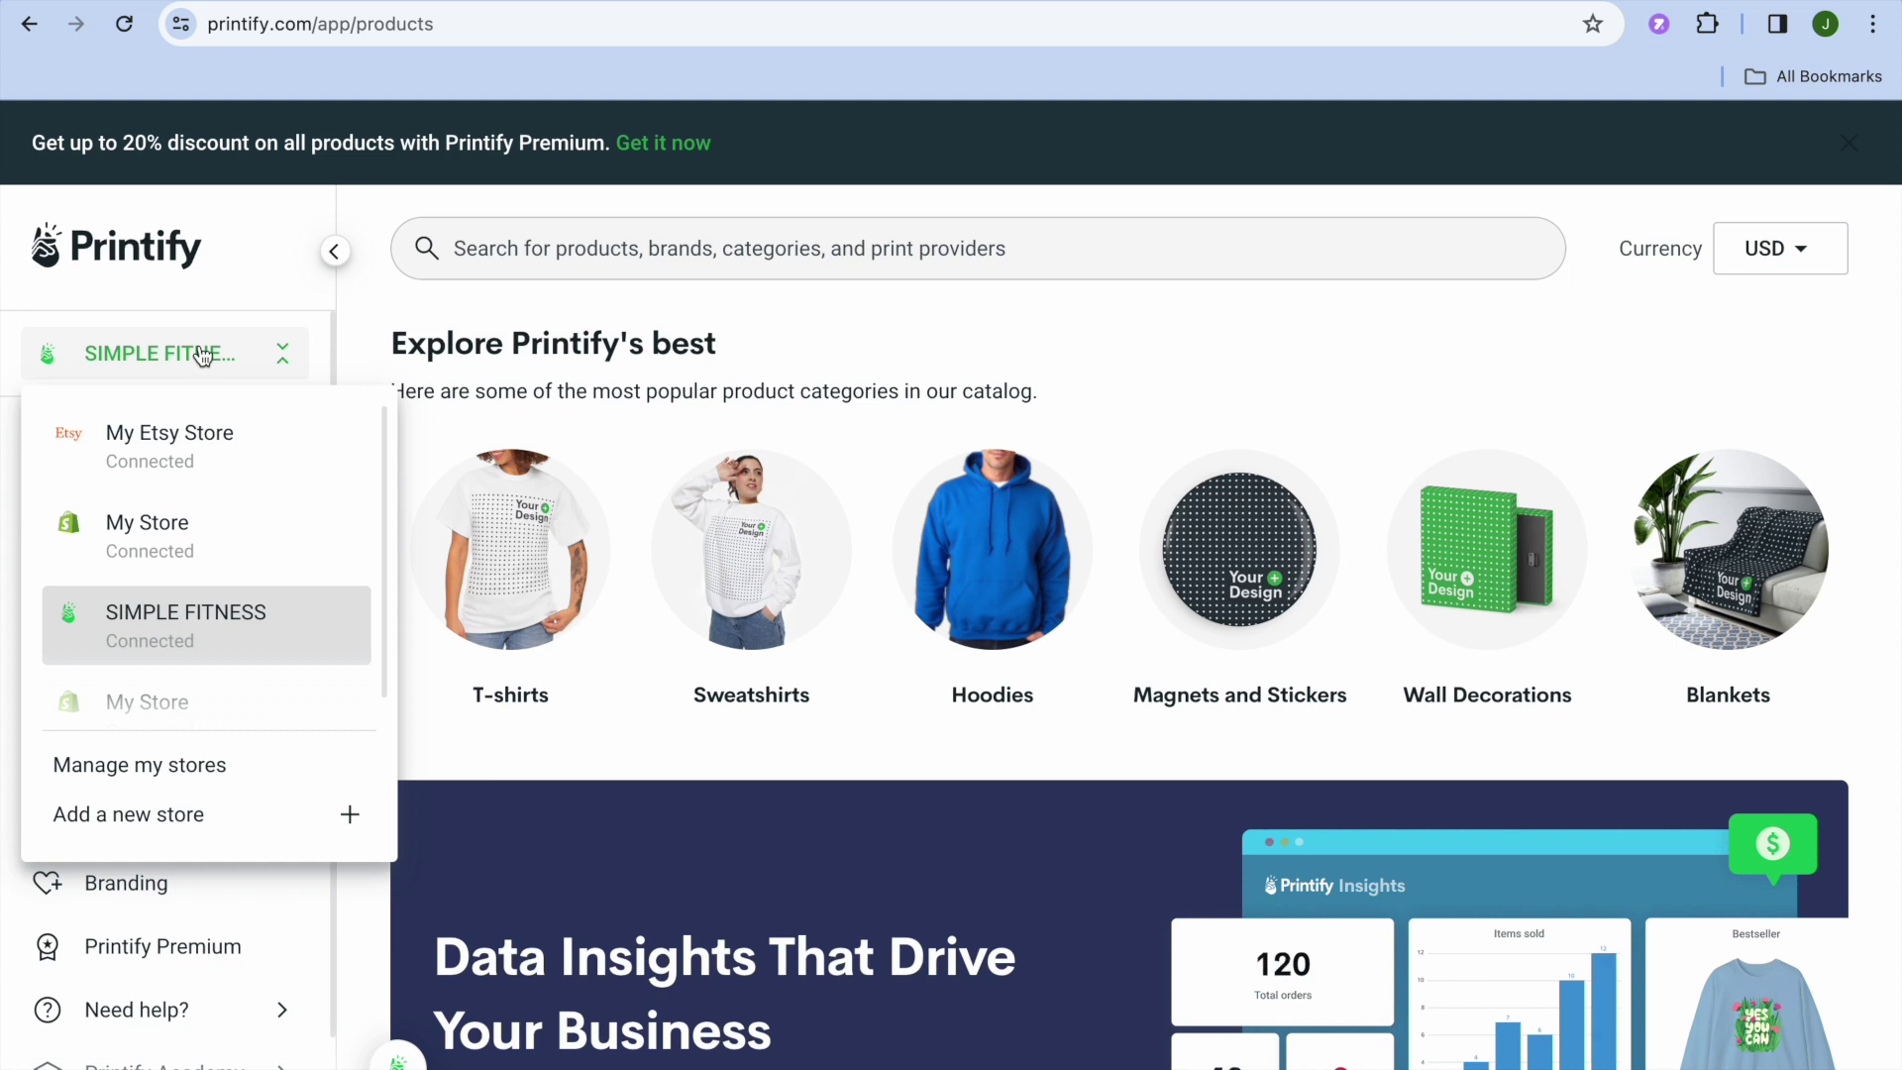
{"action": "left_click", "coordinate": [217, 542]}
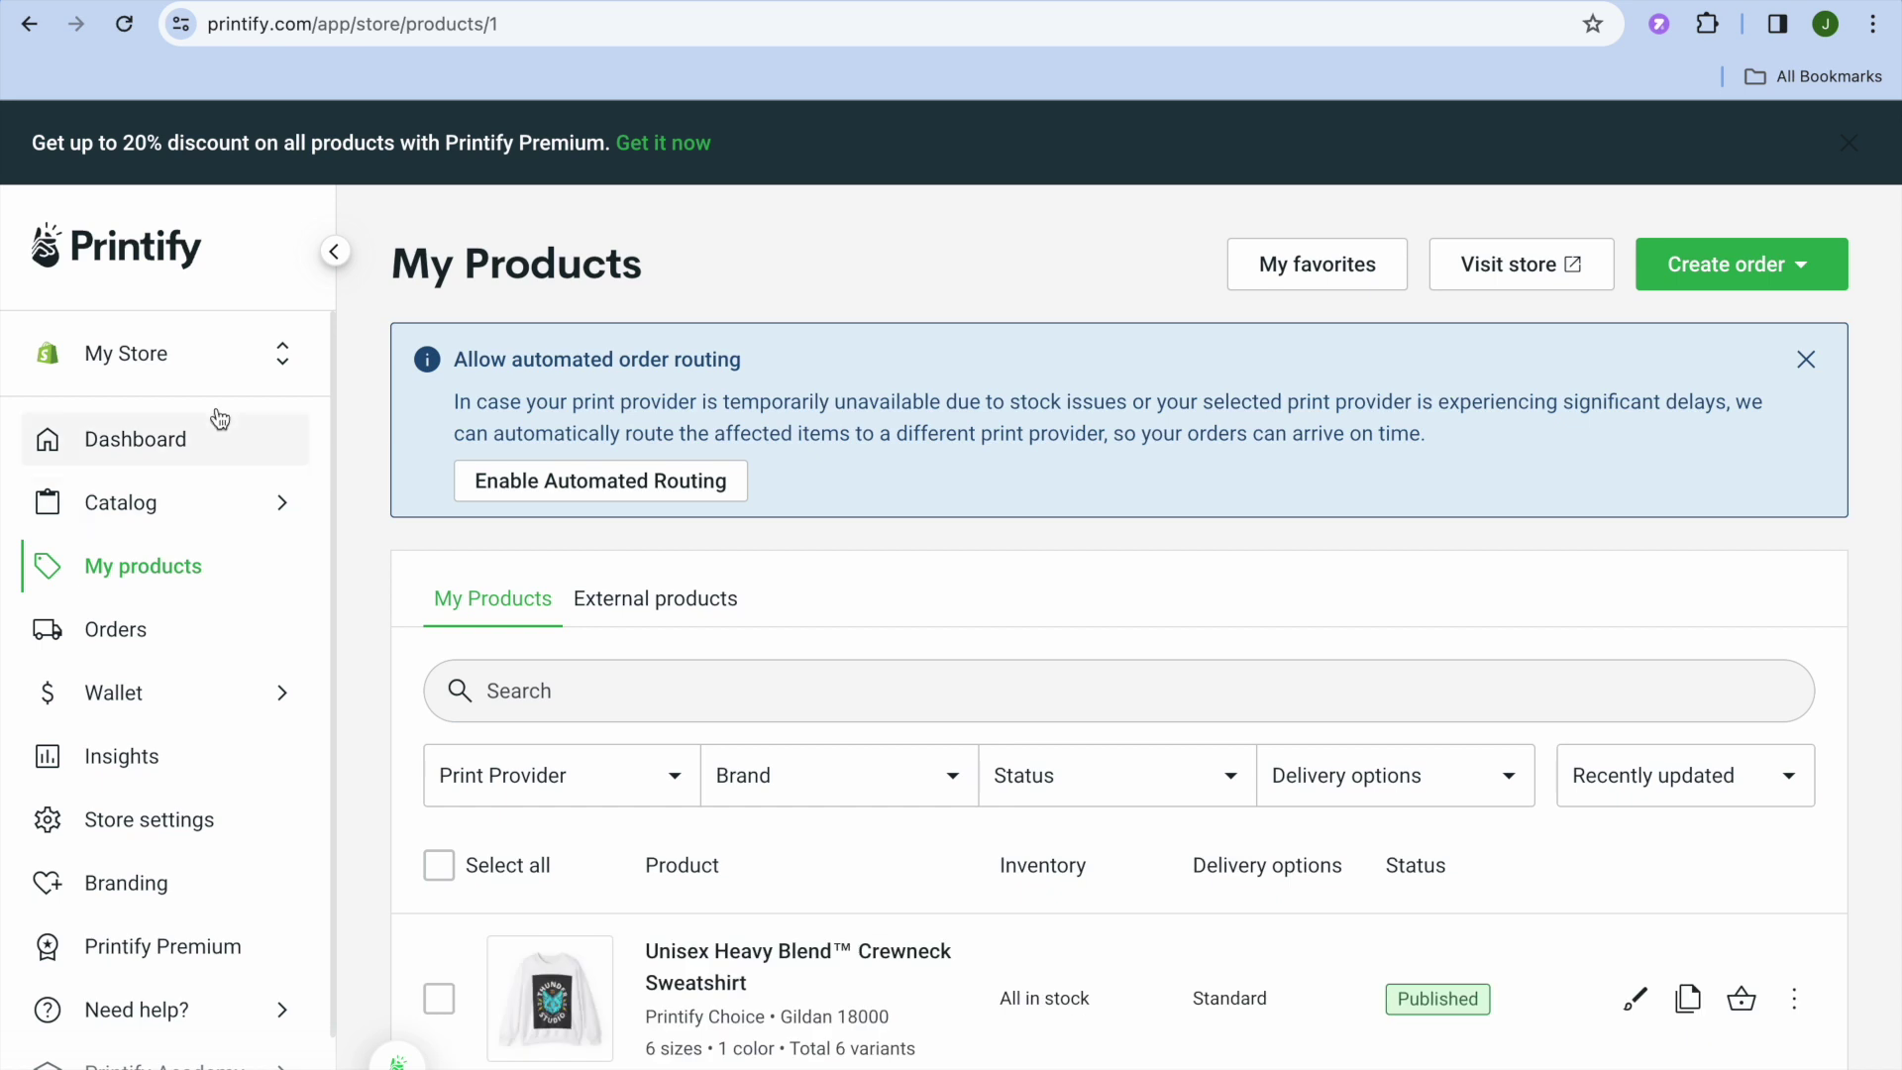
{"action": "left_click", "coordinate": [208, 358]}
{"action": "left_click", "coordinate": [176, 700]}
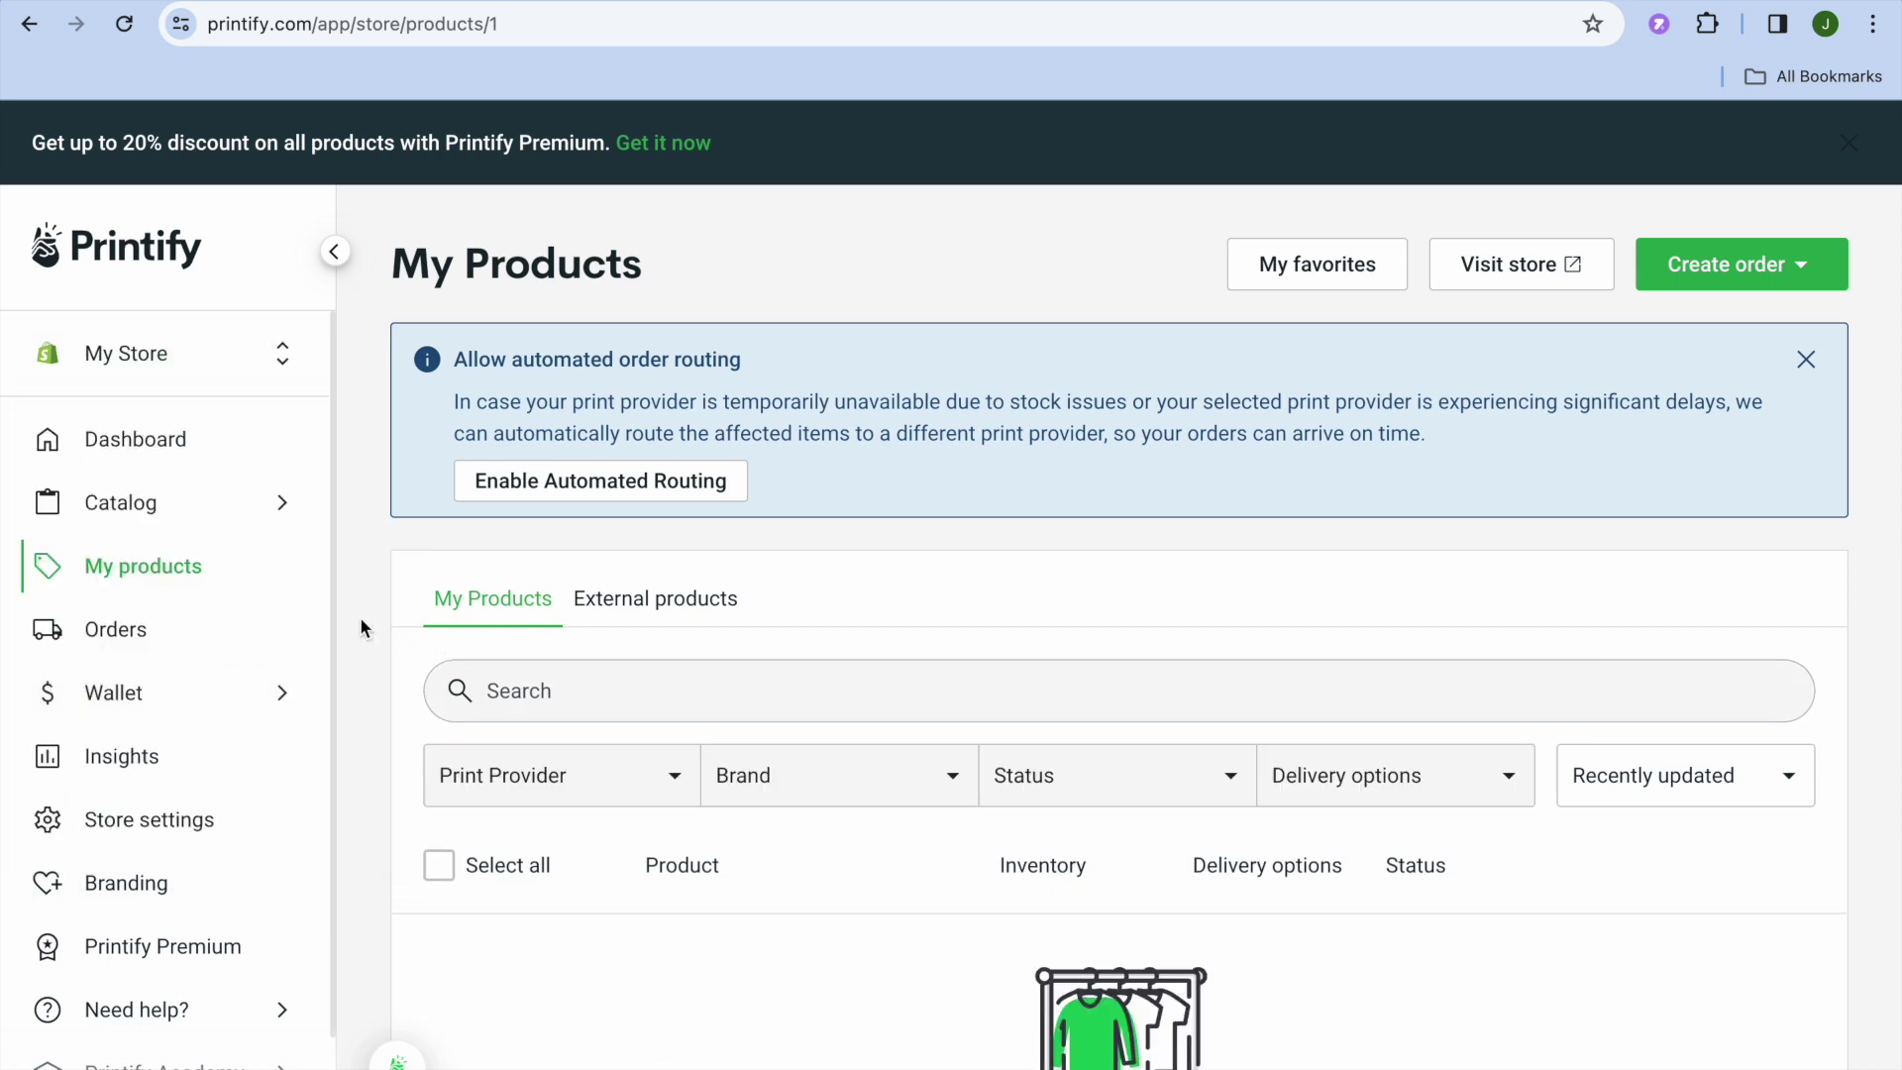
{"action": "scroll", "coordinate": [360, 616], "scroll_direction": "down", "scroll_amount": 1}
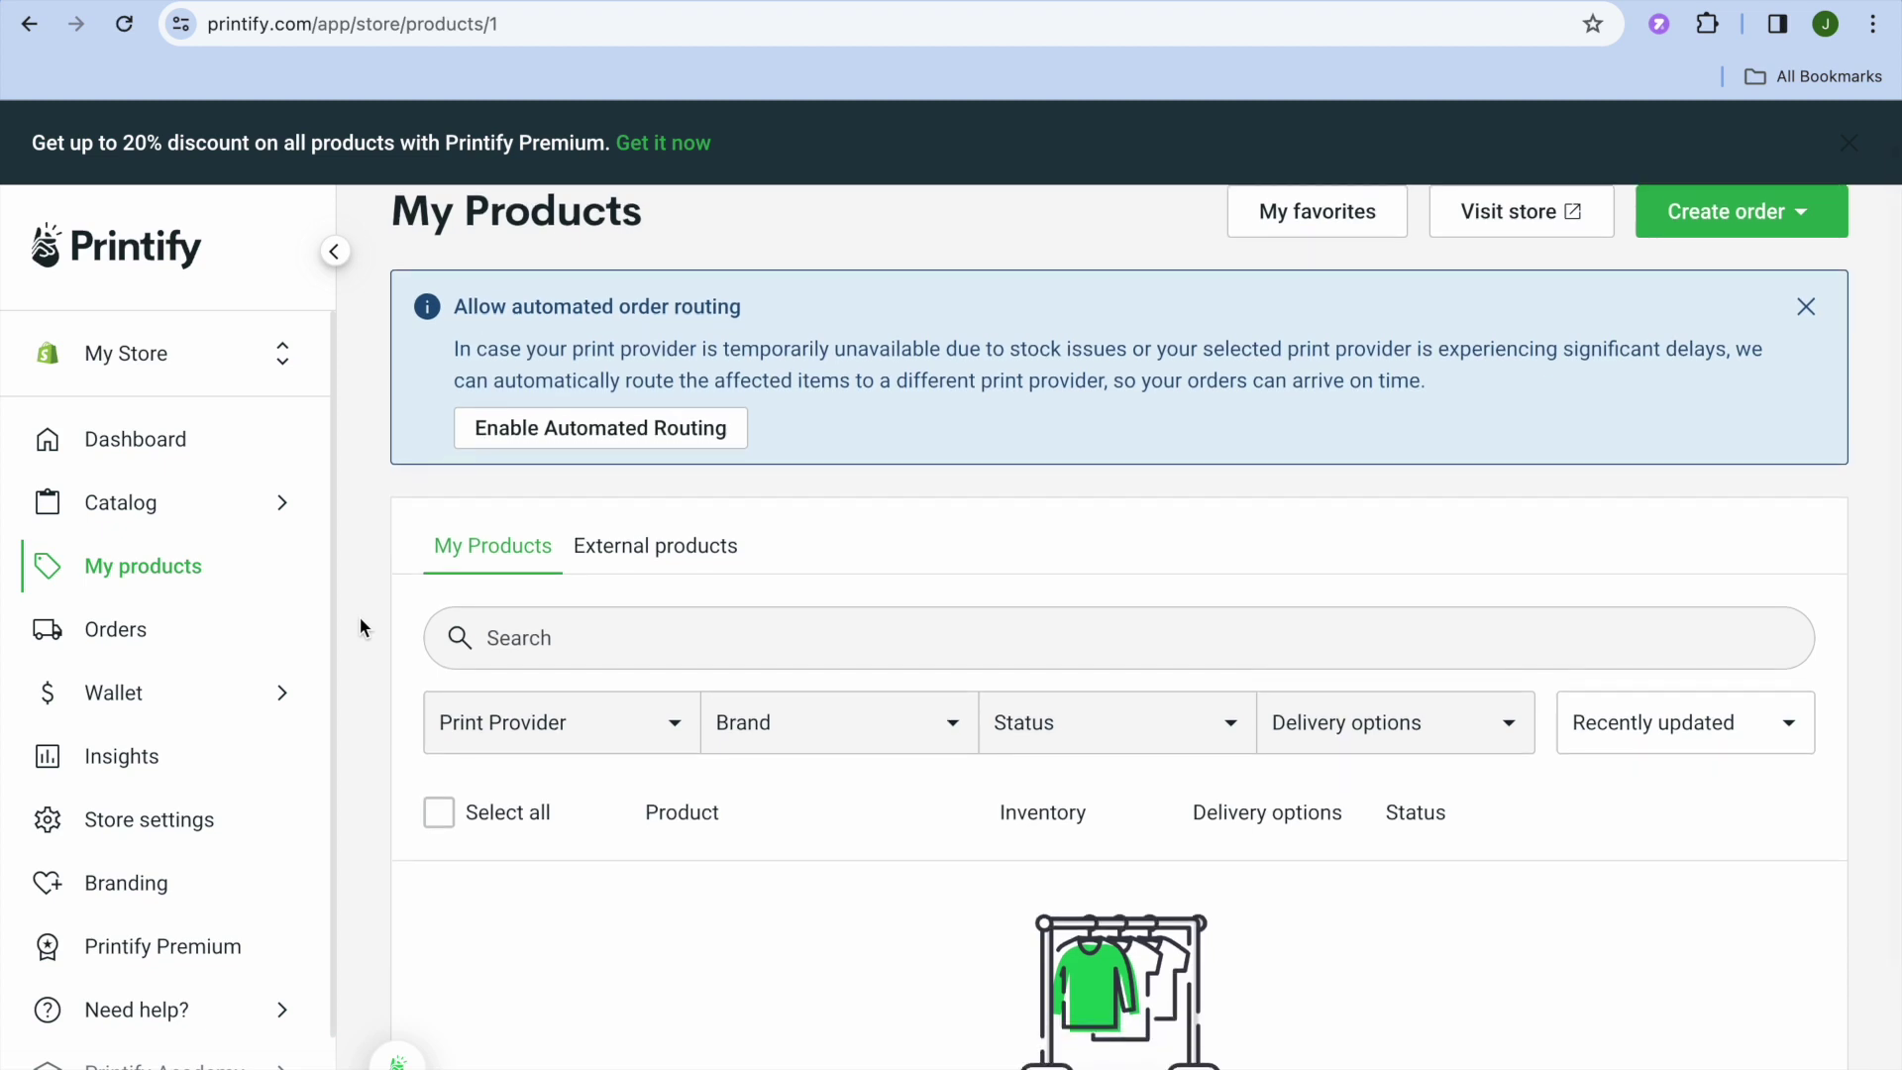
Choose the Unisex Heavy Blend Crewneck Sweatshirt from the women's sweatshirts catalog and open it in the design editor
{"action": "left_click", "coordinate": [183, 508]}
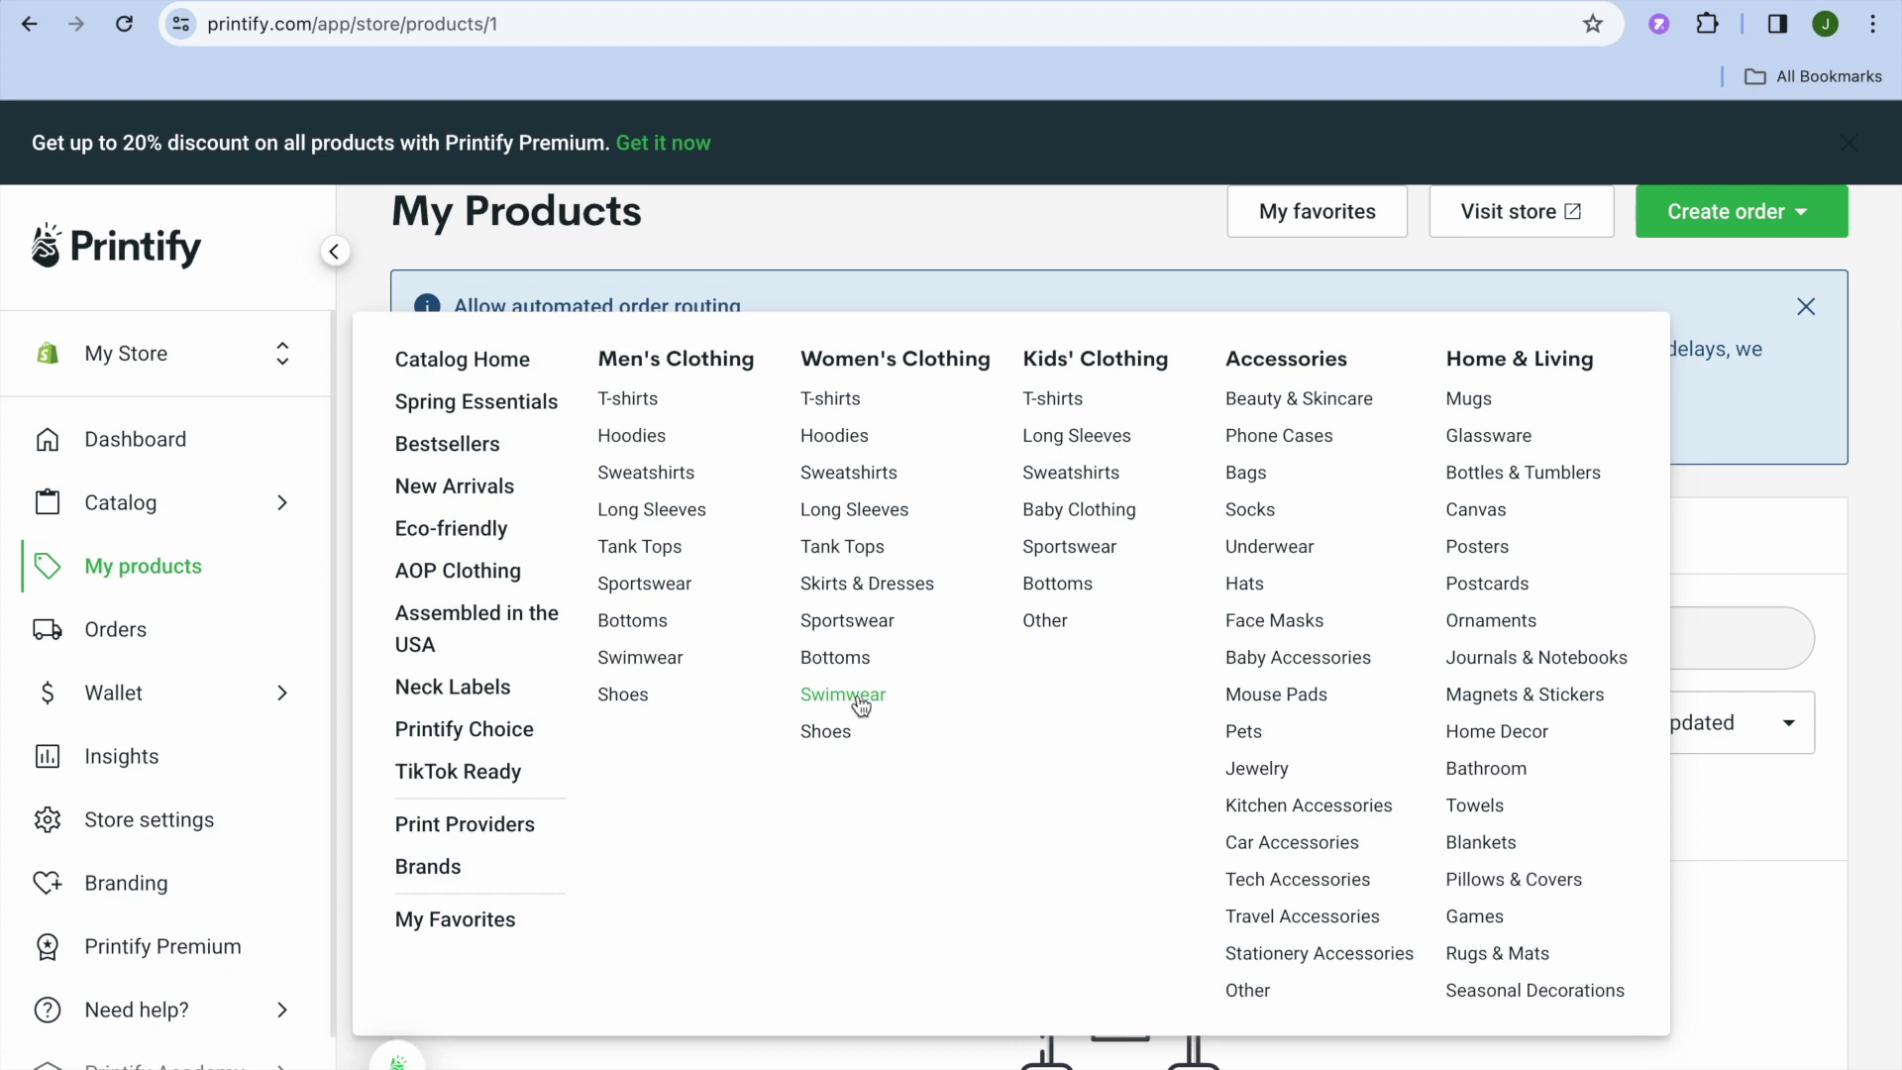
{"action": "left_click", "coordinate": [858, 474]}
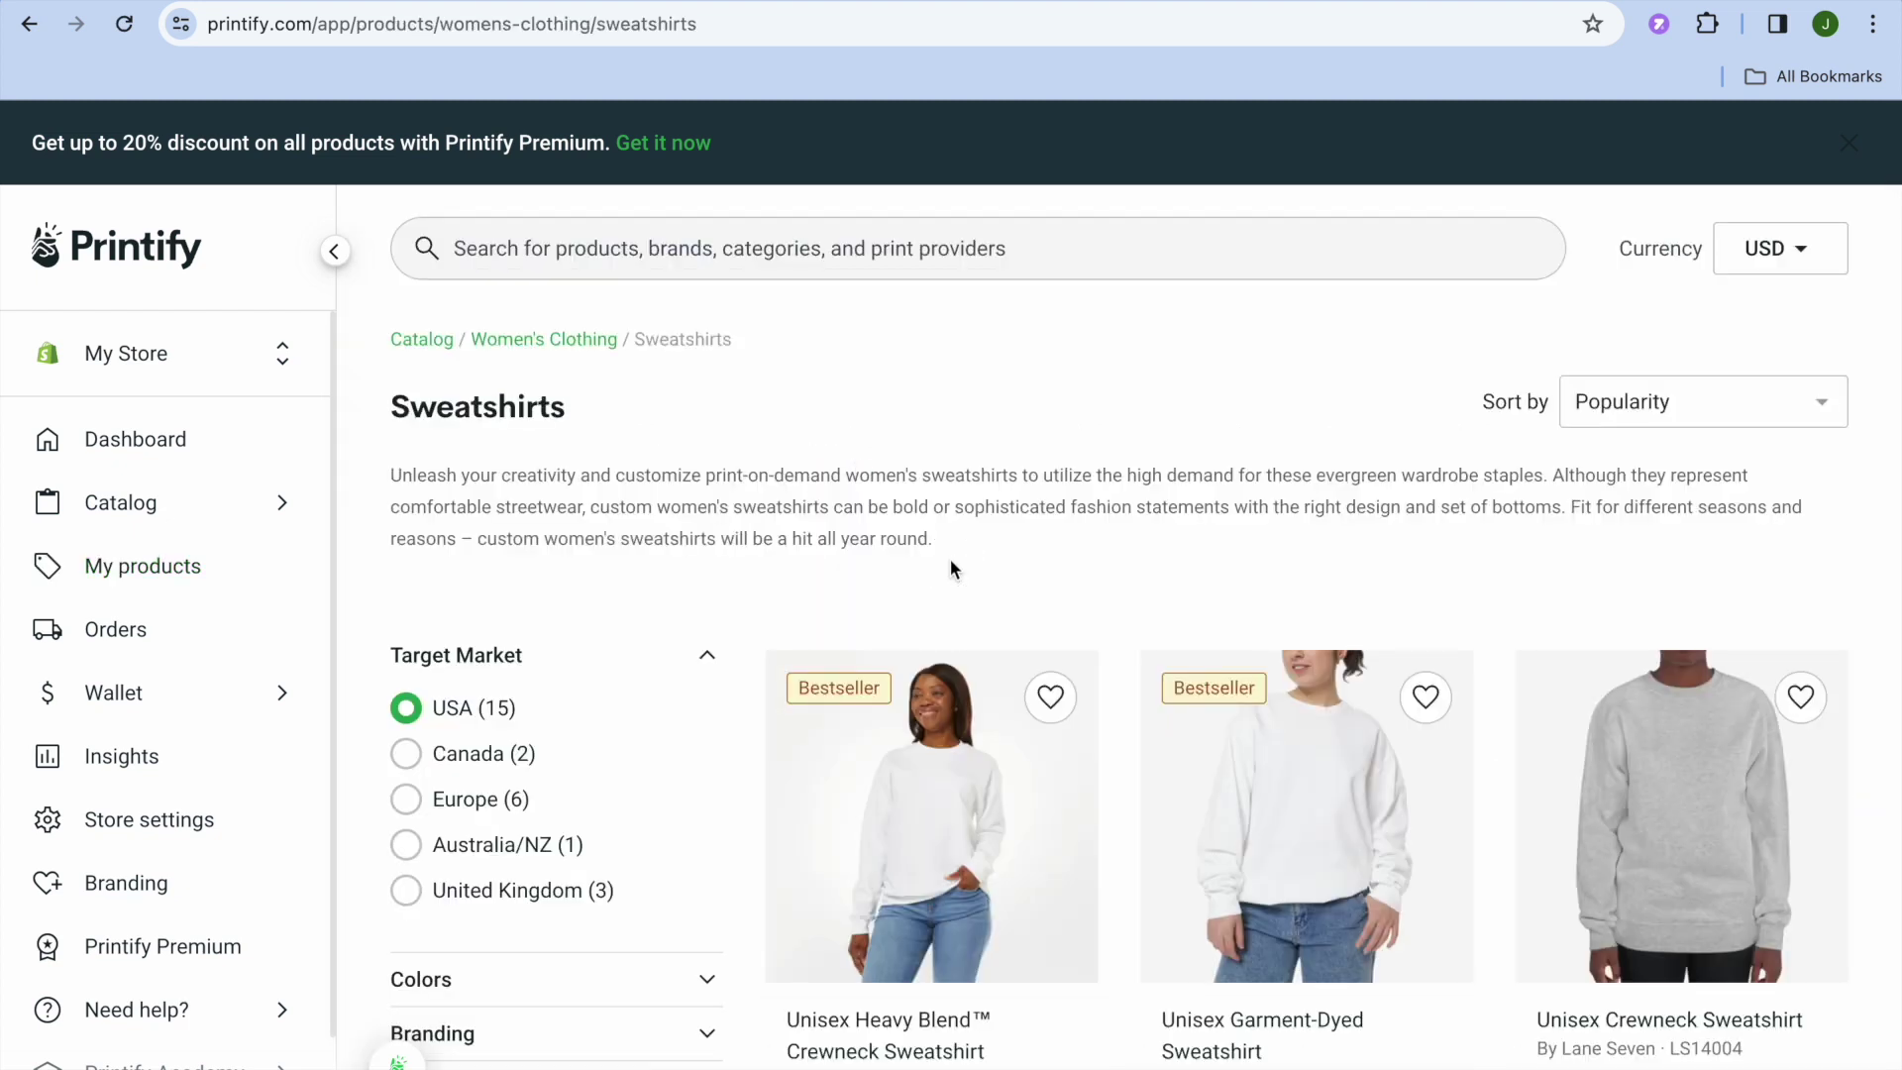
{"action": "scroll", "coordinate": [948, 568], "scroll_direction": "down", "scroll_amount": 3}
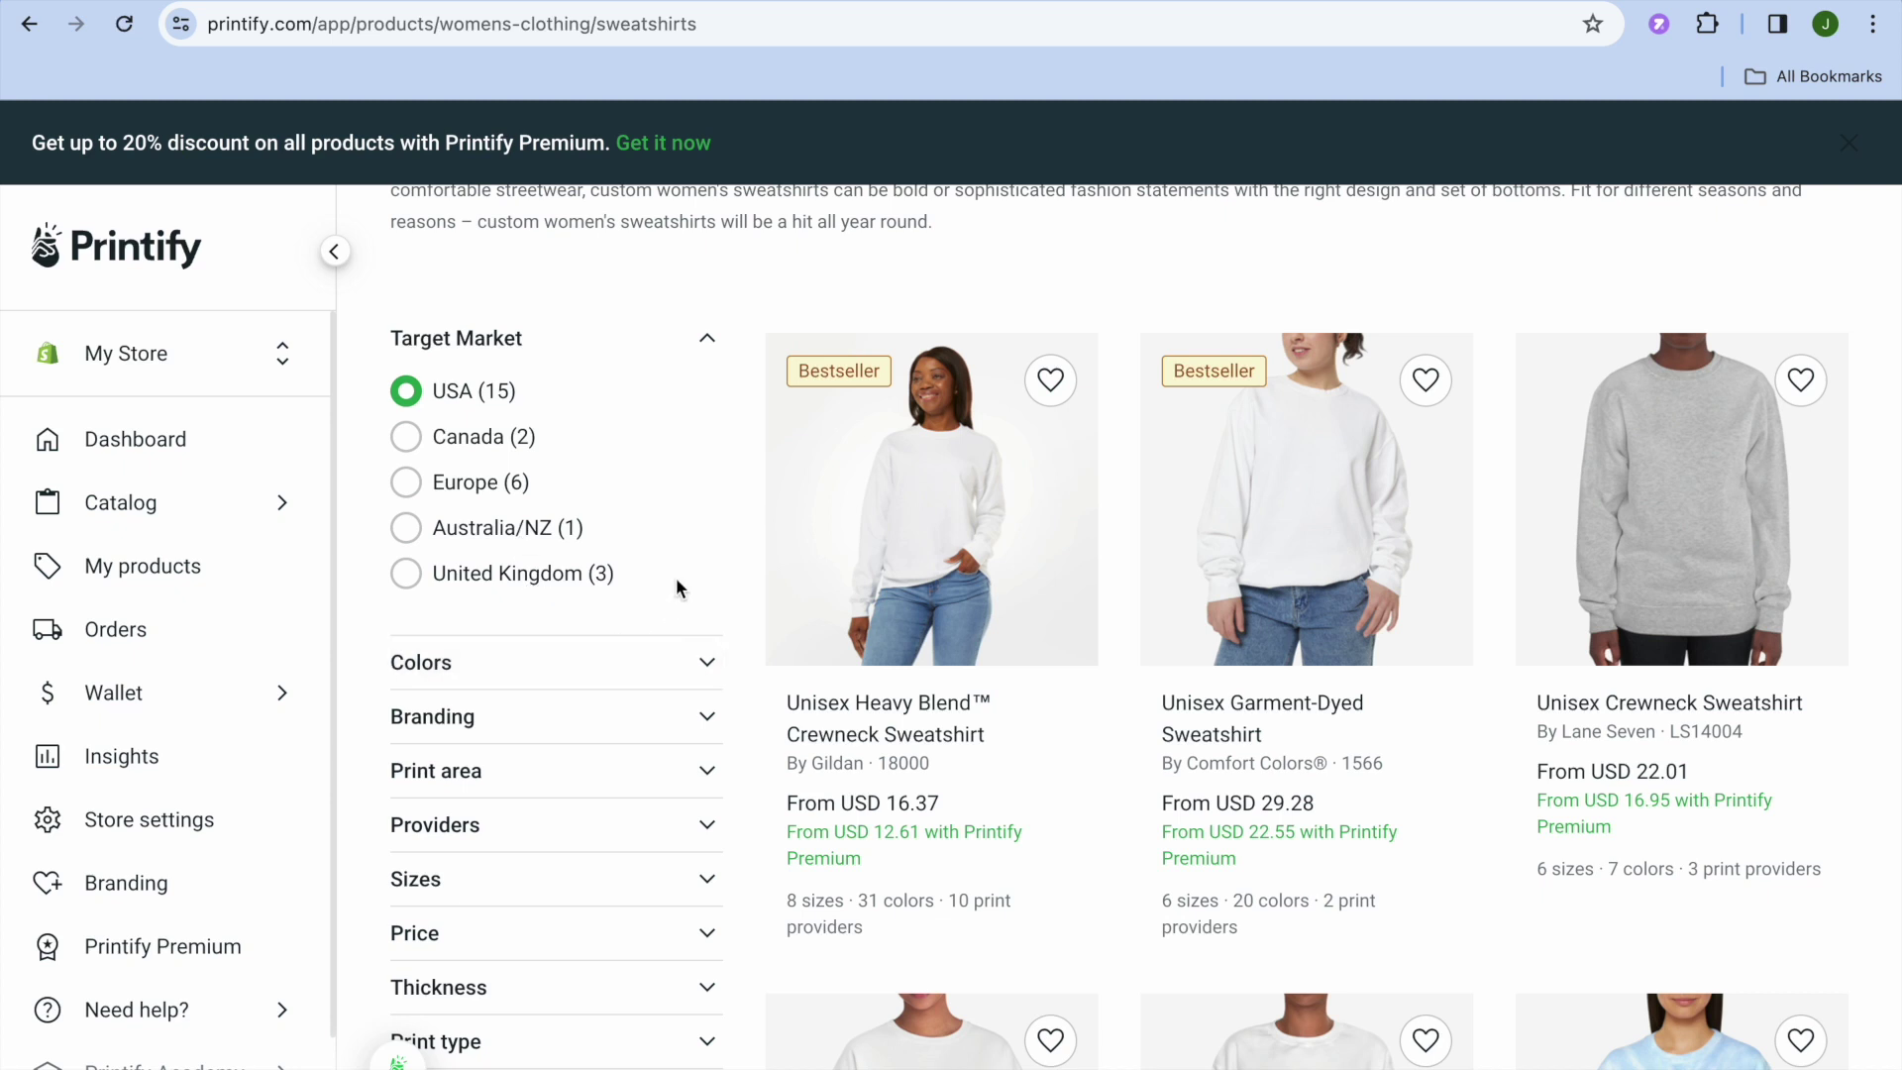
{"action": "left_click", "coordinate": [931, 523]}
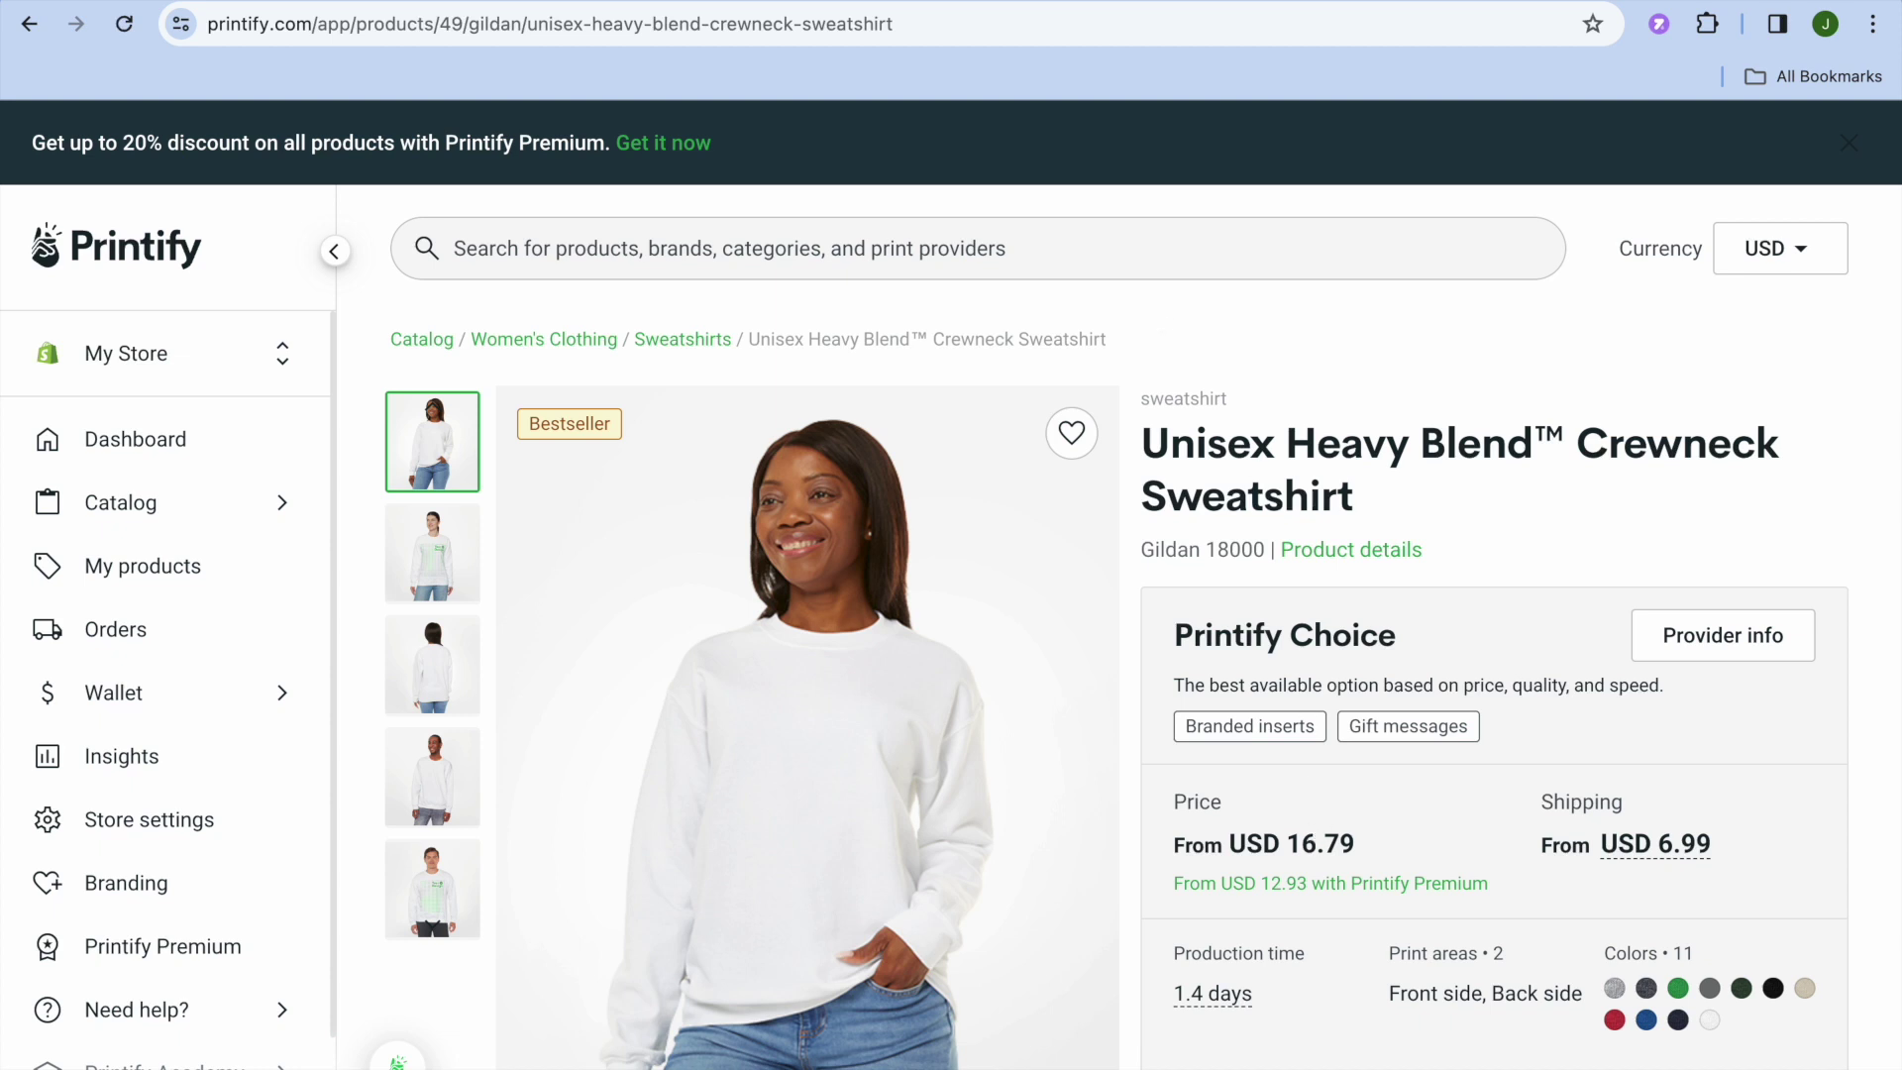
{"action": "left_click", "coordinate": [1300, 1066]}
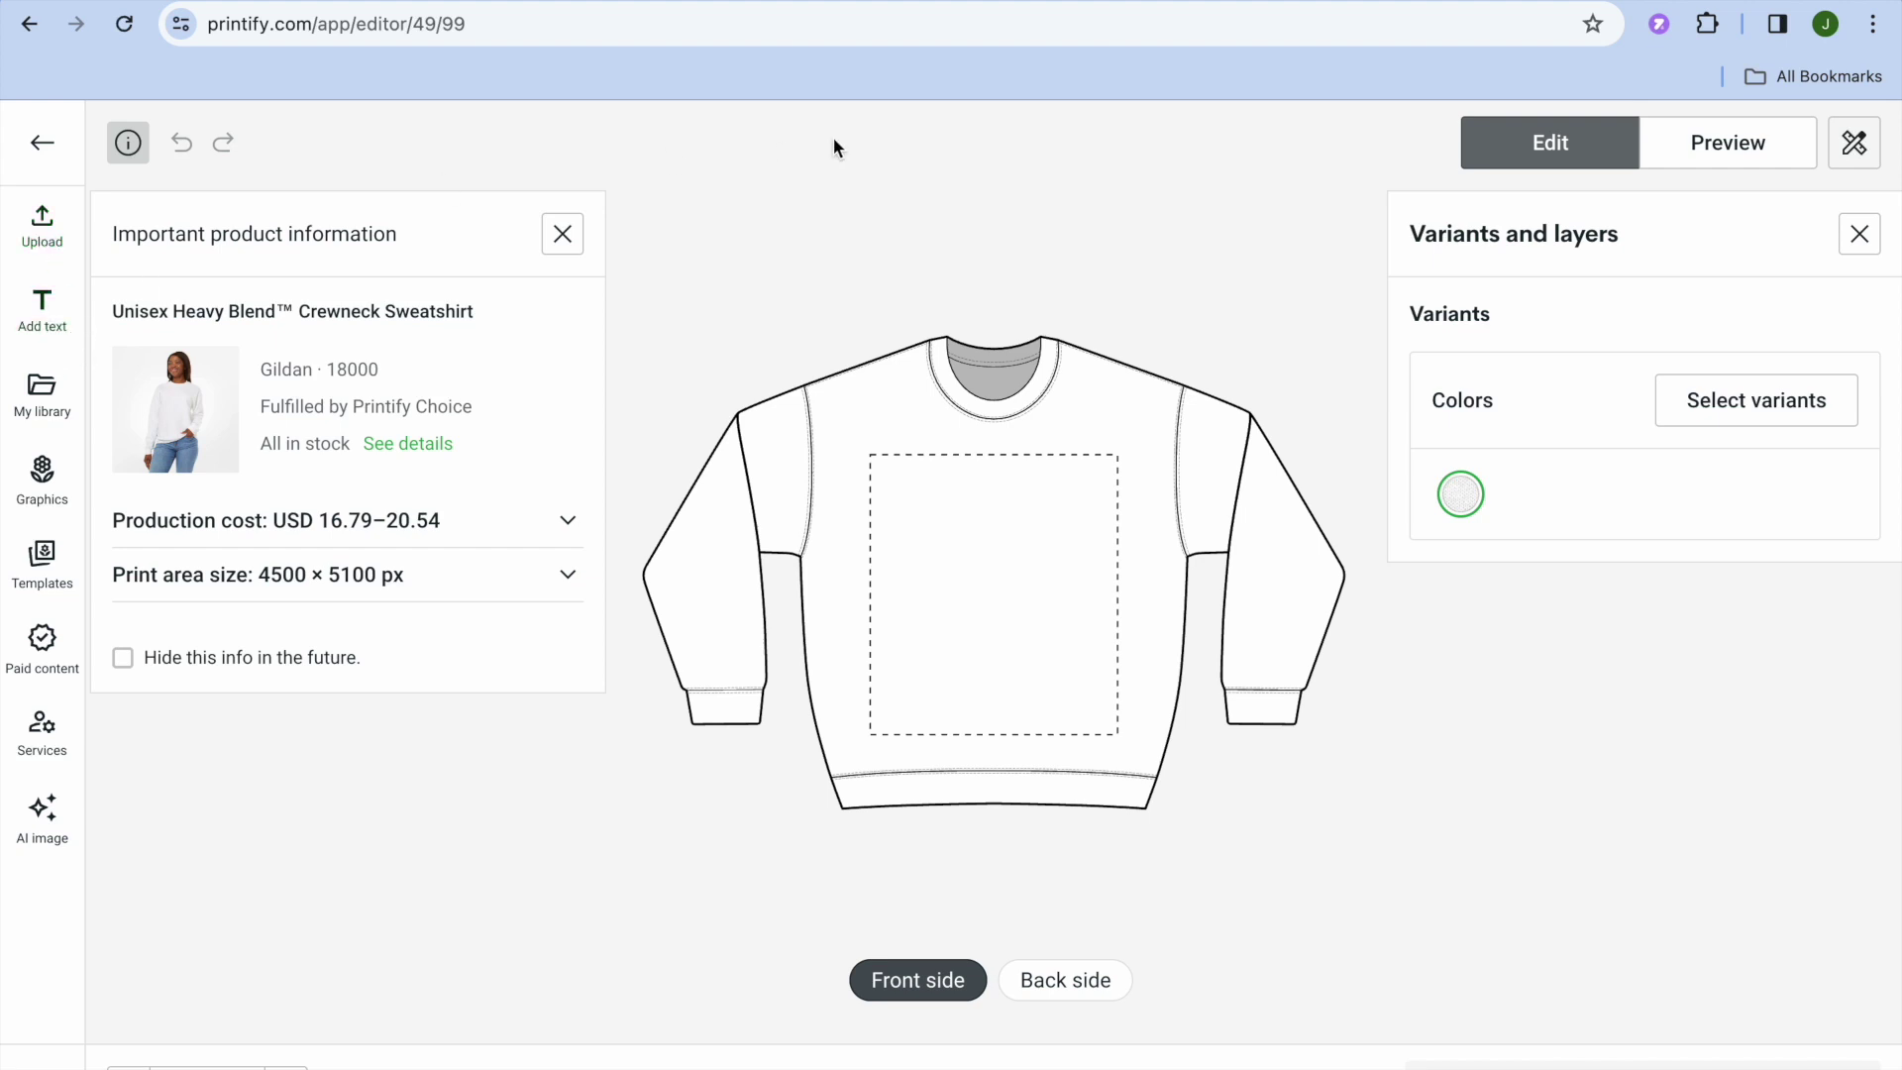
Switch to Canva and browse the t-shirt logo templates for a suitable sweatshirt design
{"action": "left_click", "coordinate": [1093, 0]}
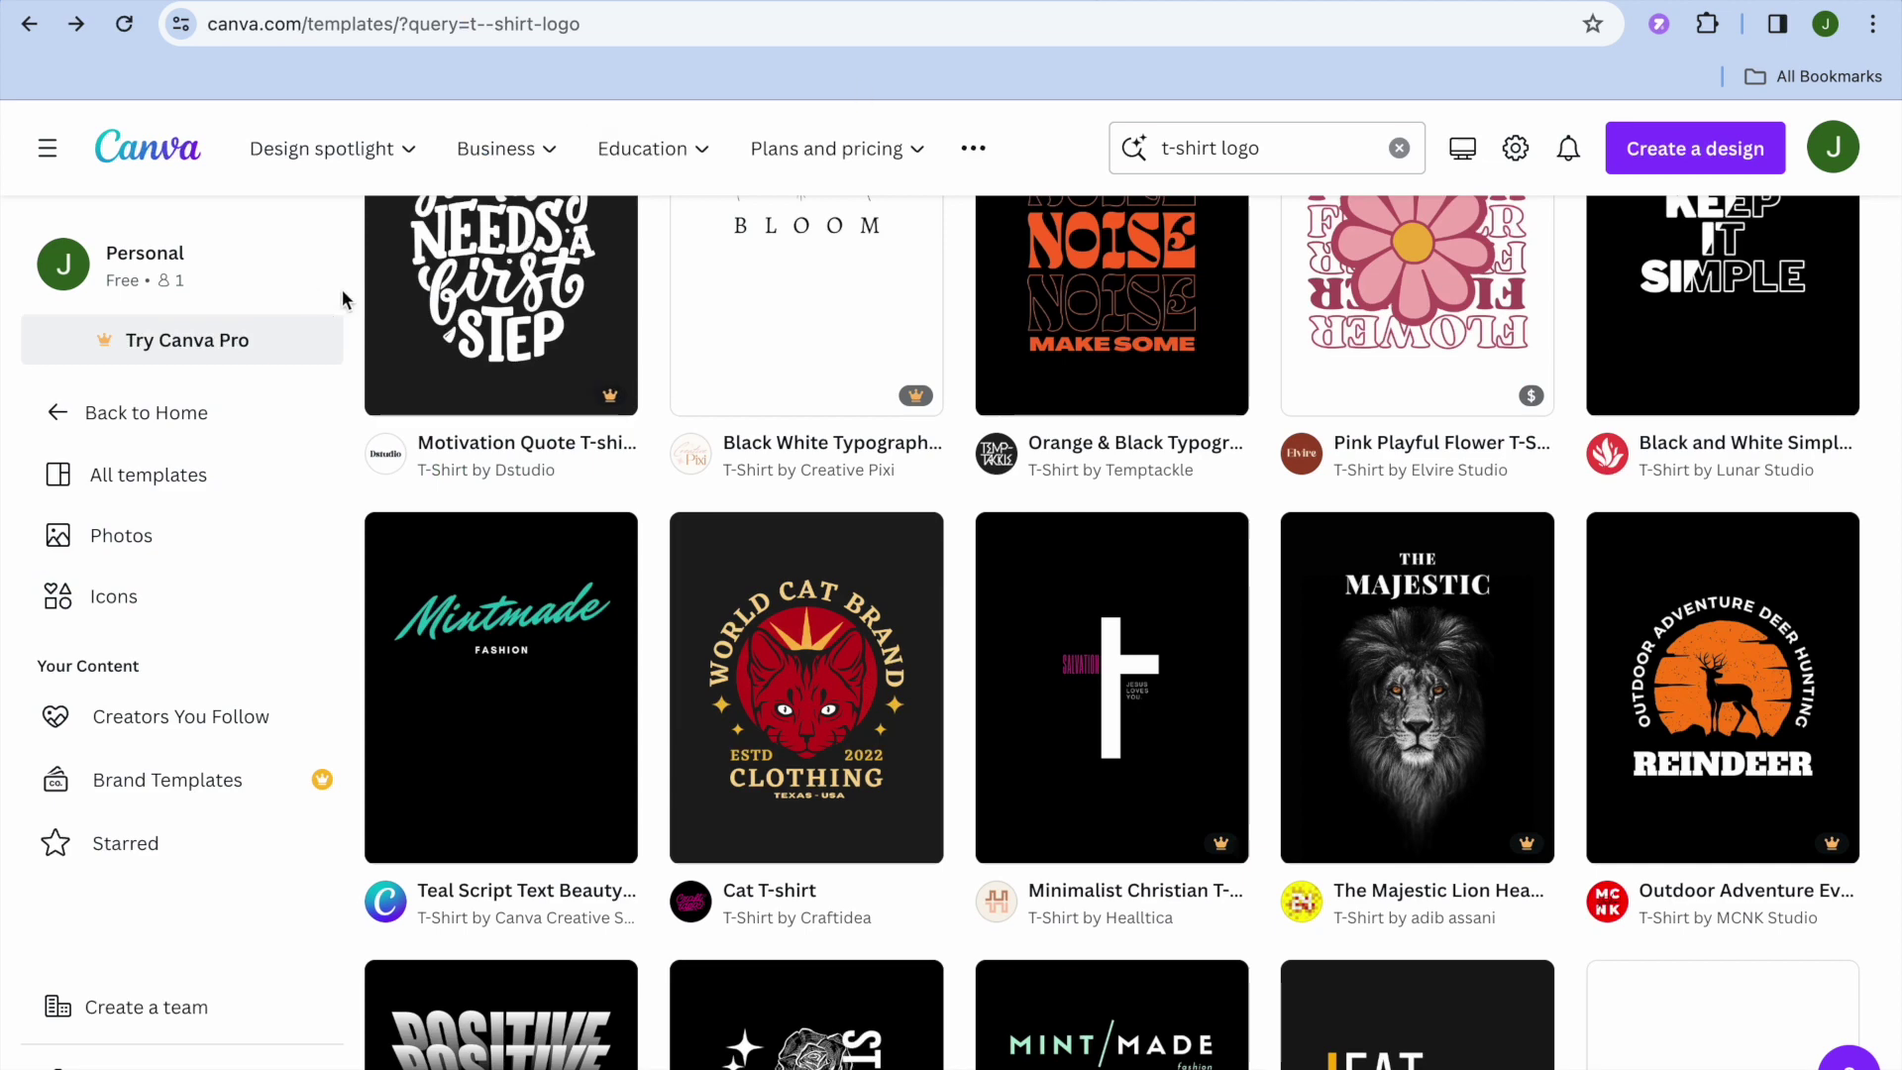
{"action": "scroll", "coordinate": [342, 297], "scroll_direction": "up", "scroll_amount": 2}
{"action": "scroll", "coordinate": [341, 289], "scroll_direction": "up", "scroll_amount": 12}
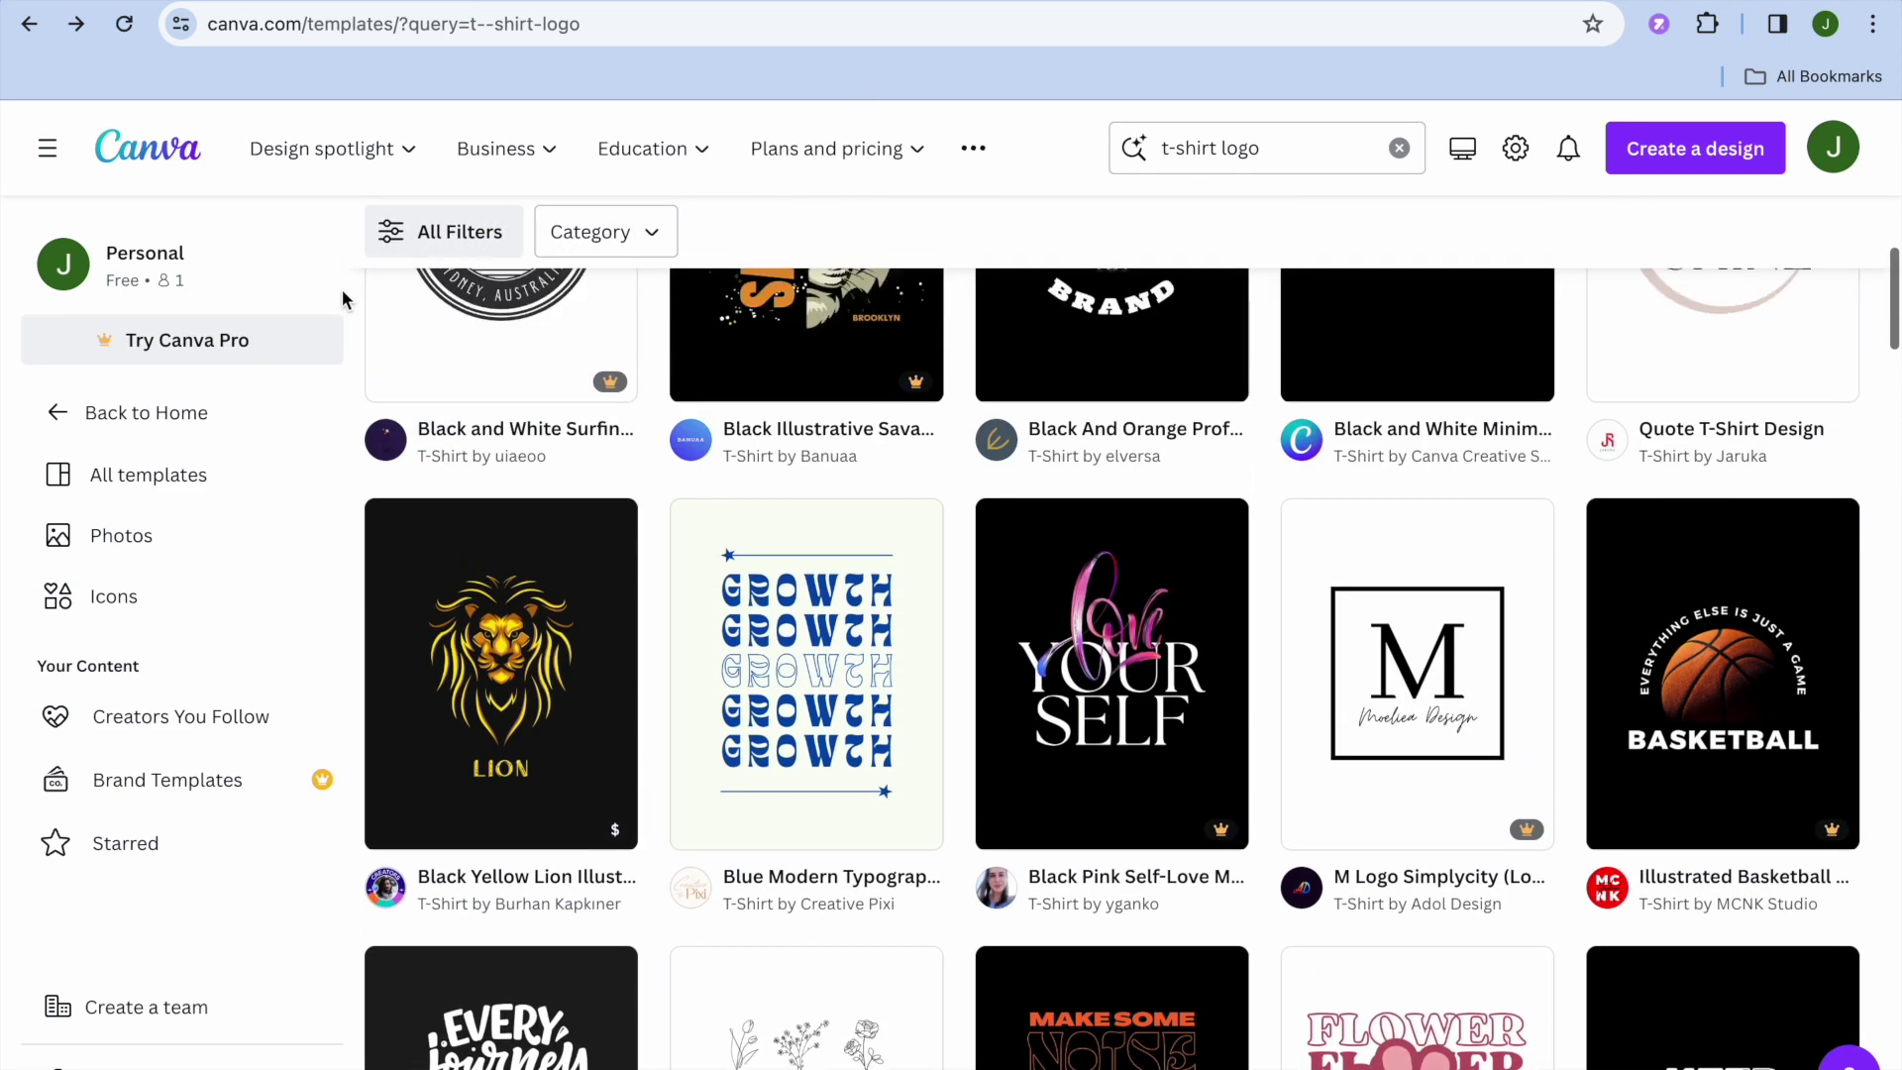
{"action": "scroll", "coordinate": [342, 289], "scroll_direction": "up", "scroll_amount": 8}
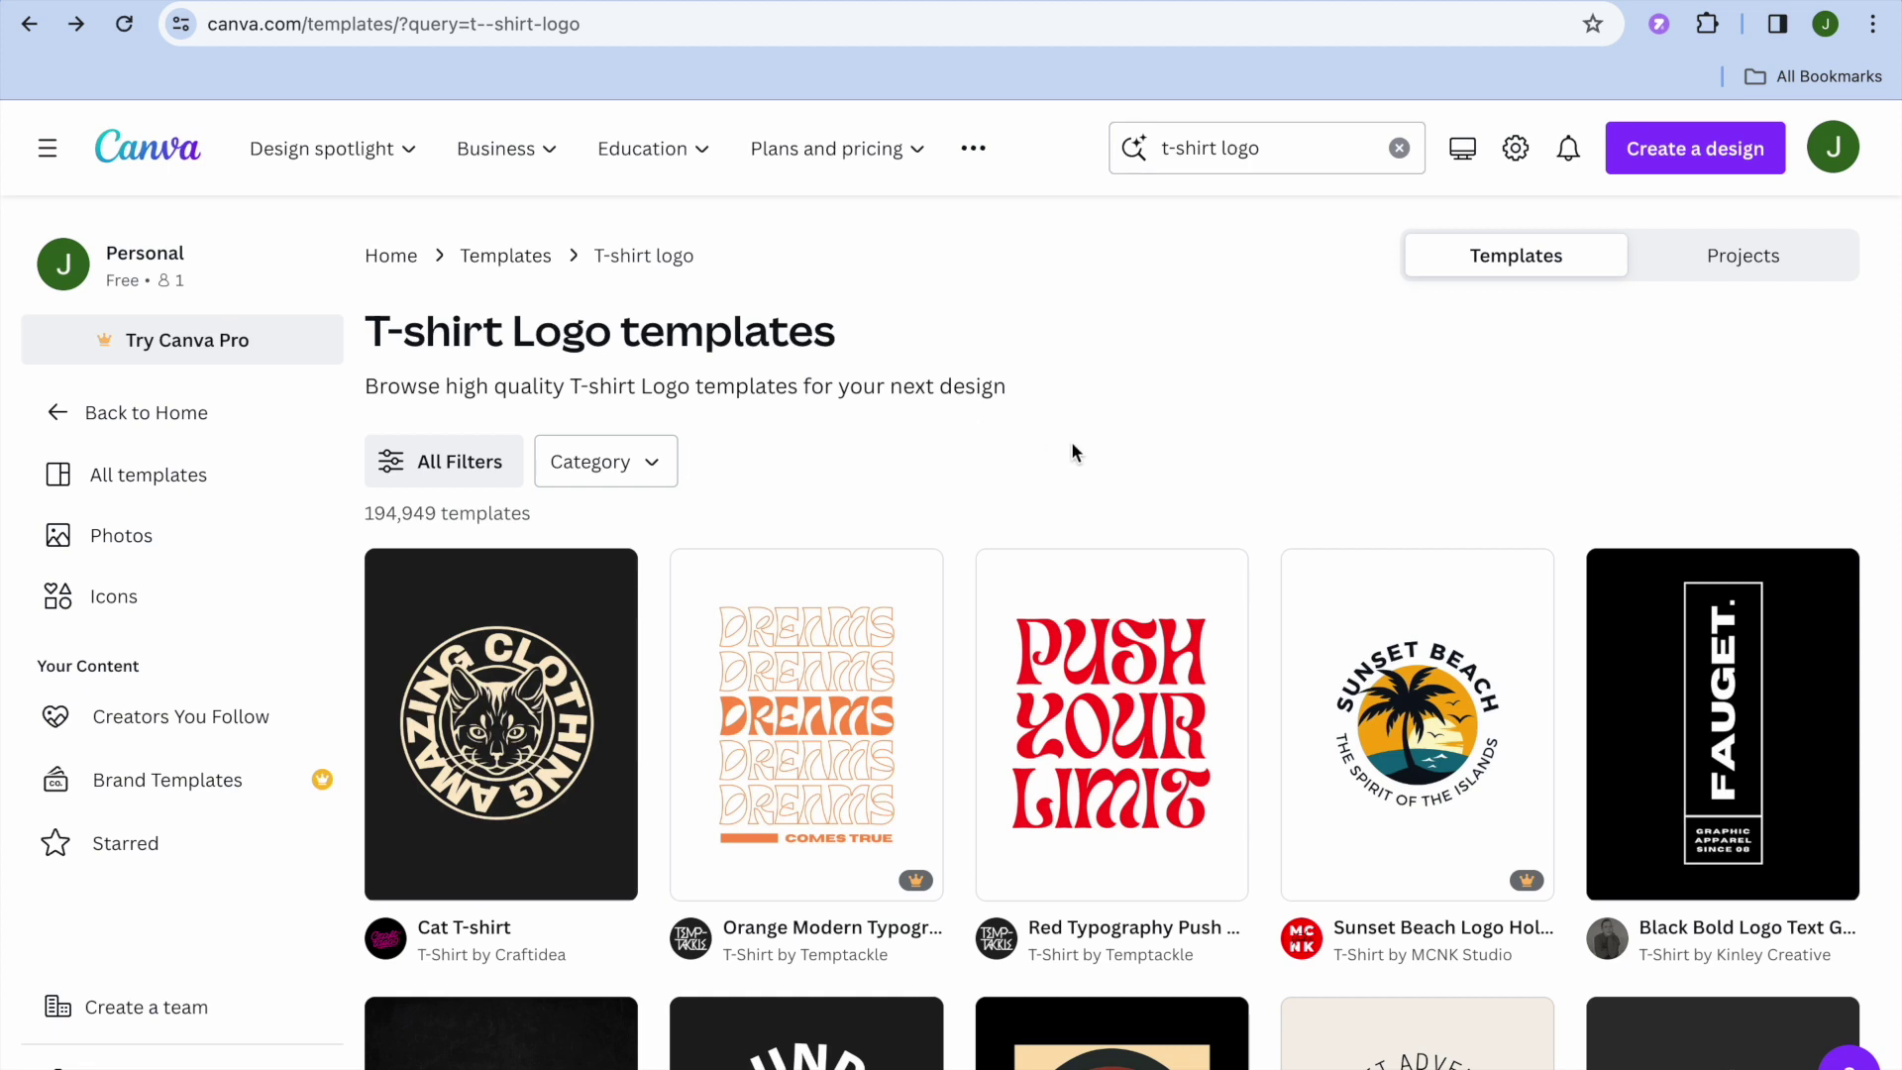
{"action": "scroll", "coordinate": [1072, 441], "scroll_direction": "down", "scroll_amount": 5}
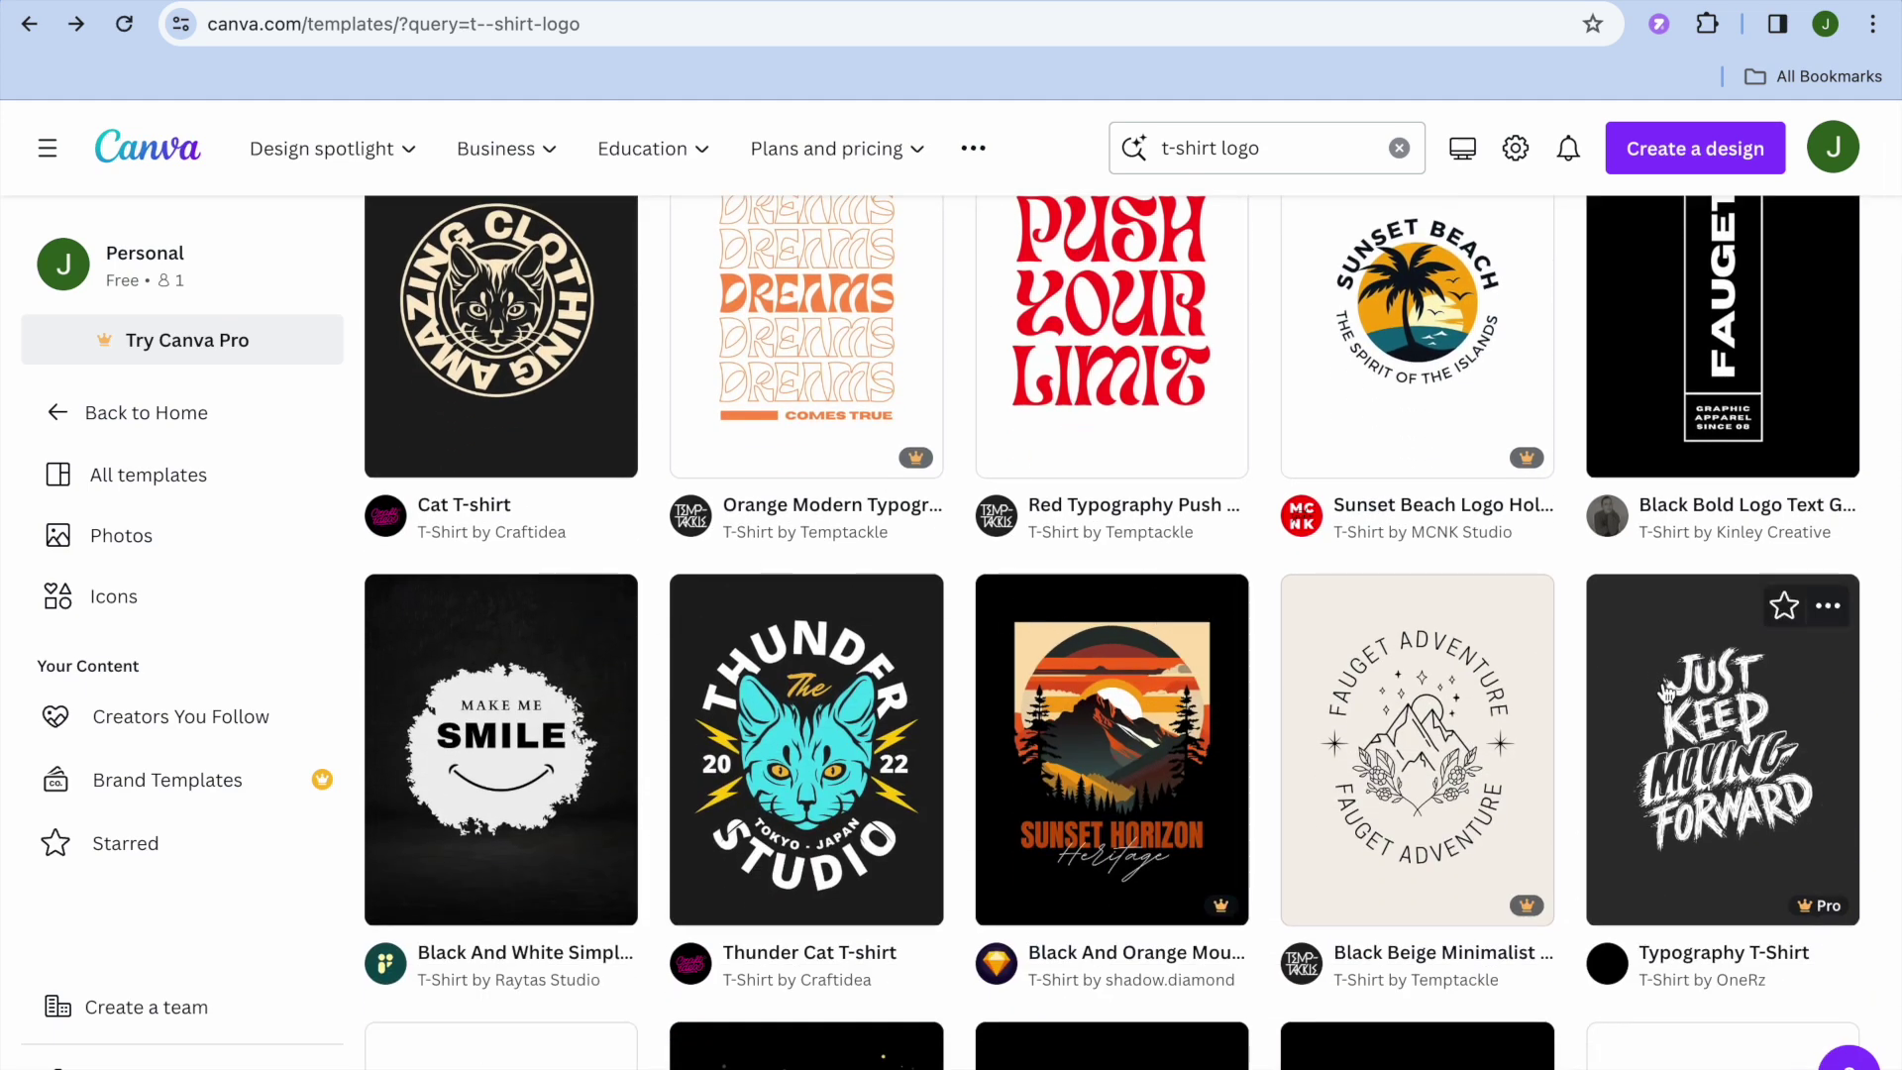
{"action": "scroll", "coordinate": [1137, 750], "scroll_direction": "down", "scroll_amount": 5}
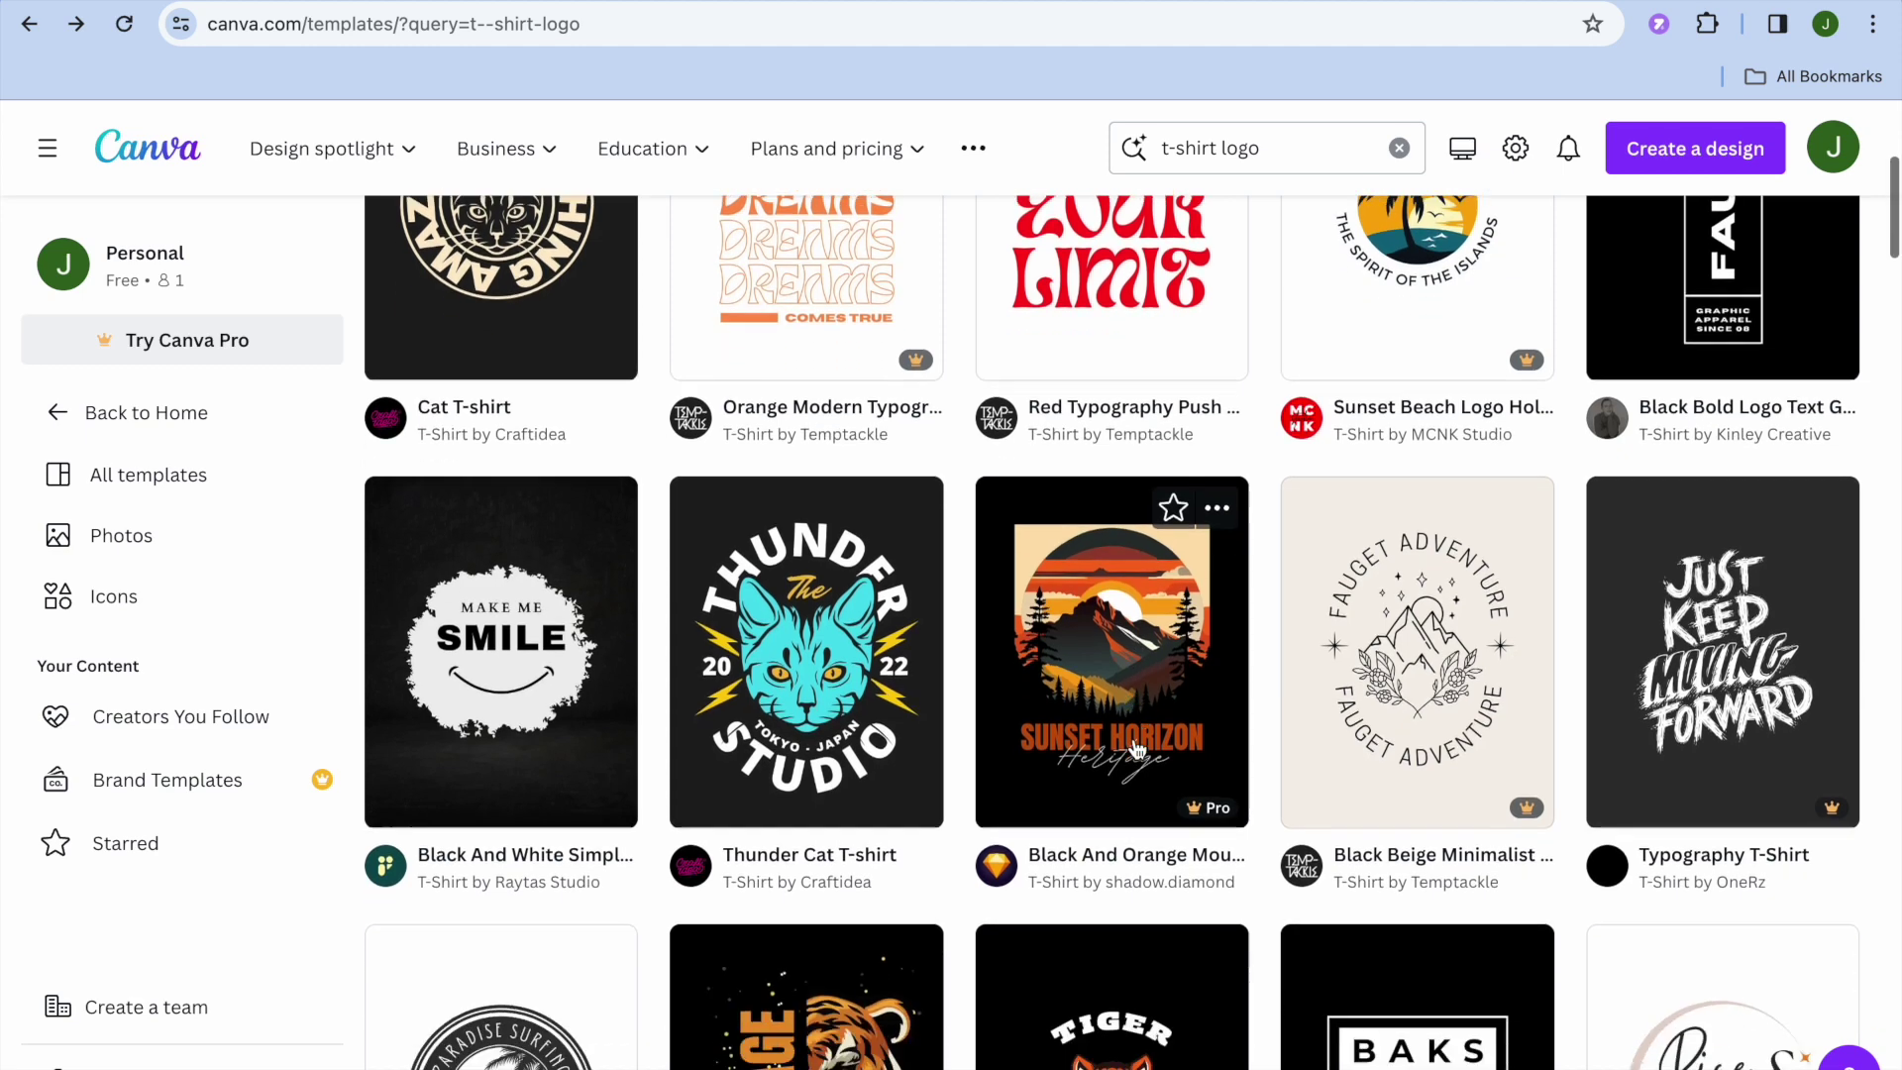
{"action": "scroll", "coordinate": [1137, 750], "scroll_direction": "down", "scroll_amount": 2}
{"action": "scroll", "coordinate": [1136, 750], "scroll_direction": "down", "scroll_amount": 1}
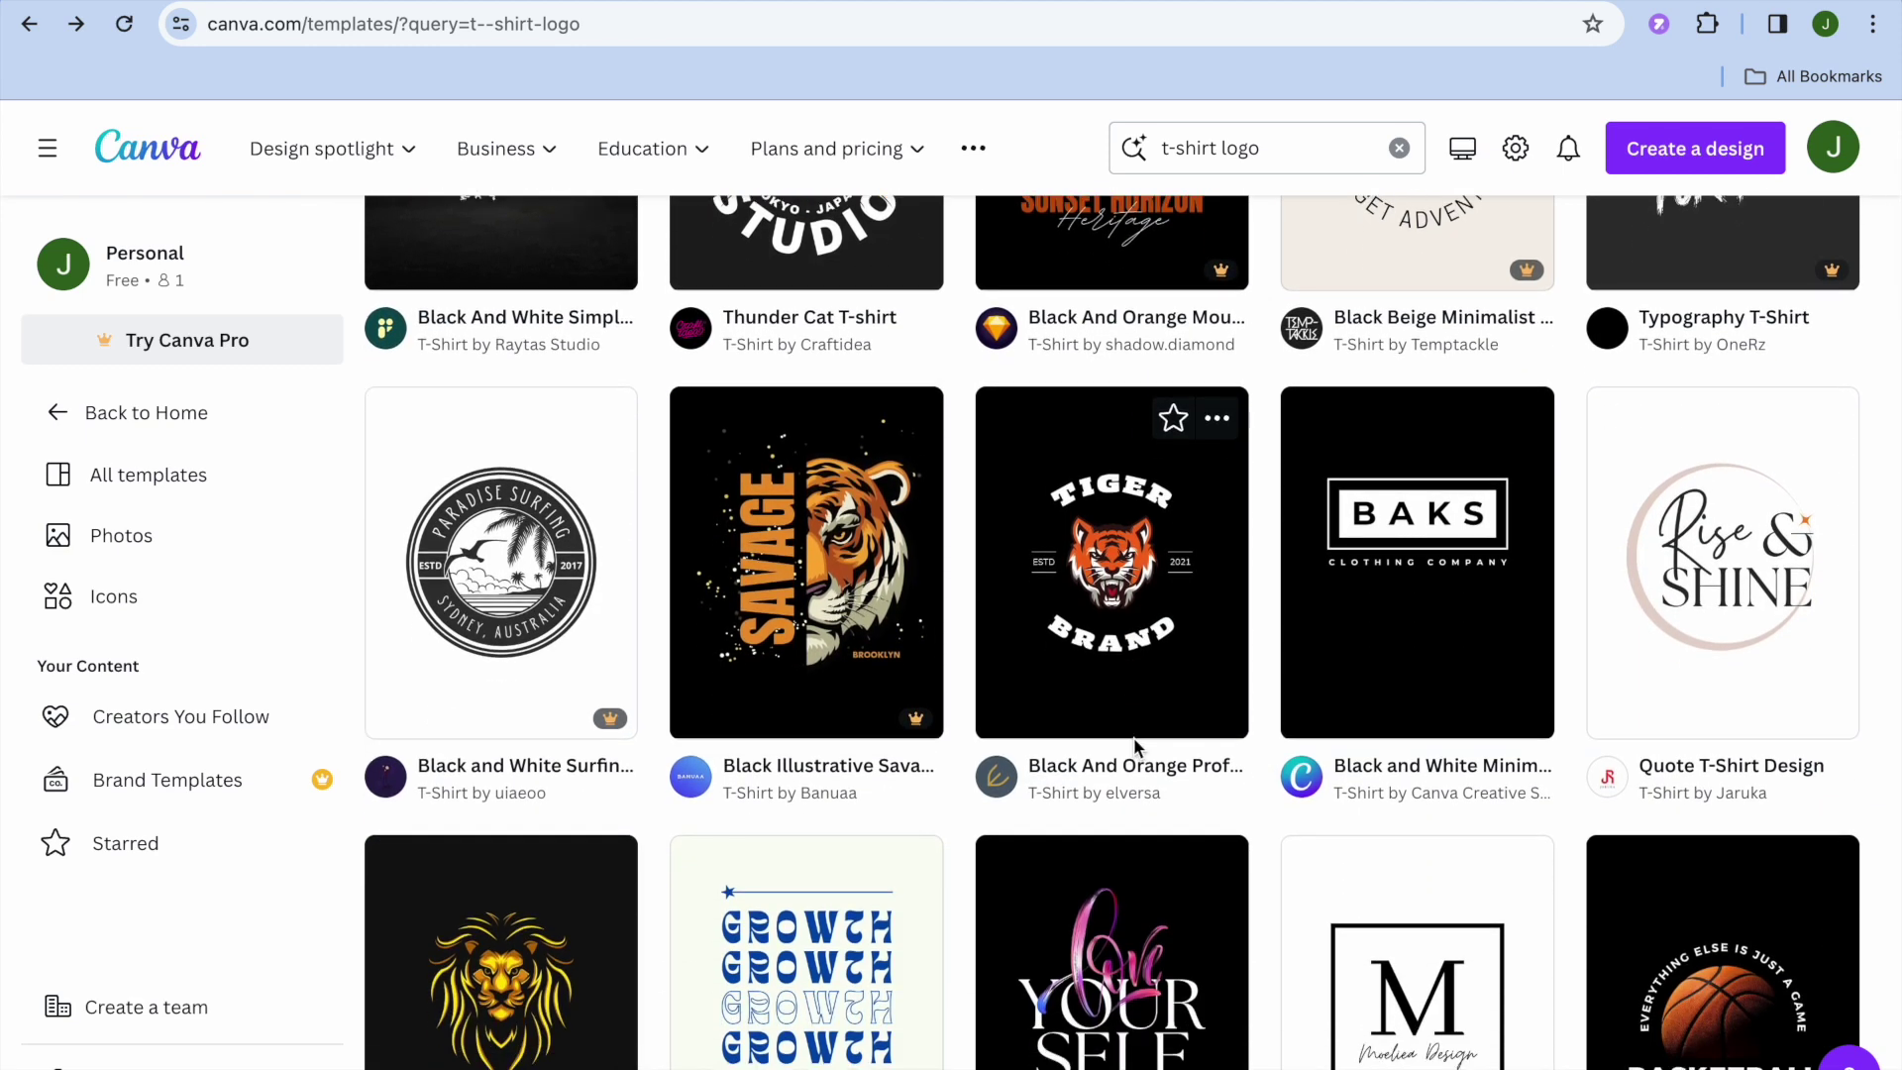
From the templates similar to the tiger logo design, open the "Keep It Simple" typography template for customizing
{"action": "left_click", "coordinate": [1127, 616]}
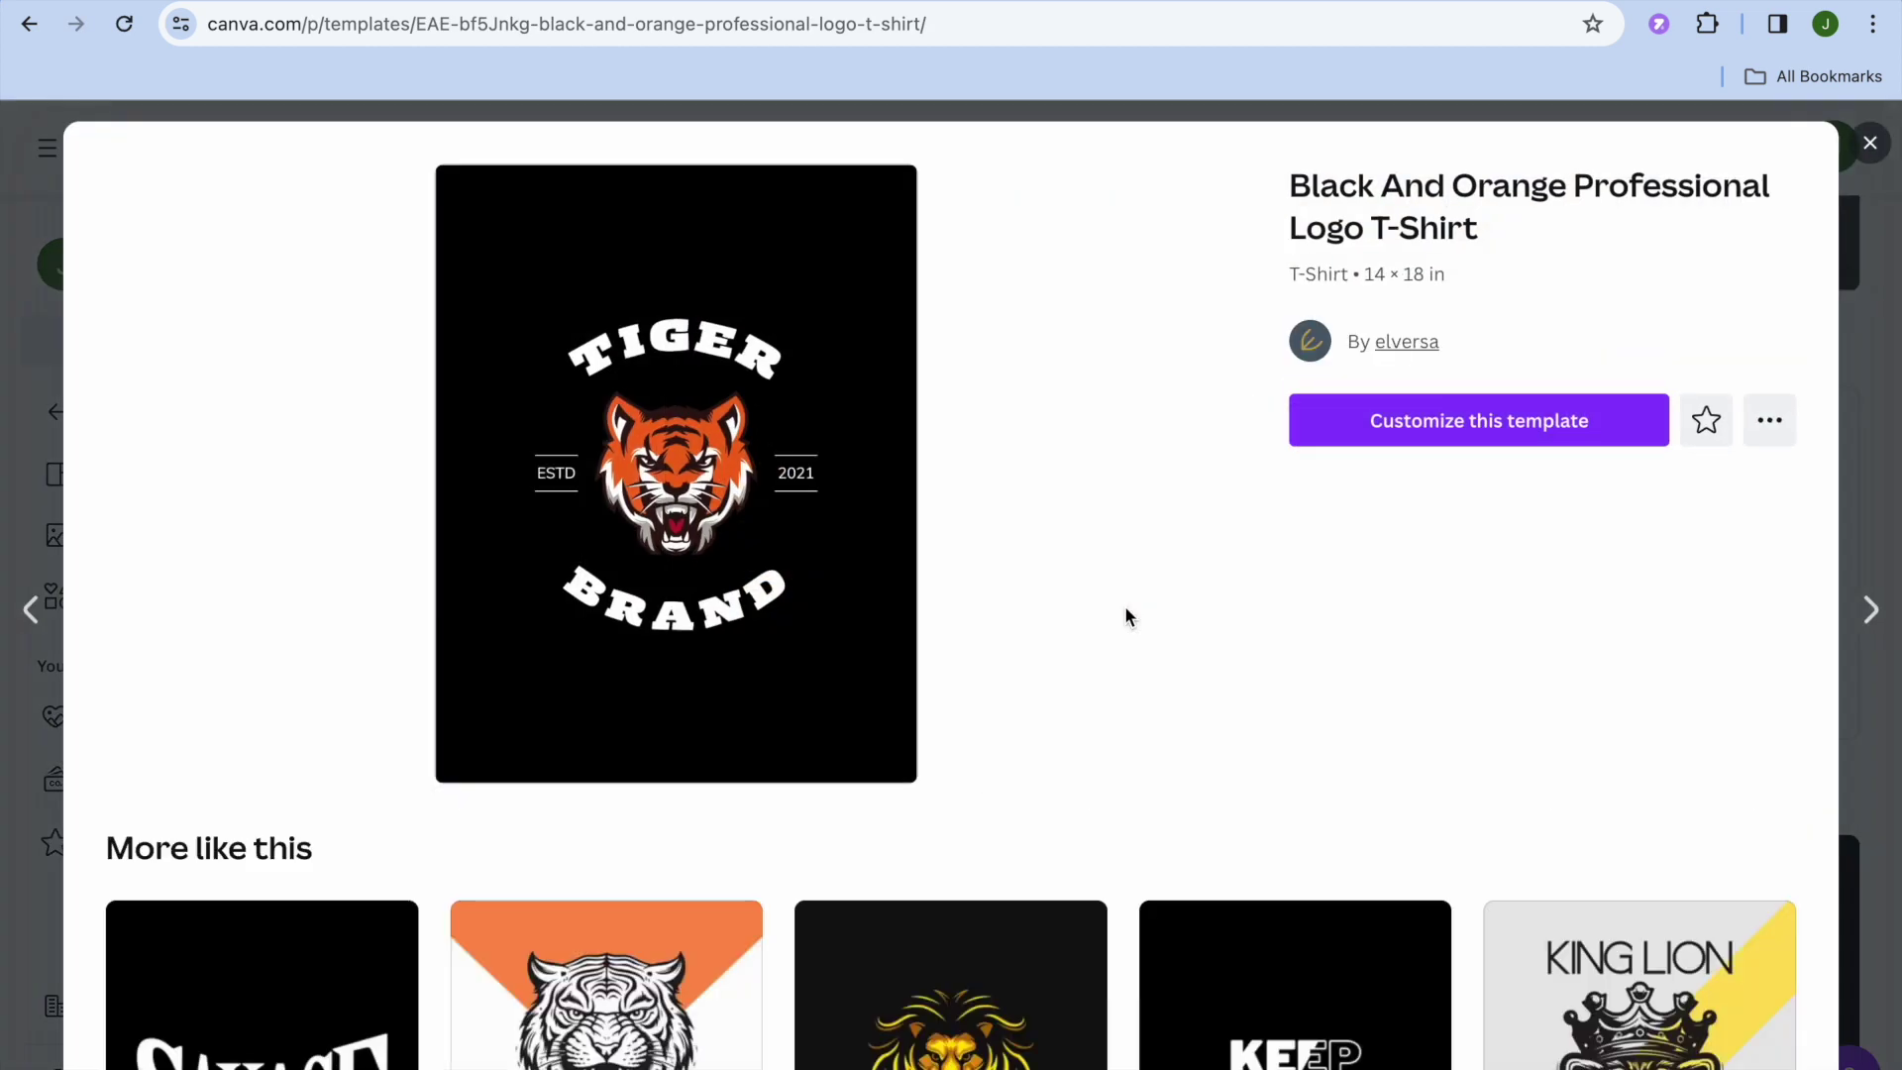
{"action": "scroll", "coordinate": [1126, 616], "scroll_direction": "down", "scroll_amount": 4}
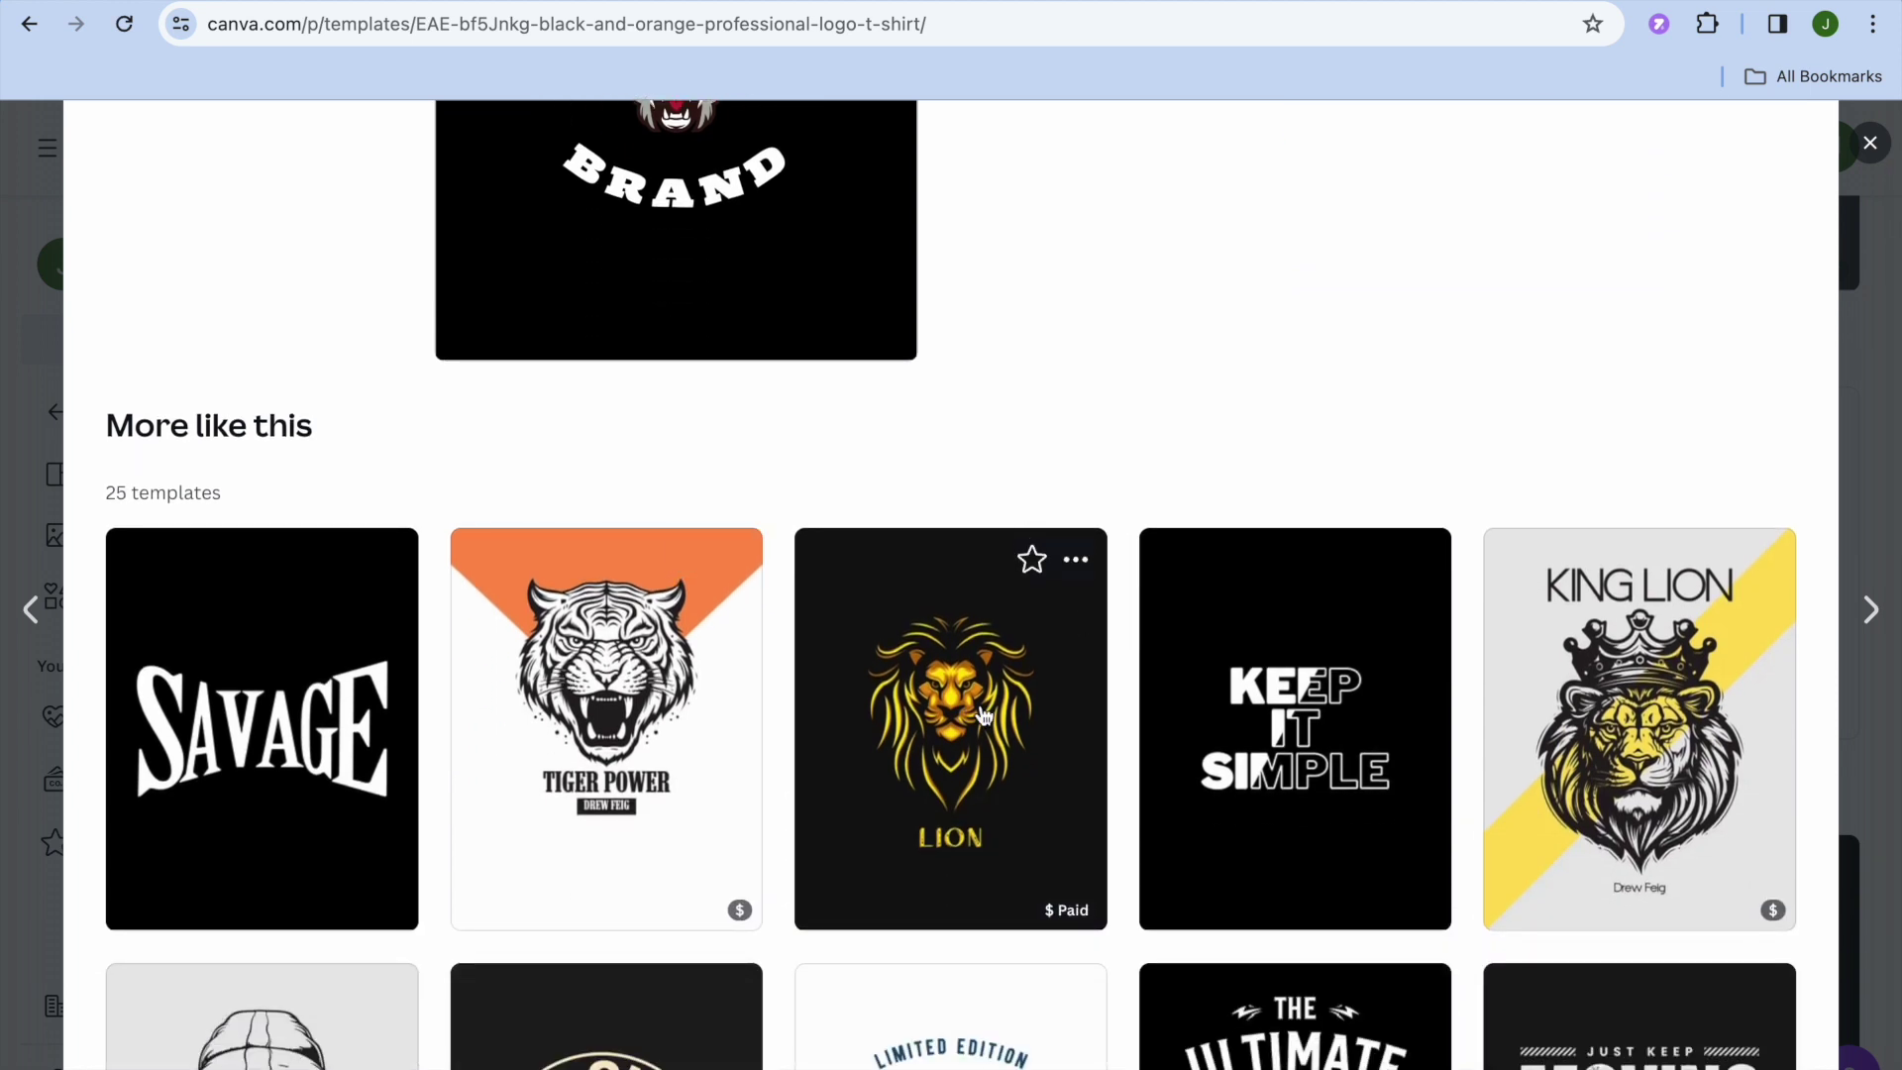
{"action": "left_click", "coordinate": [1287, 731]}
{"action": "left_click", "coordinate": [1397, 435]}
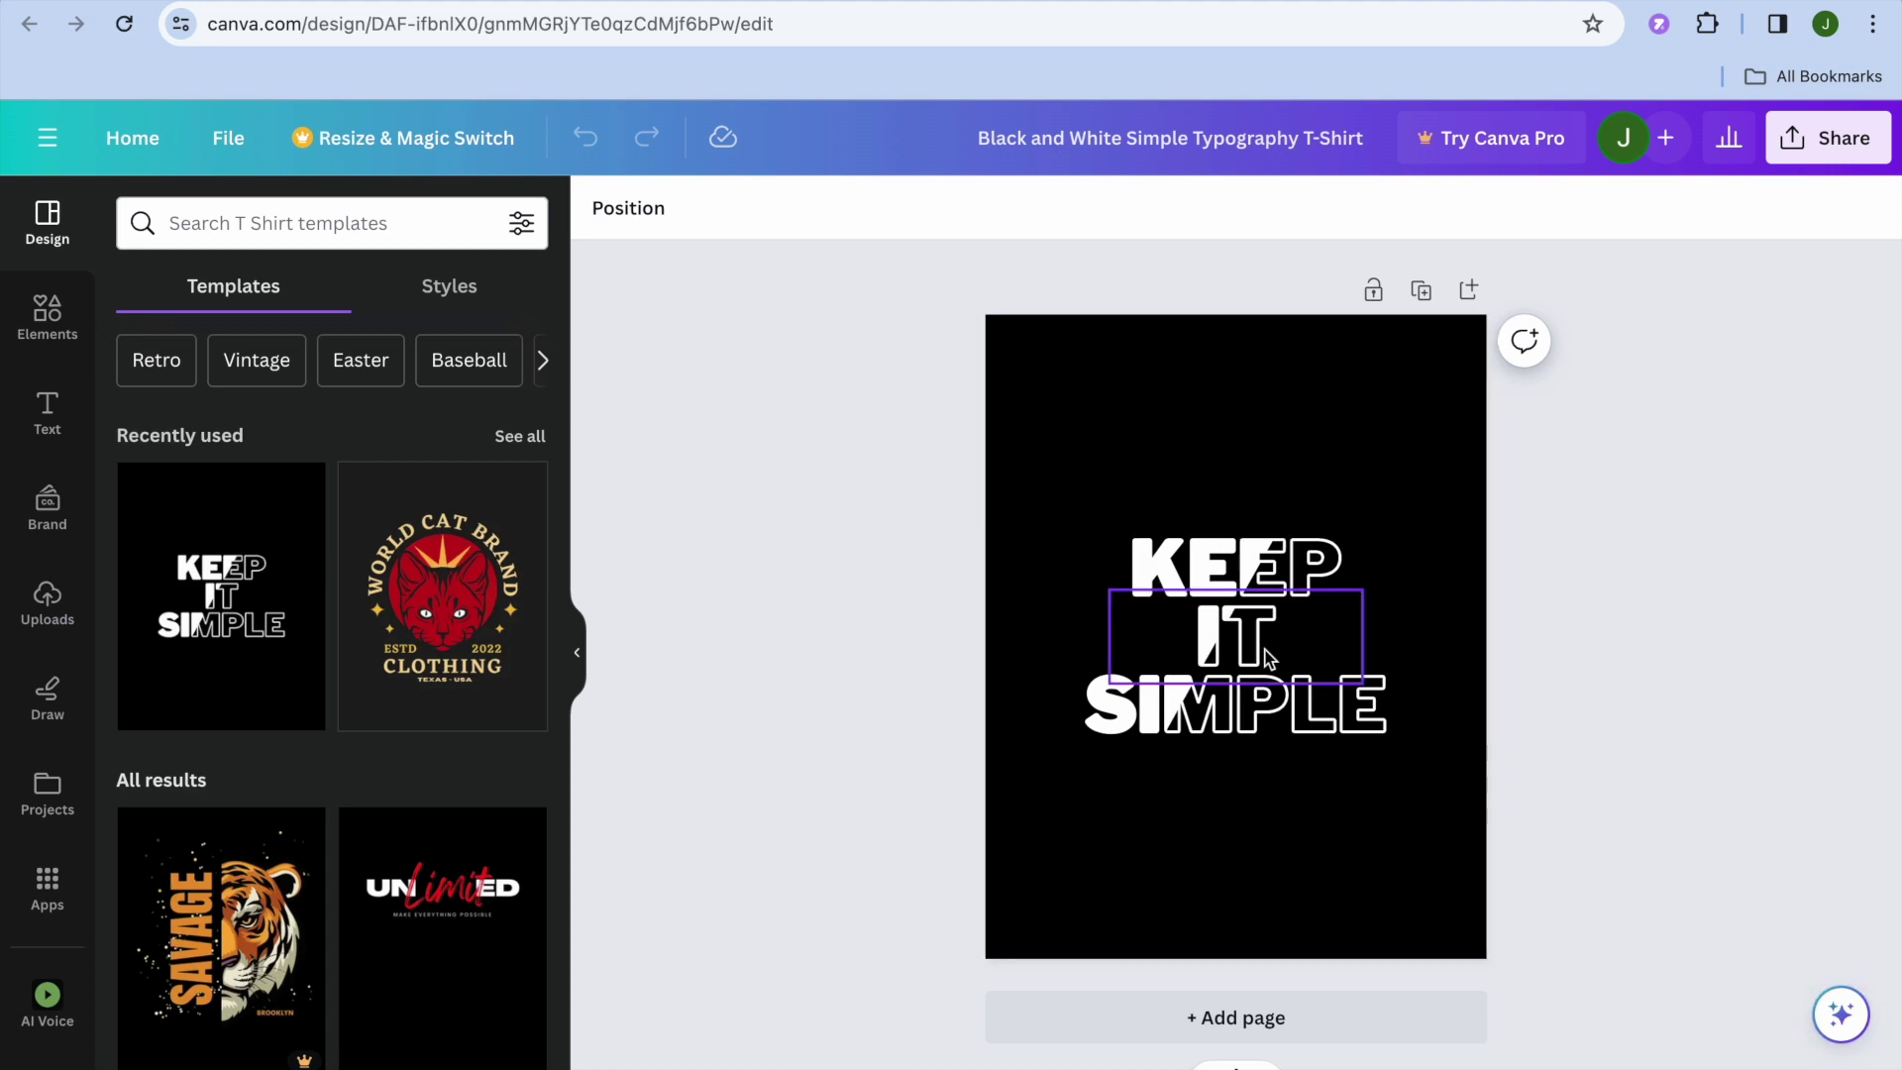
Download the "Keep It Simple" t-shirt design as a PNG file
{"action": "left_click", "coordinate": [1829, 145]}
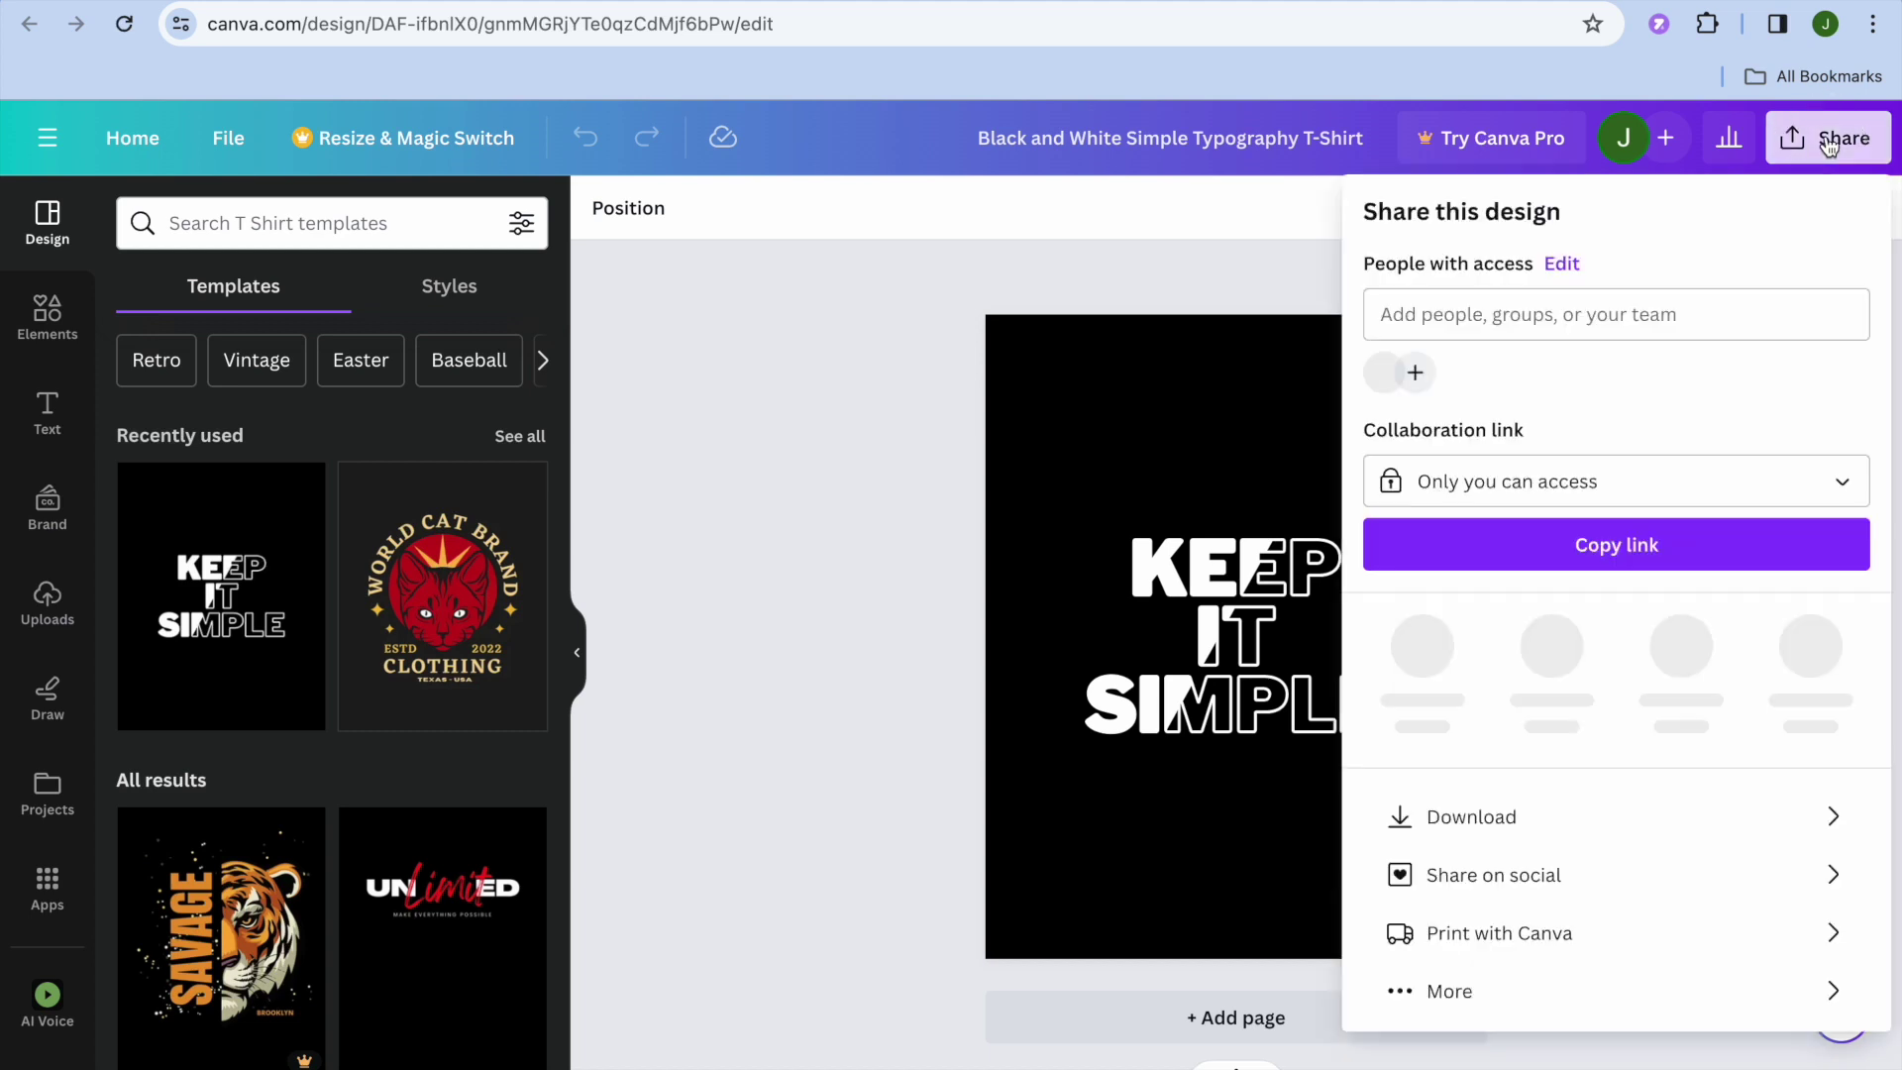
{"action": "left_click", "coordinate": [1595, 805]}
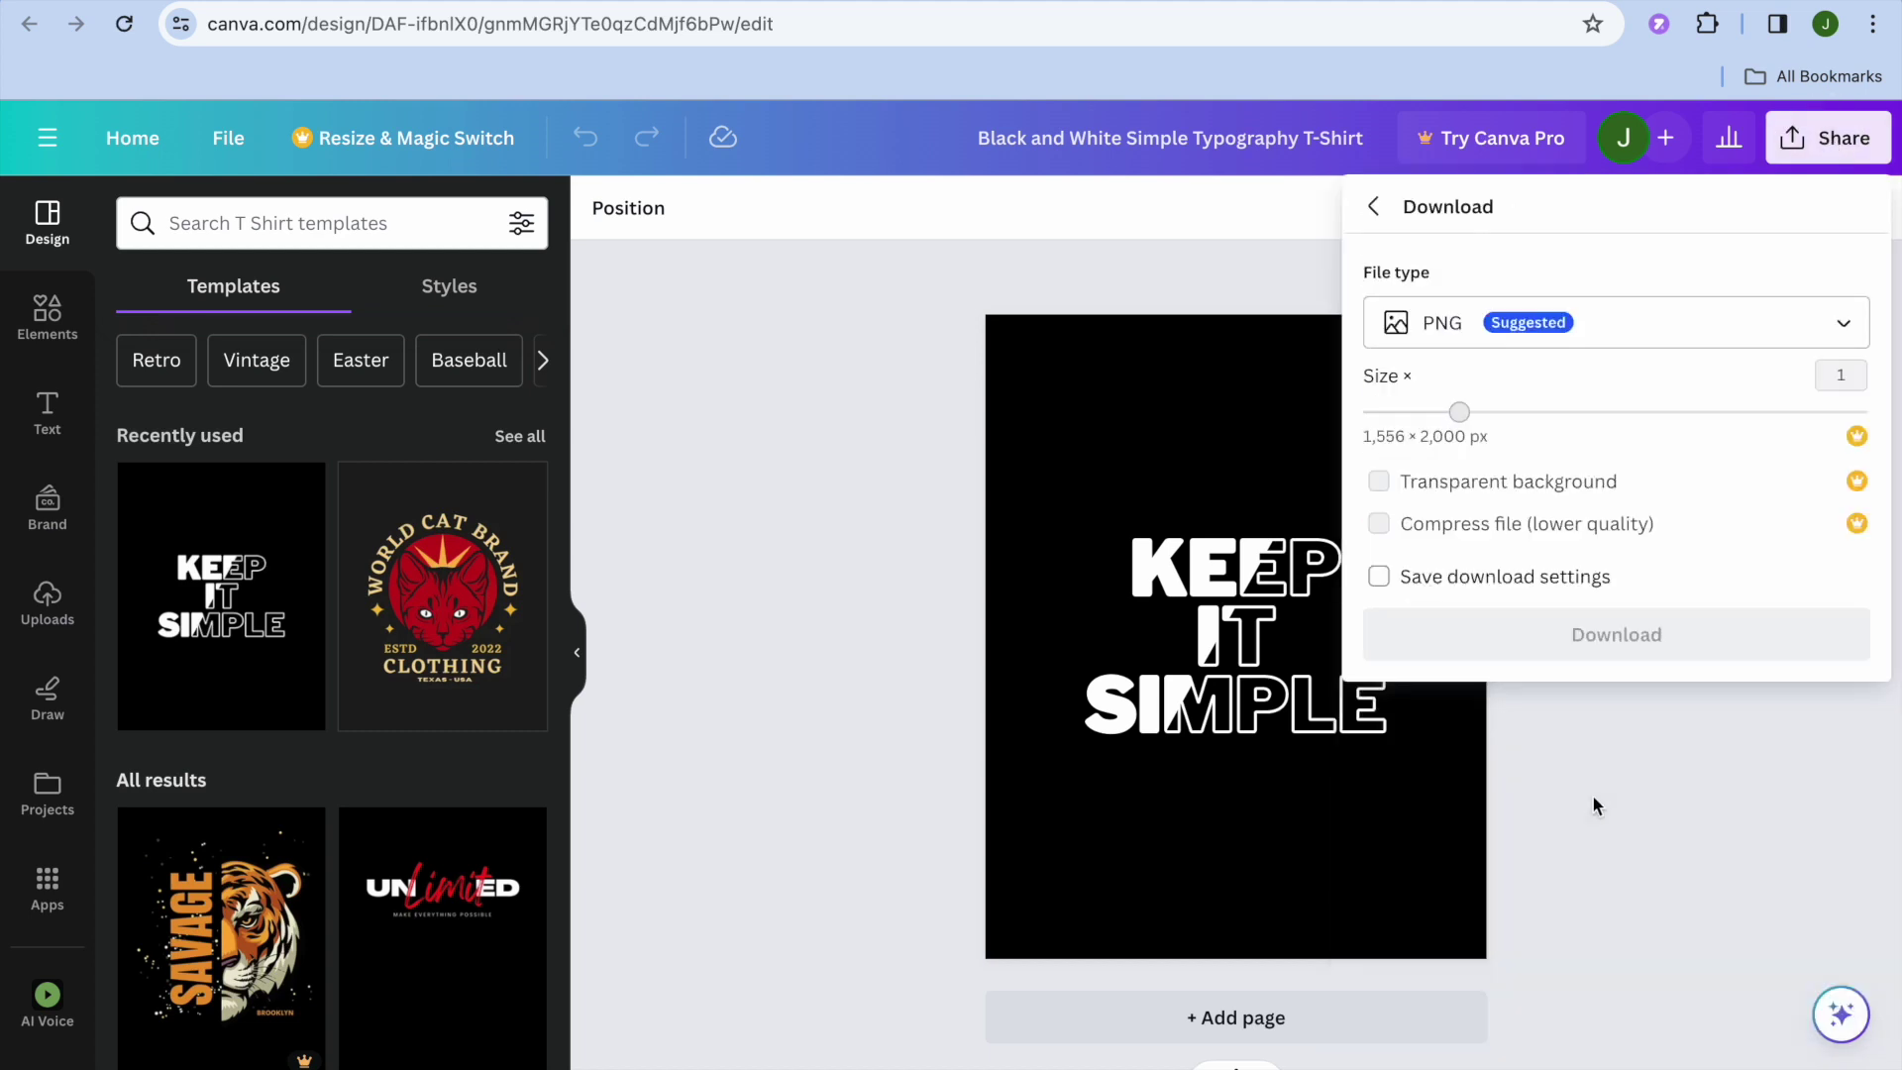
{"action": "left_click", "coordinate": [1612, 639]}
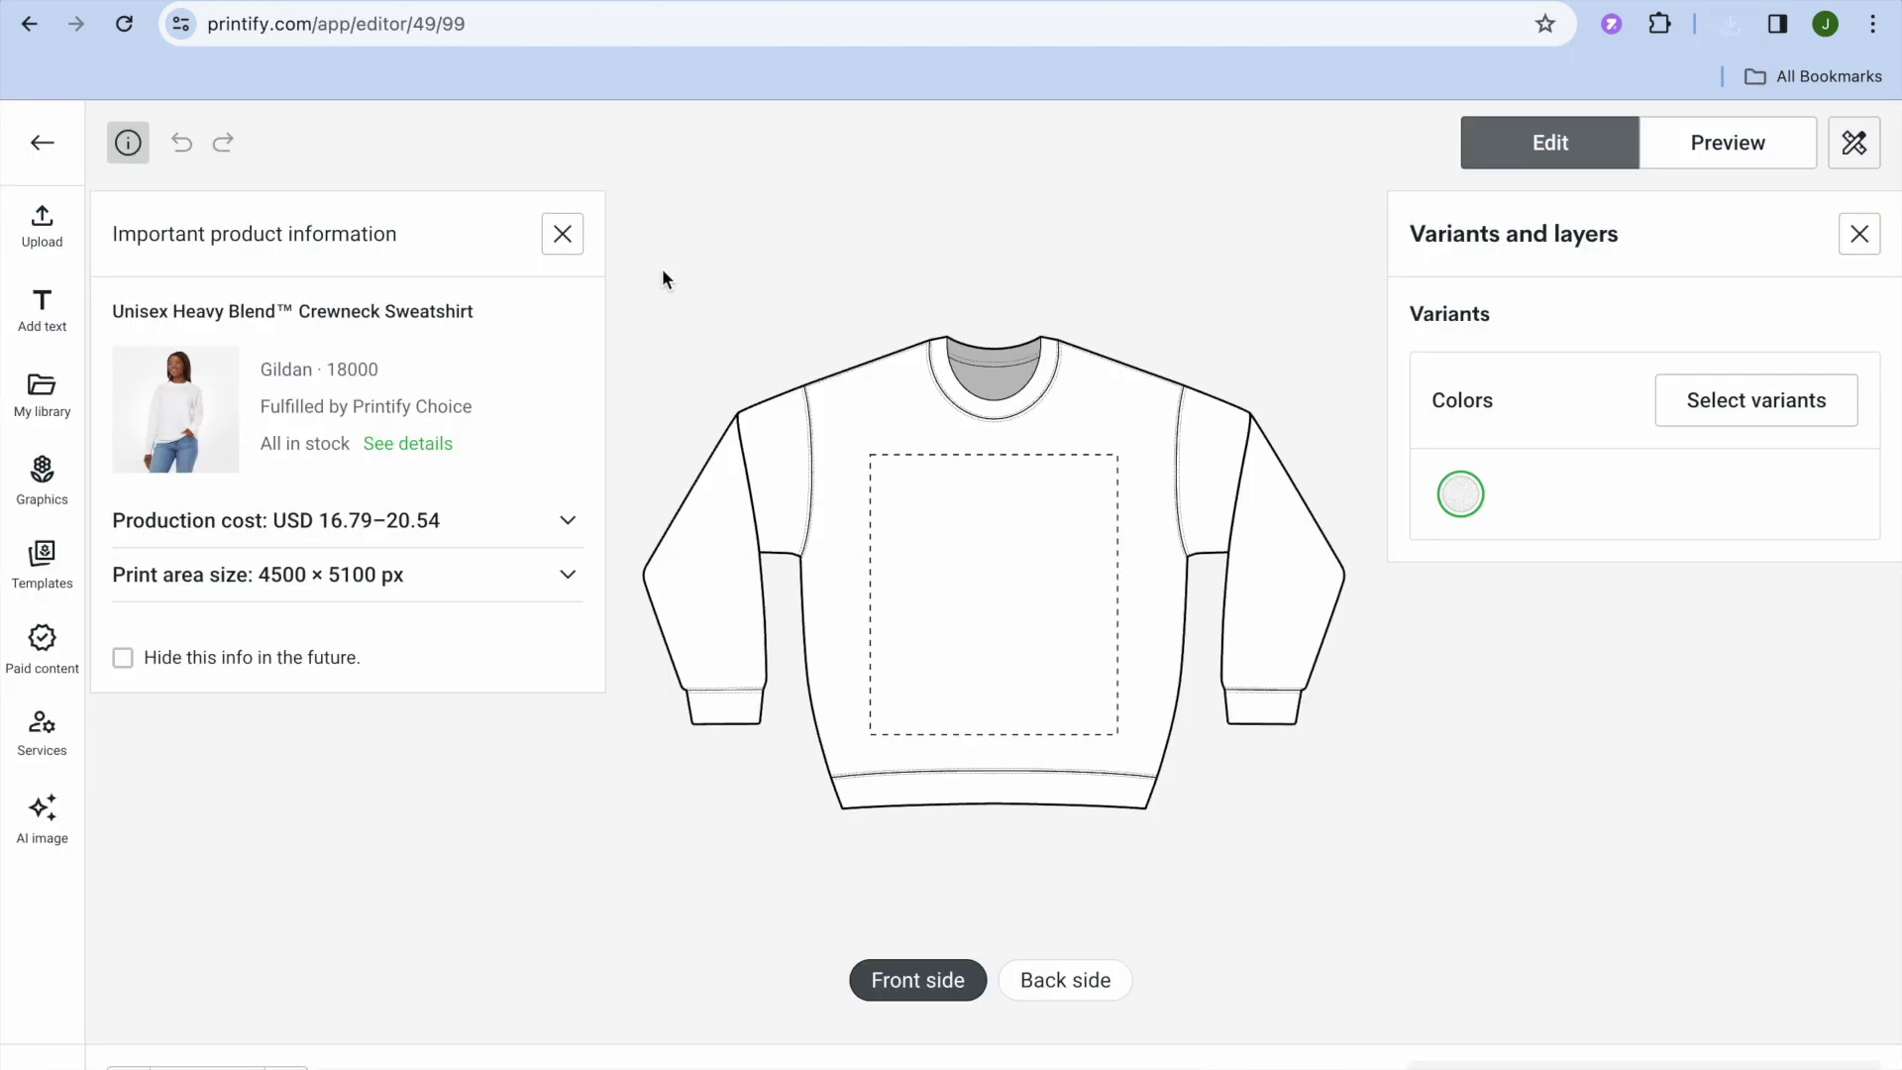
Return to the Printify editor and upload the Black and White Simple Typography T-Shirt PNG from the device onto the sweatshirt's front
{"action": "left_click", "coordinate": [42, 226]}
{"action": "left_click", "coordinate": [219, 330]}
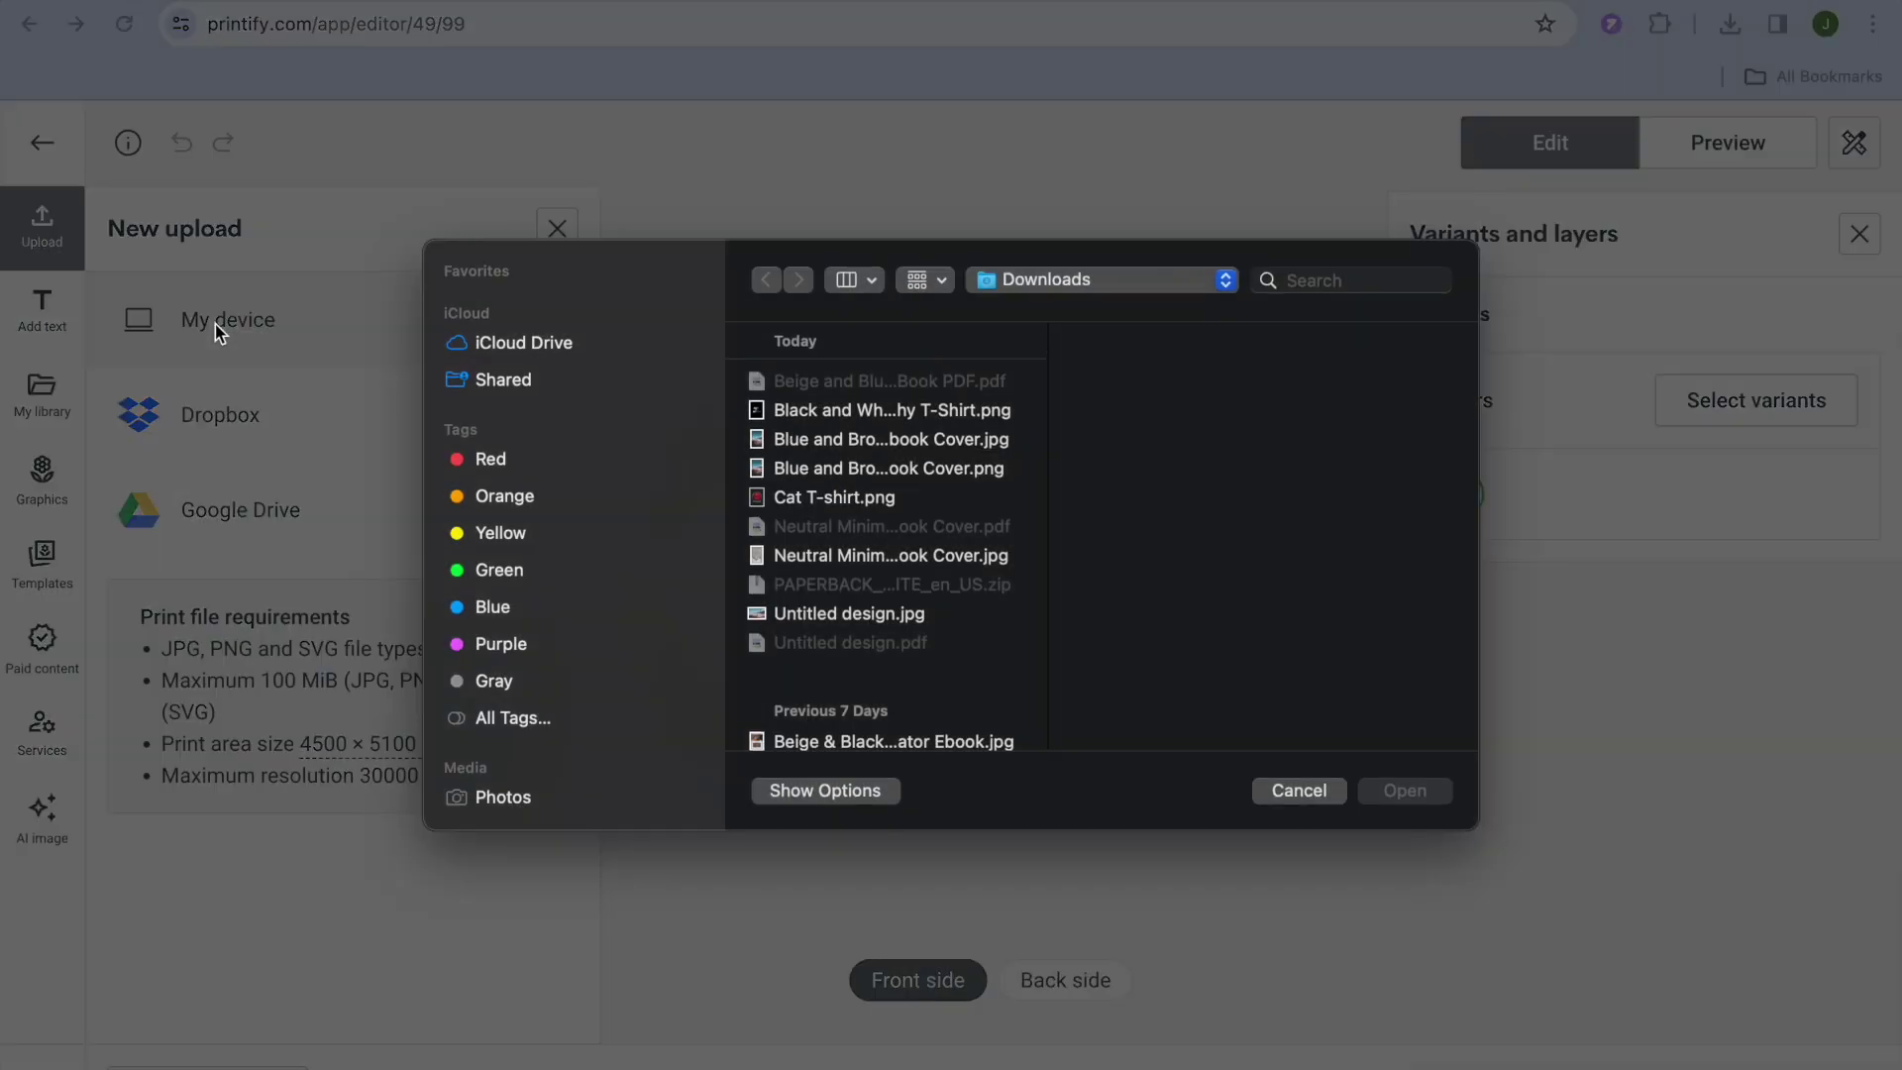
{"action": "left_click", "coordinate": [778, 410]}
{"action": "left_click", "coordinate": [1402, 789]}
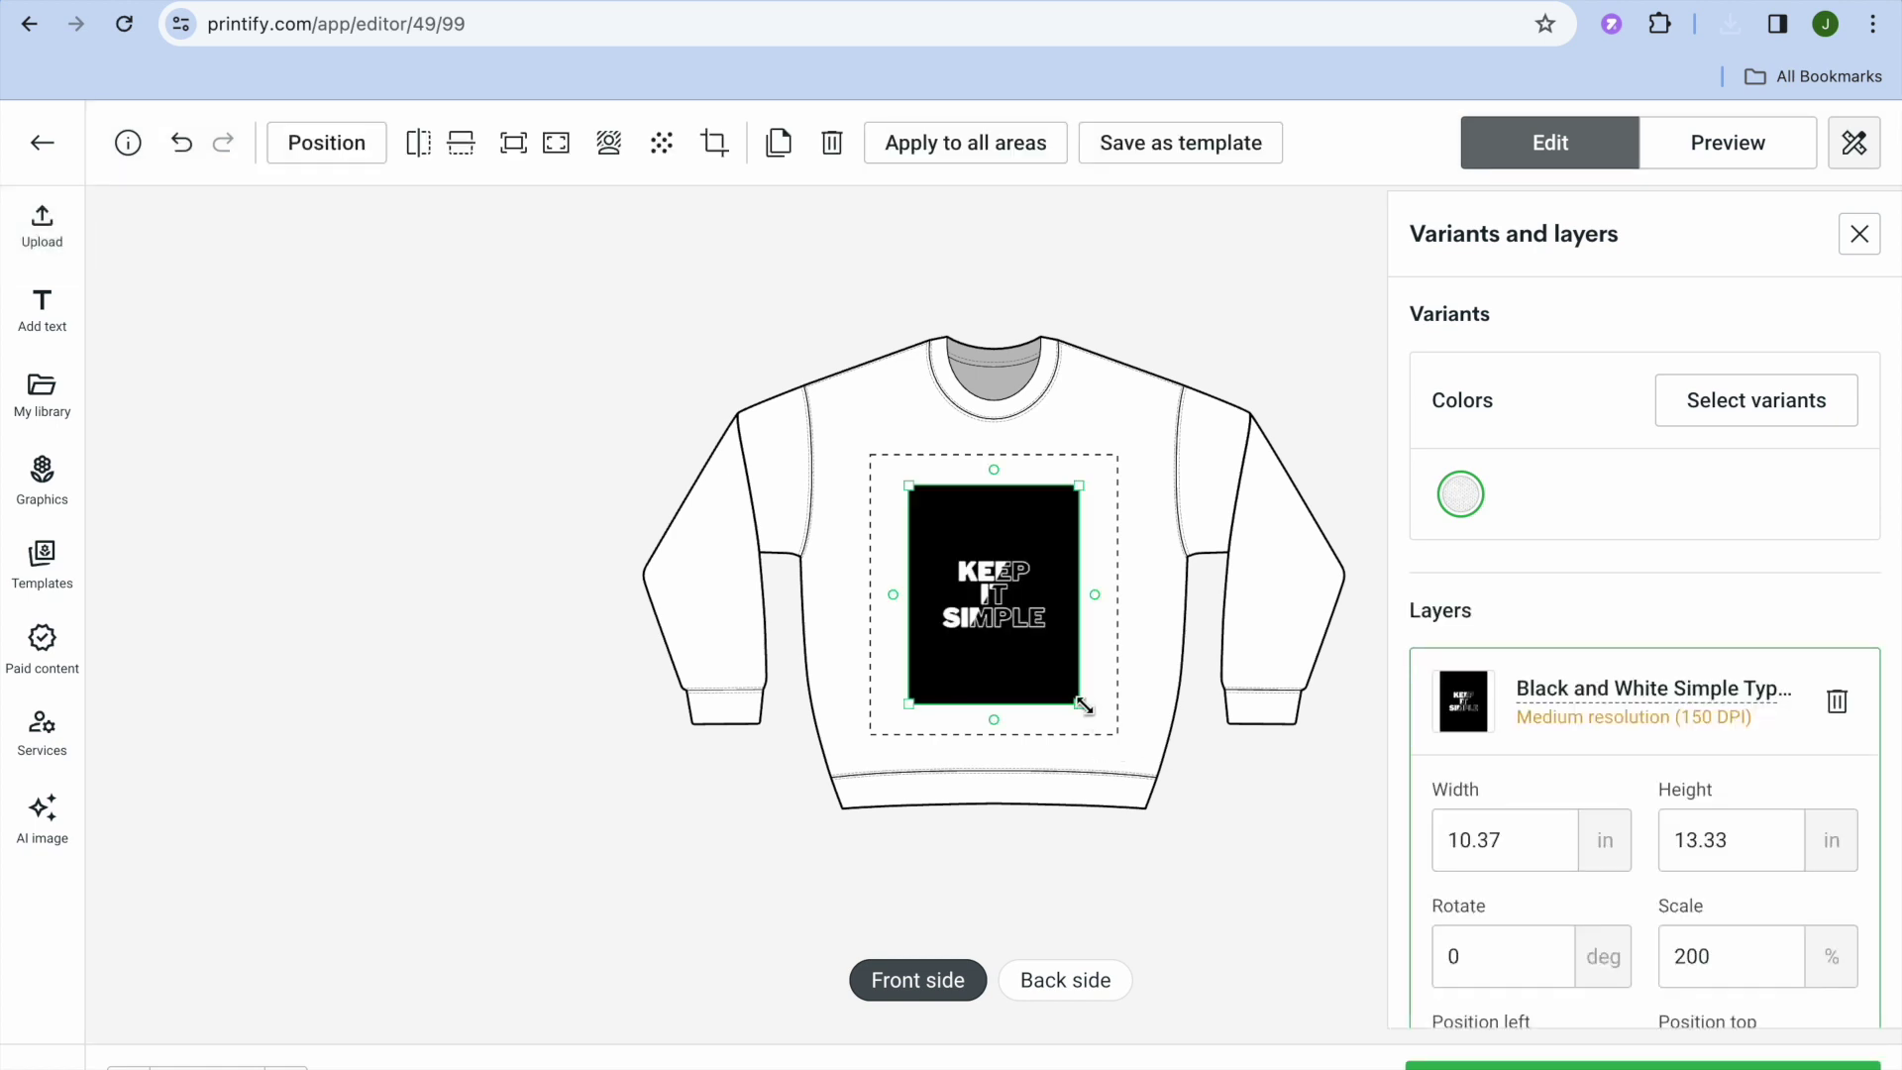
Enlarge the Keep It Simple design on the sweatshirt front to about 12.37 × 15.9 in and save the product
{"action": "left_click_drag", "start_coordinate": [1080, 703], "coordinate": [1097, 722]}
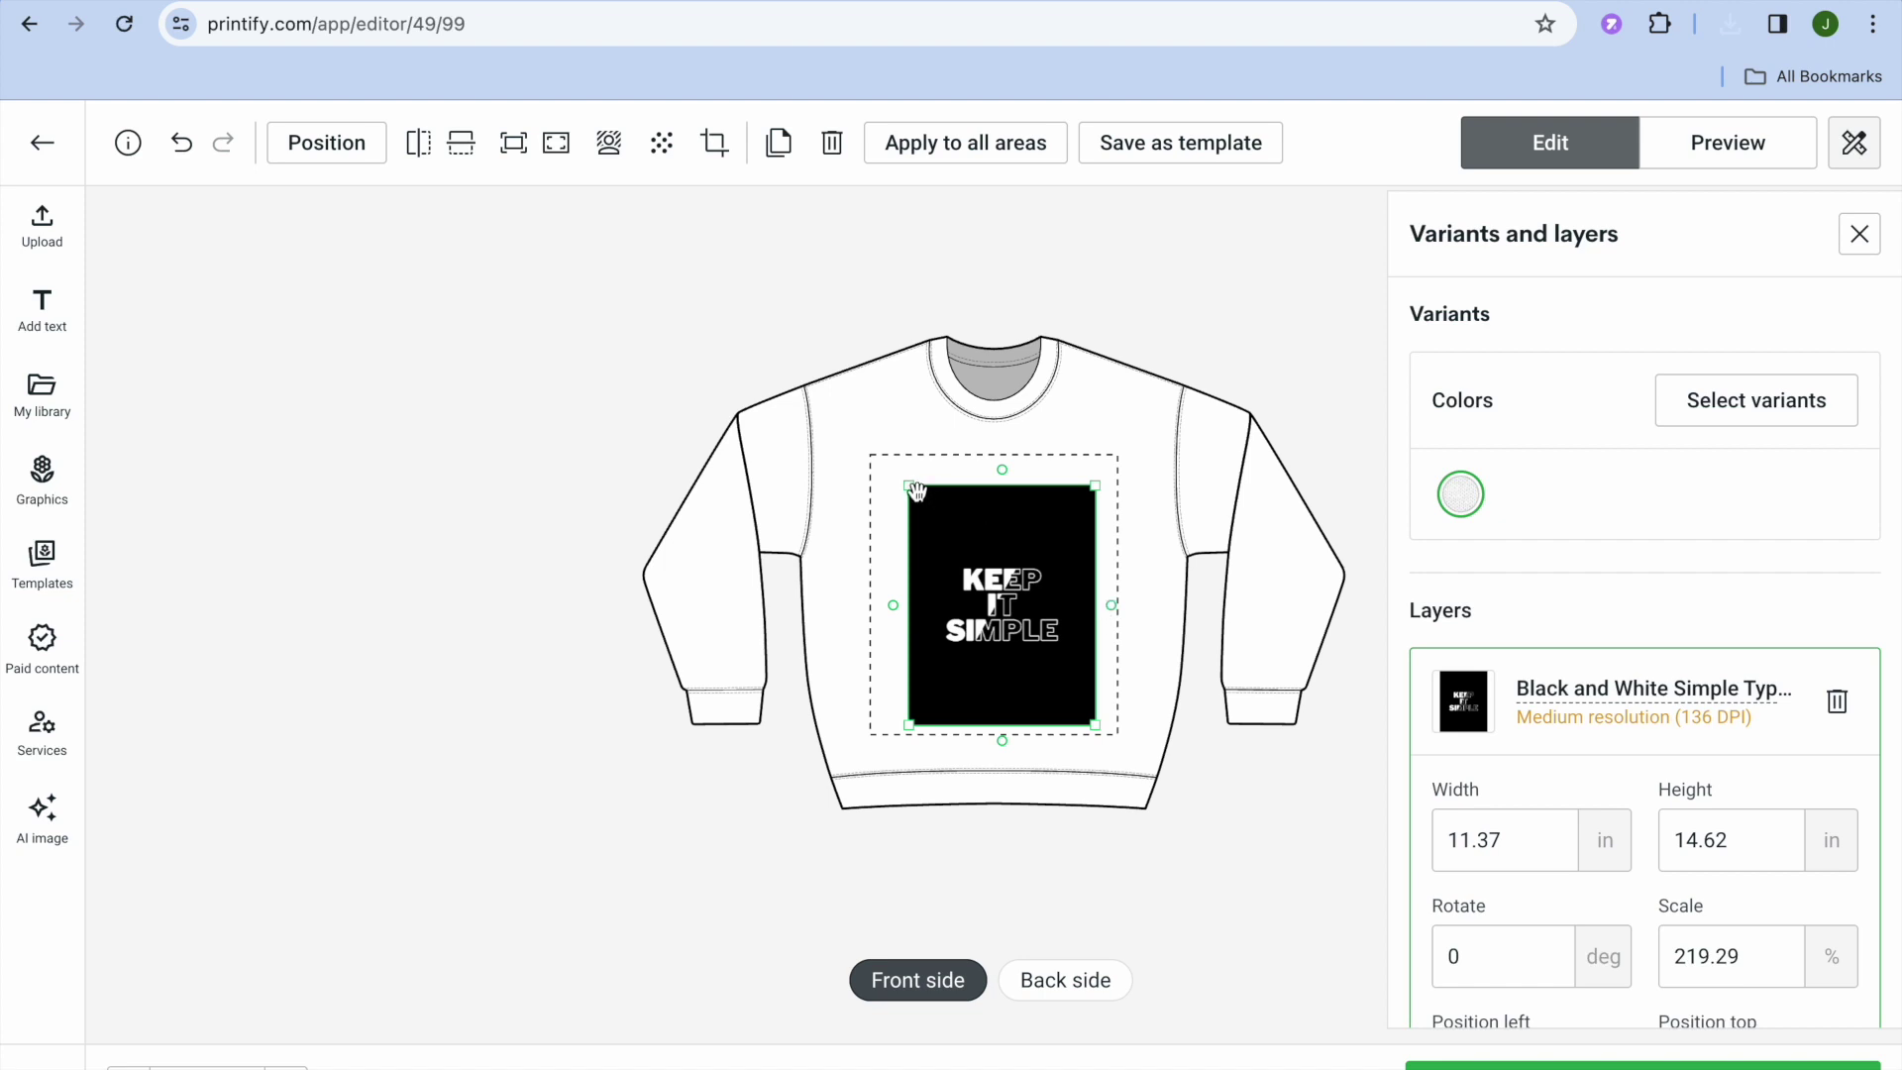
{"action": "left_click_drag", "start_coordinate": [905, 482], "coordinate": [873, 471]}
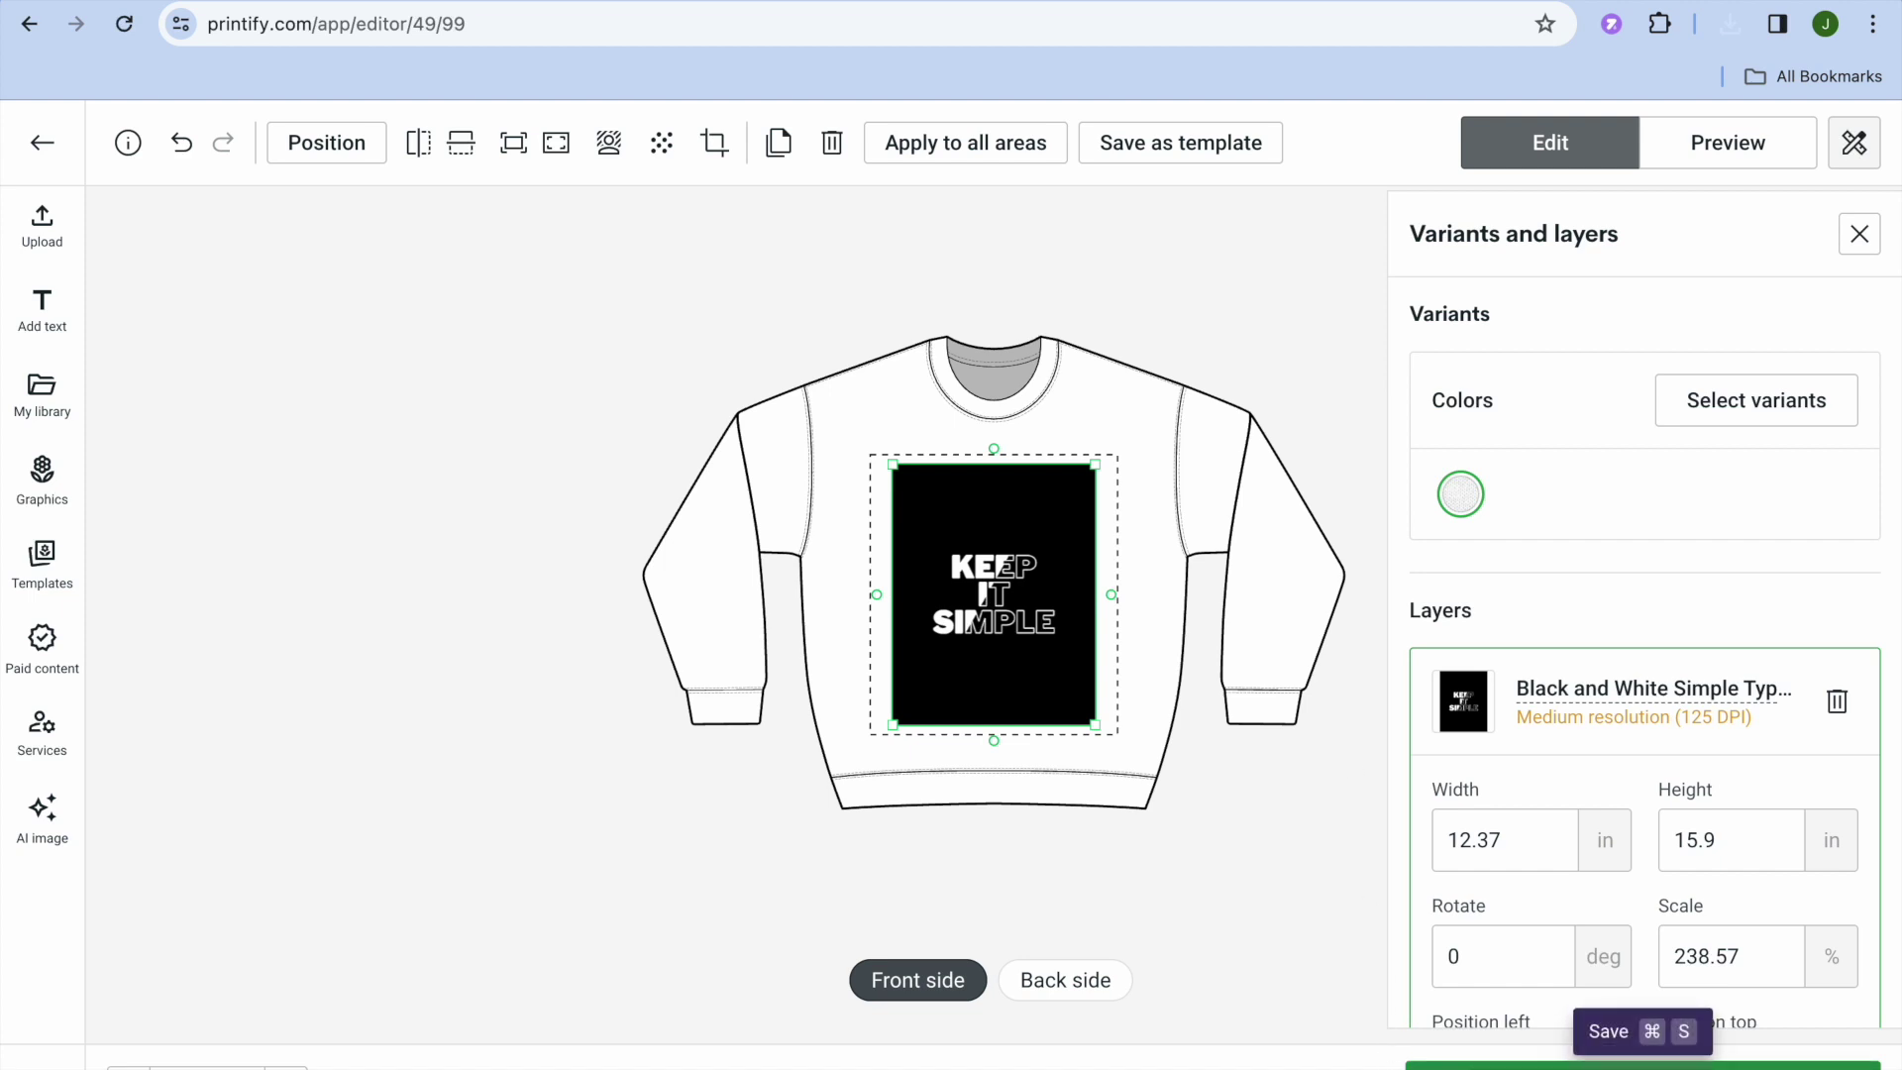
{"action": "left_click", "coordinate": [1642, 1064]}
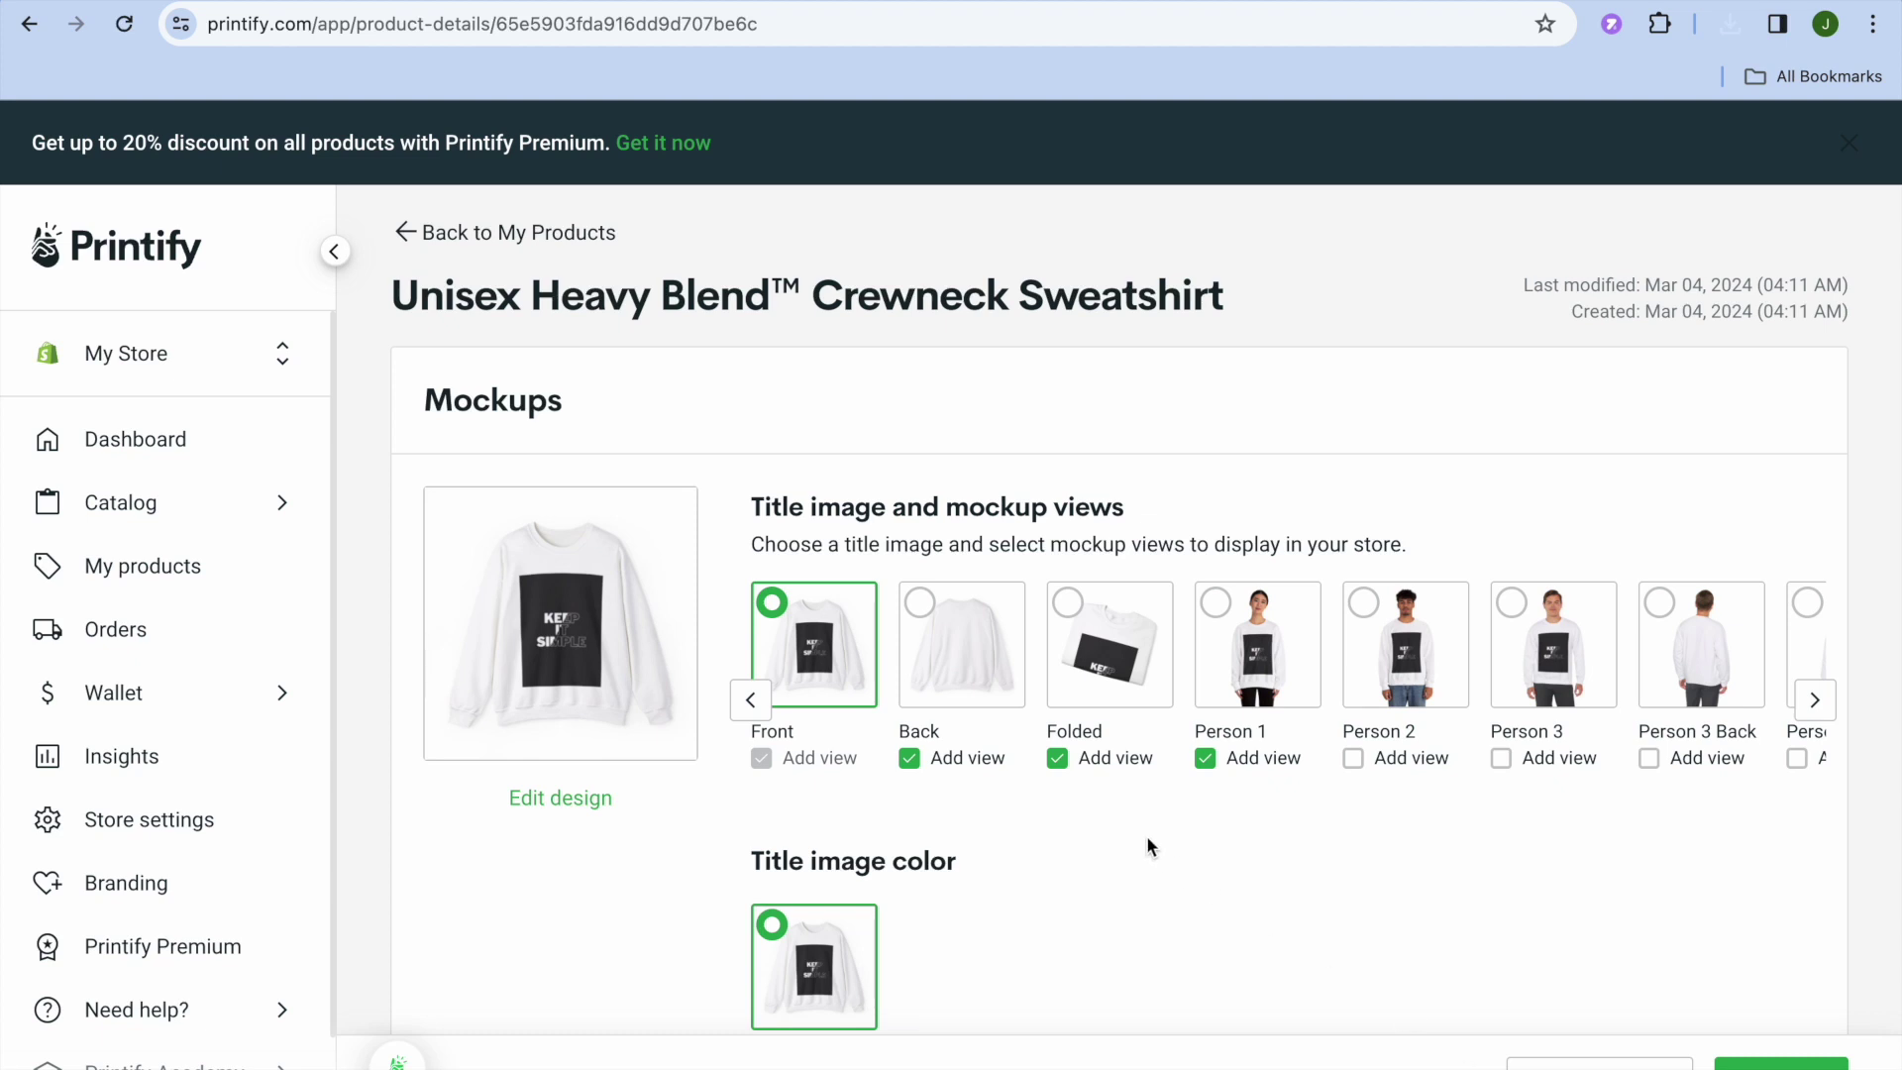
Make the Folded mockup the title image, add the Person 3 view, and publish the sweatshirt to the store
{"action": "left_click", "coordinate": [1084, 609]}
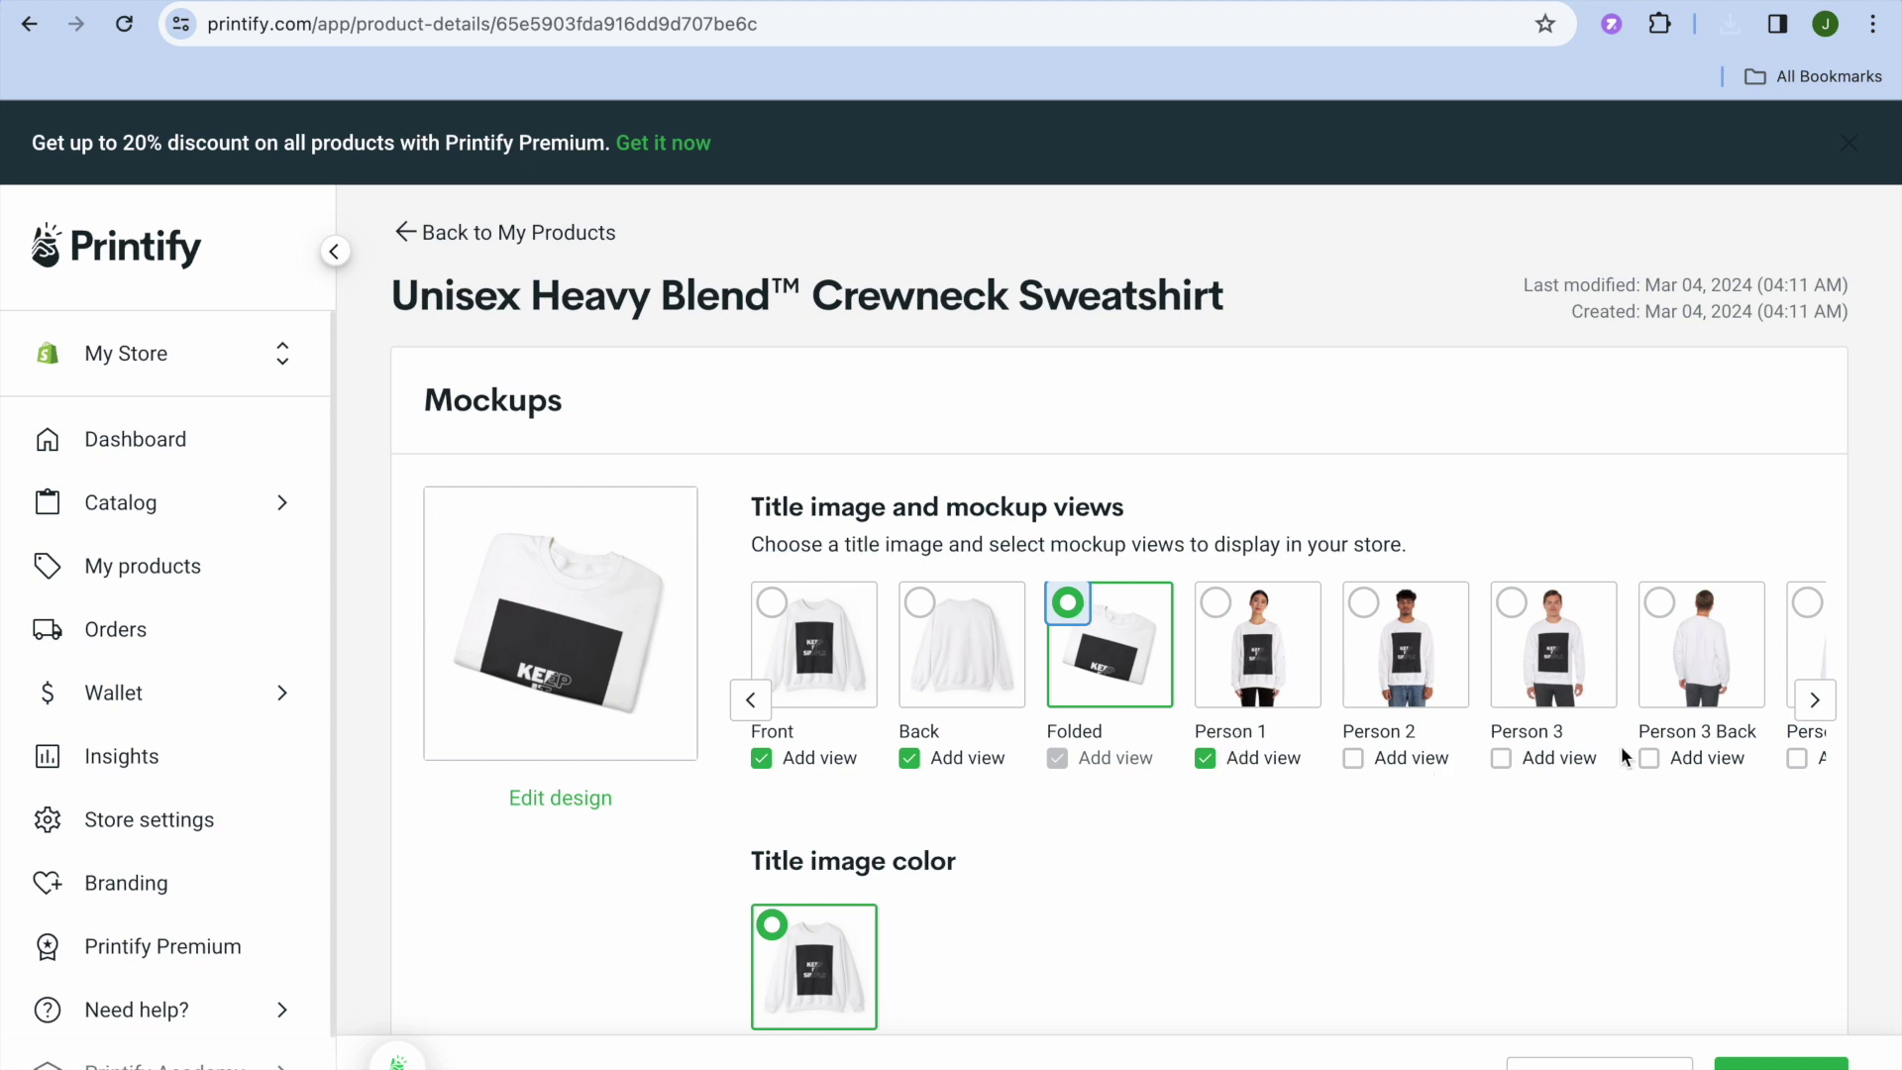
{"action": "left_click", "coordinate": [1502, 760]}
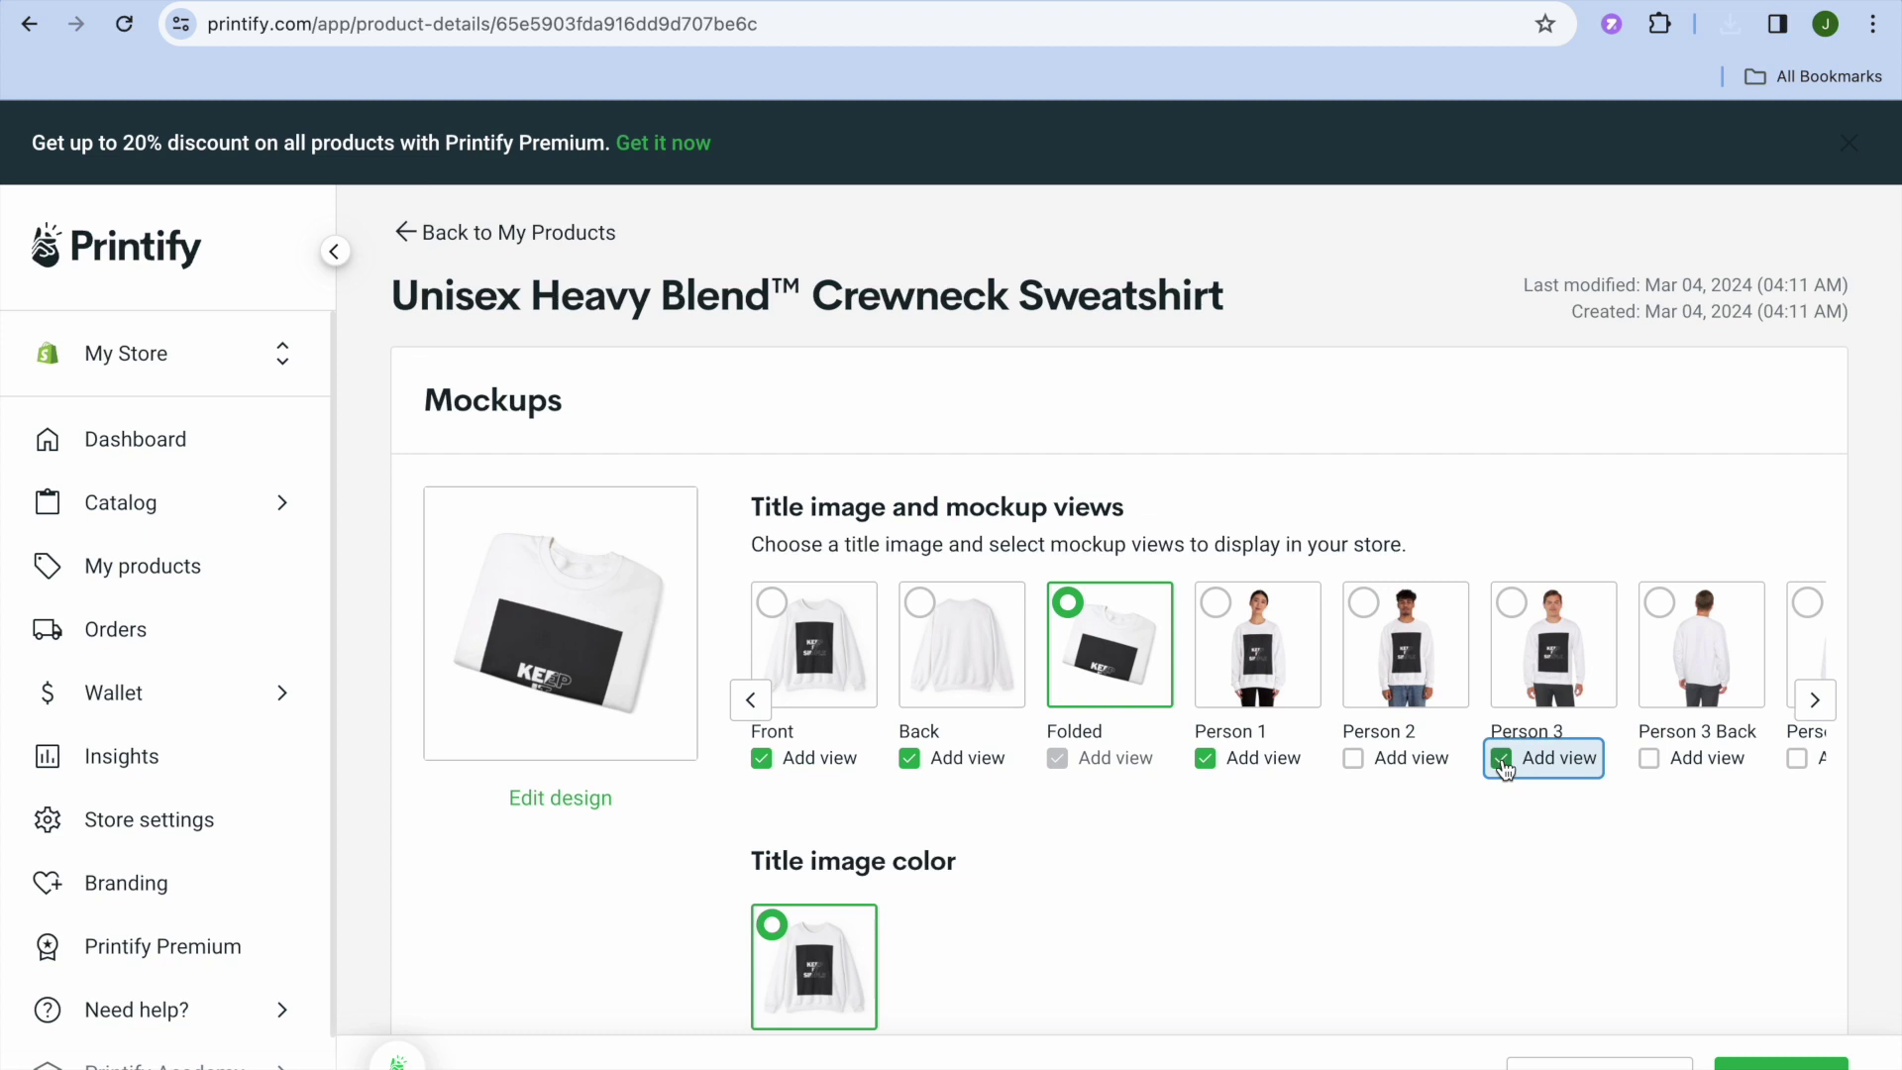
{"action": "left_click", "coordinate": [1779, 1062]}
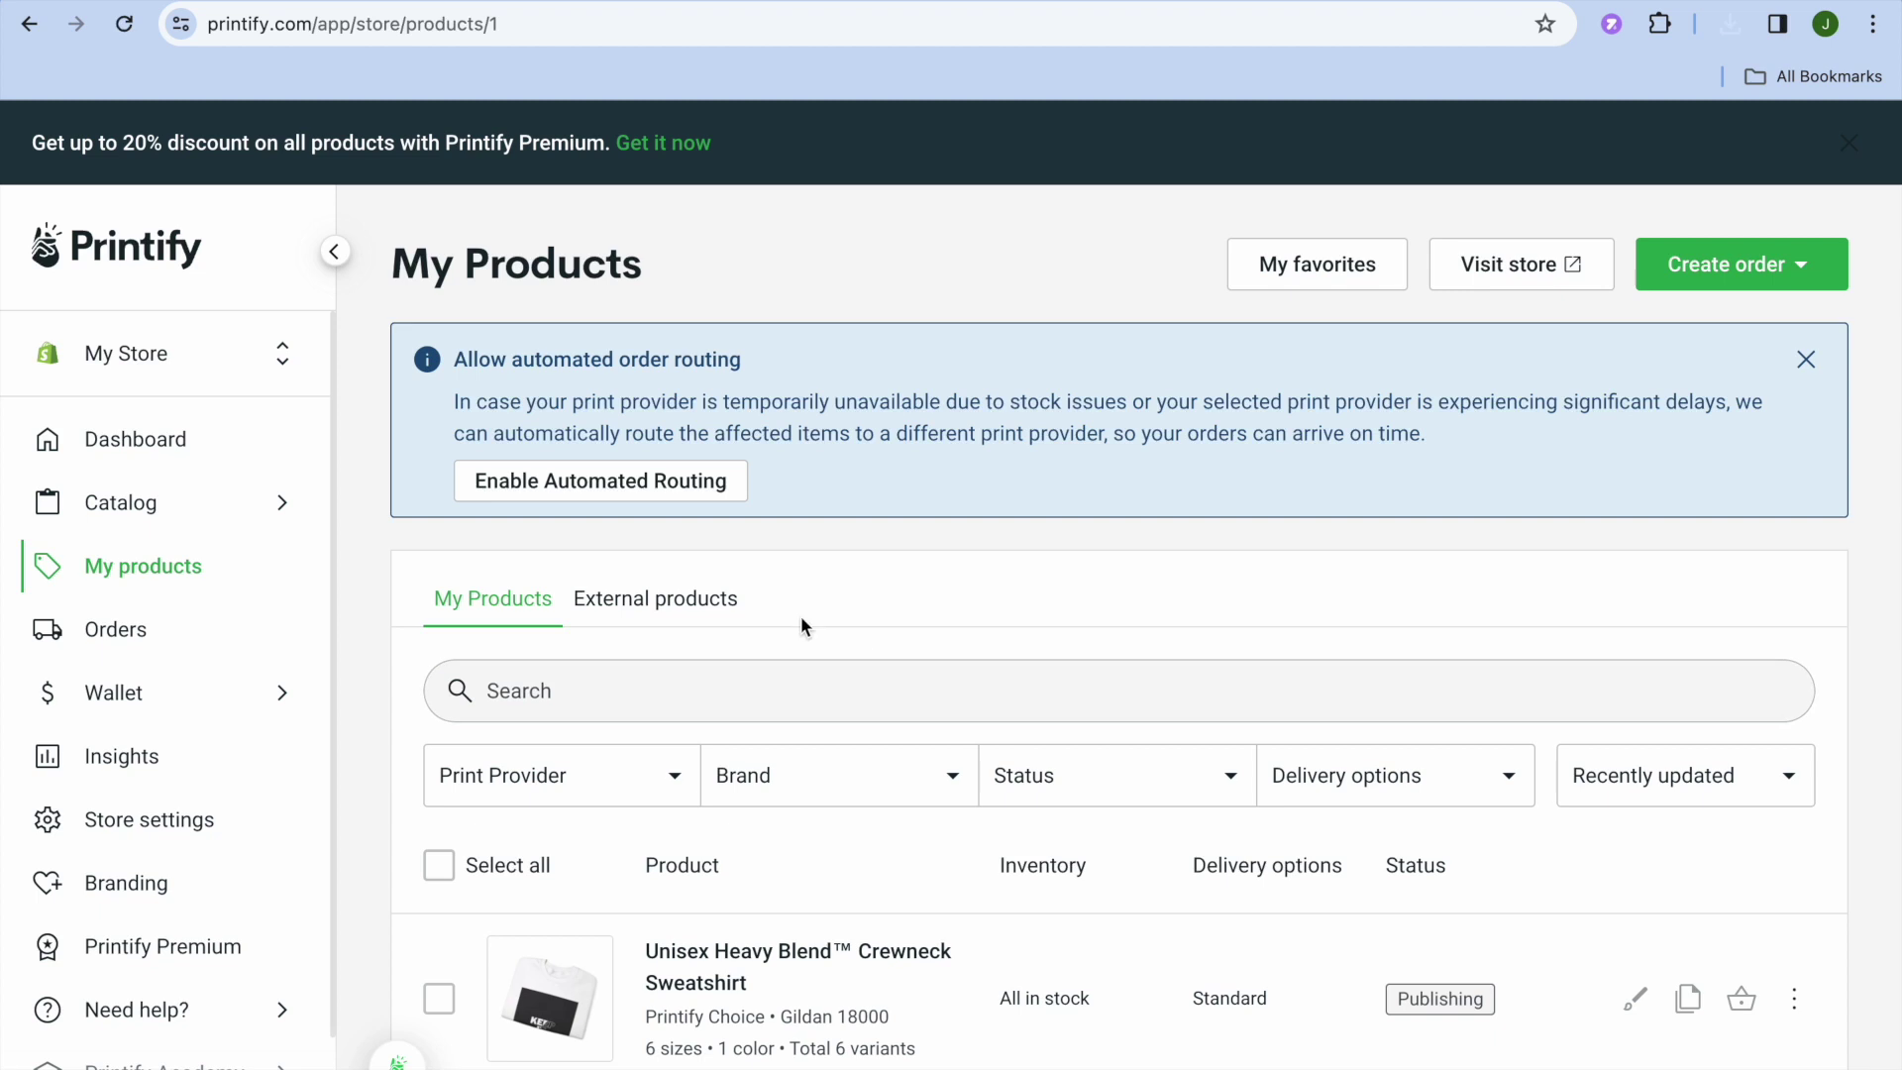
{"action": "left_click", "coordinate": [236, 510]}
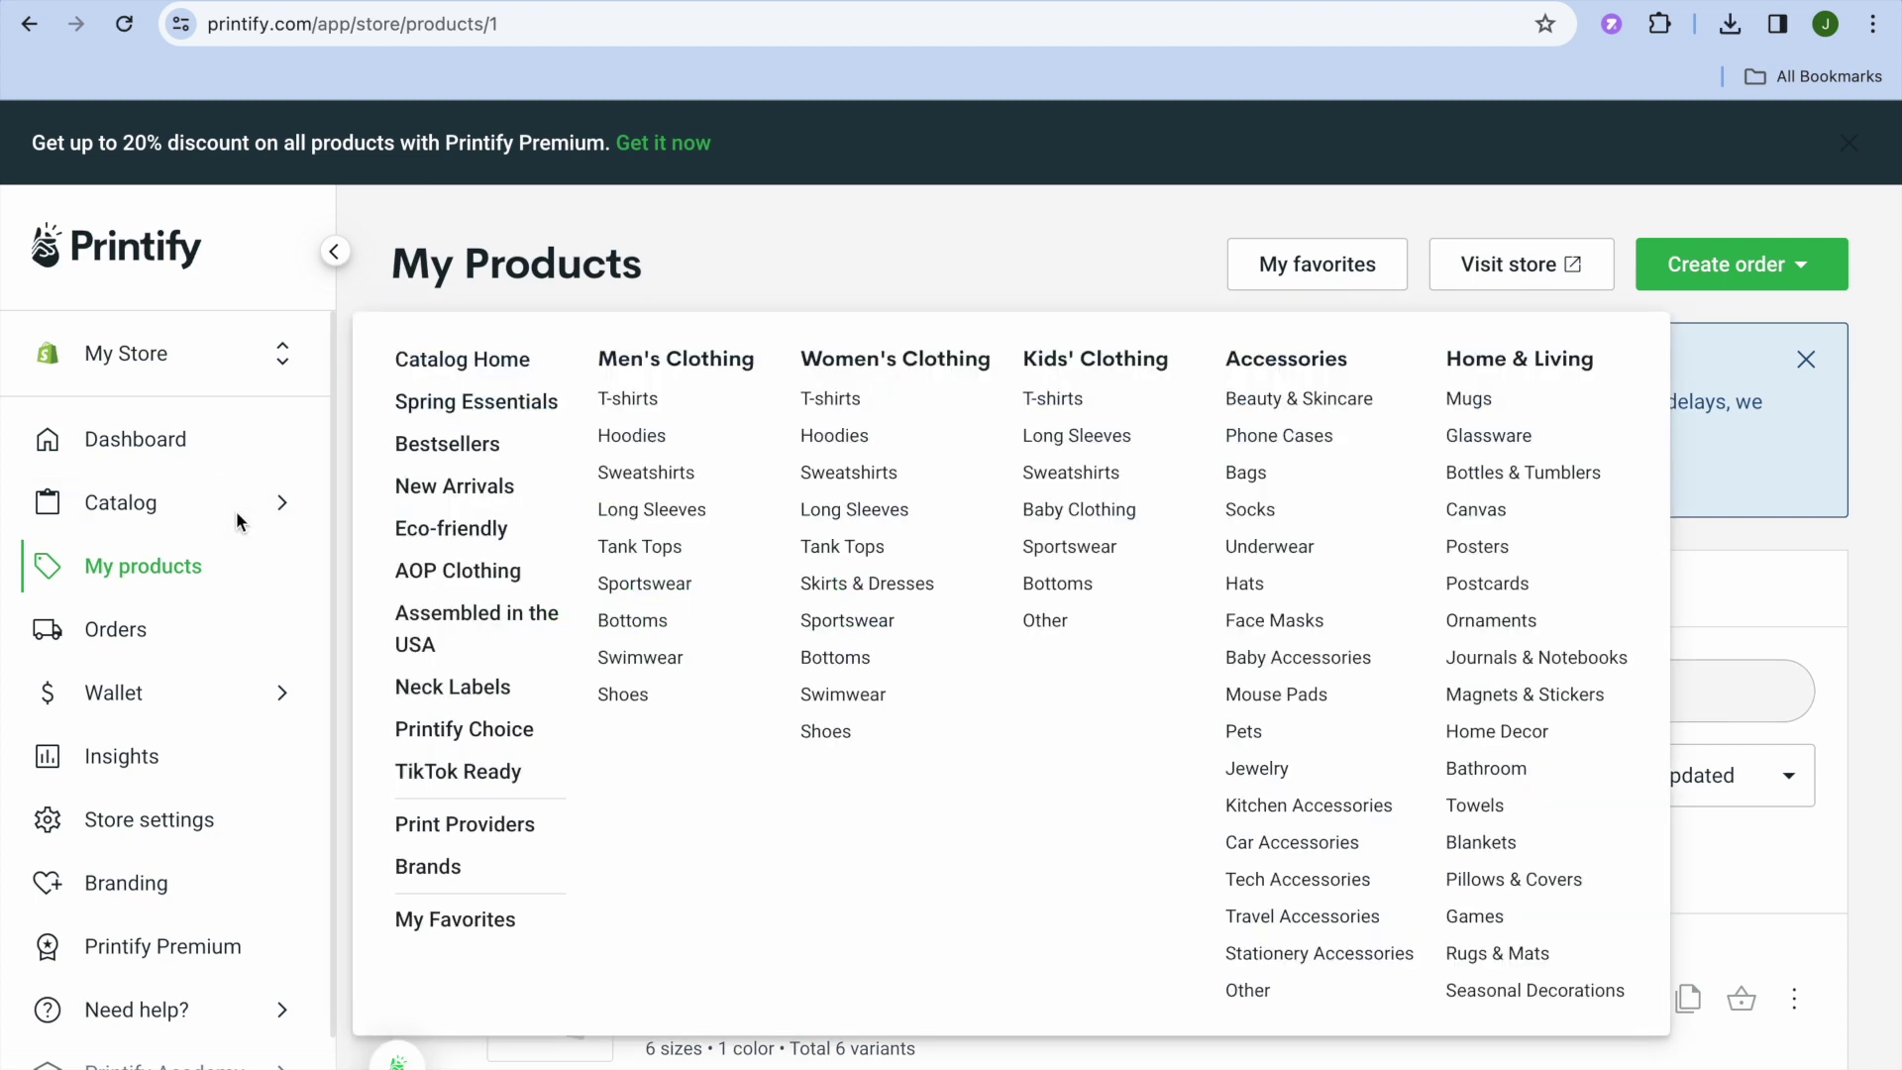
{"action": "left_click", "coordinate": [348, 395]}
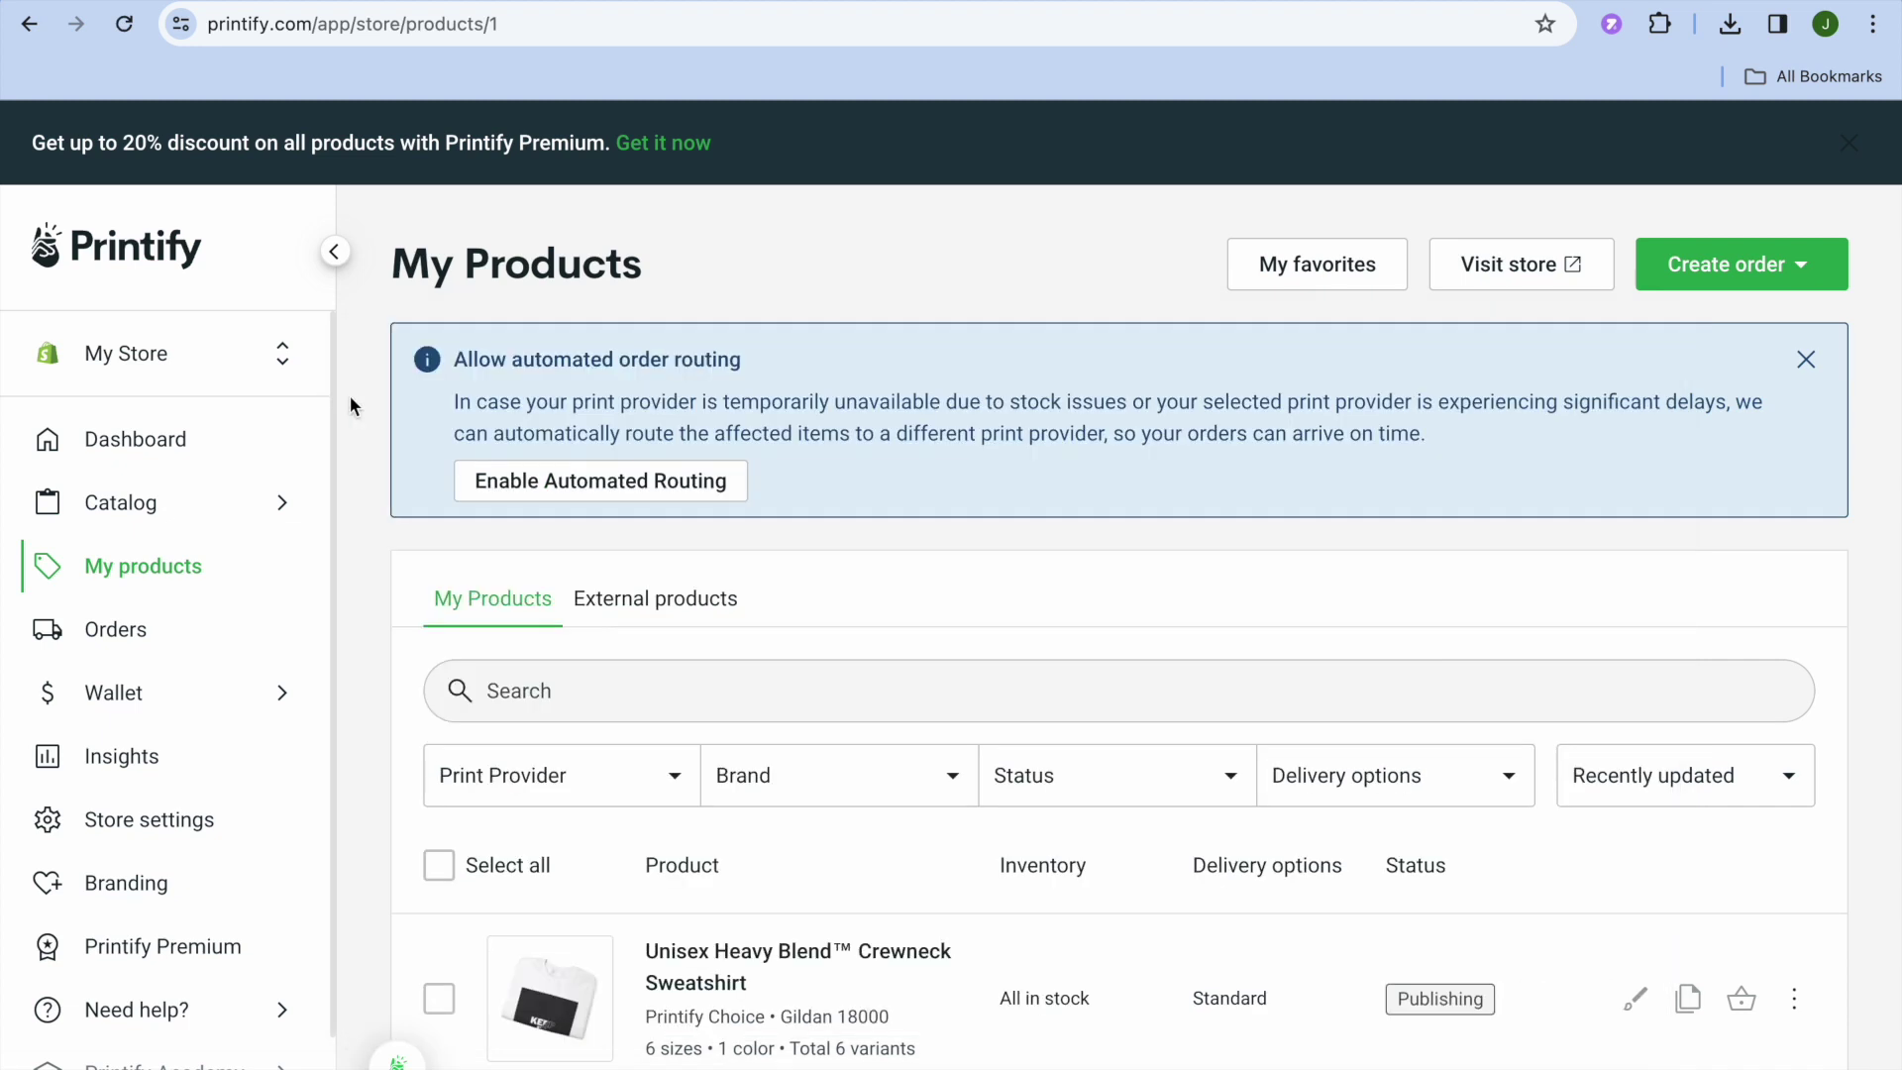
Review the store settings for store name, ship-from address, order routing and the default shipping profile choices
{"action": "left_click", "coordinate": [214, 822]}
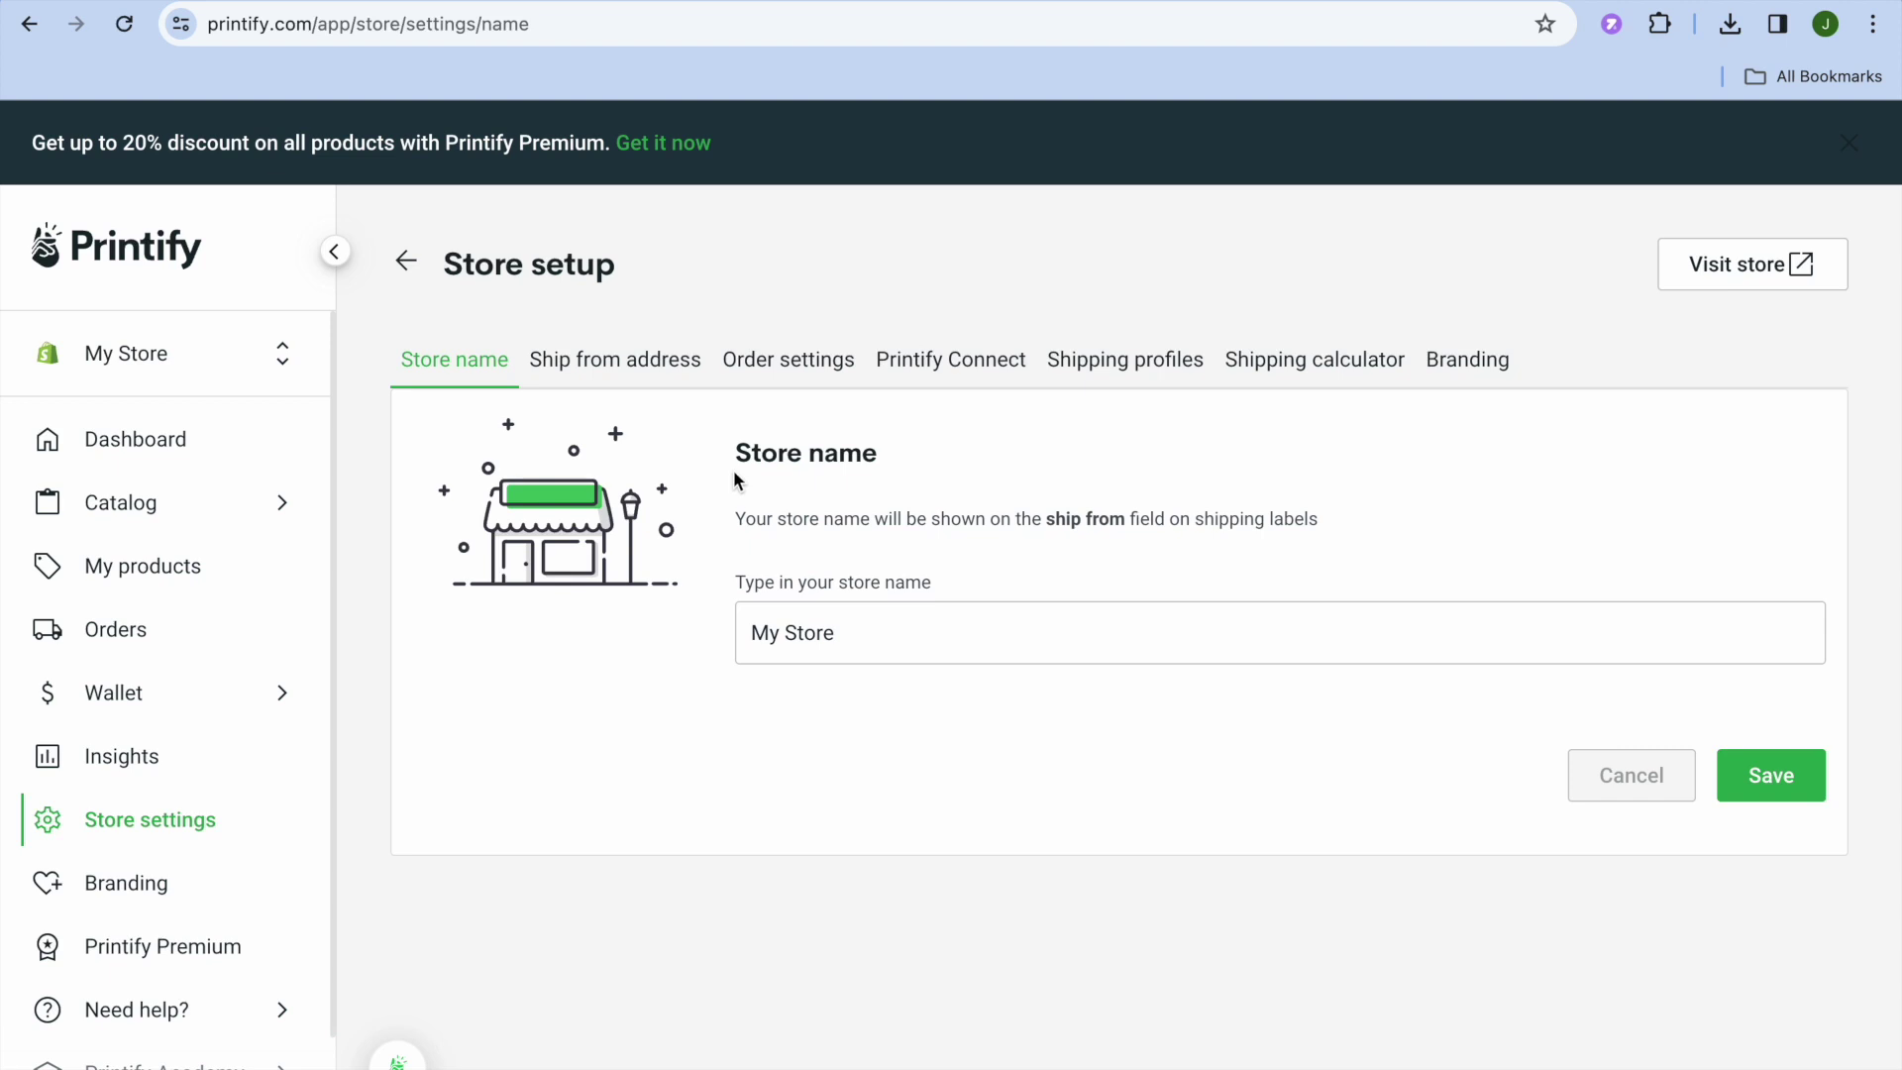
{"action": "left_click", "coordinate": [674, 372]}
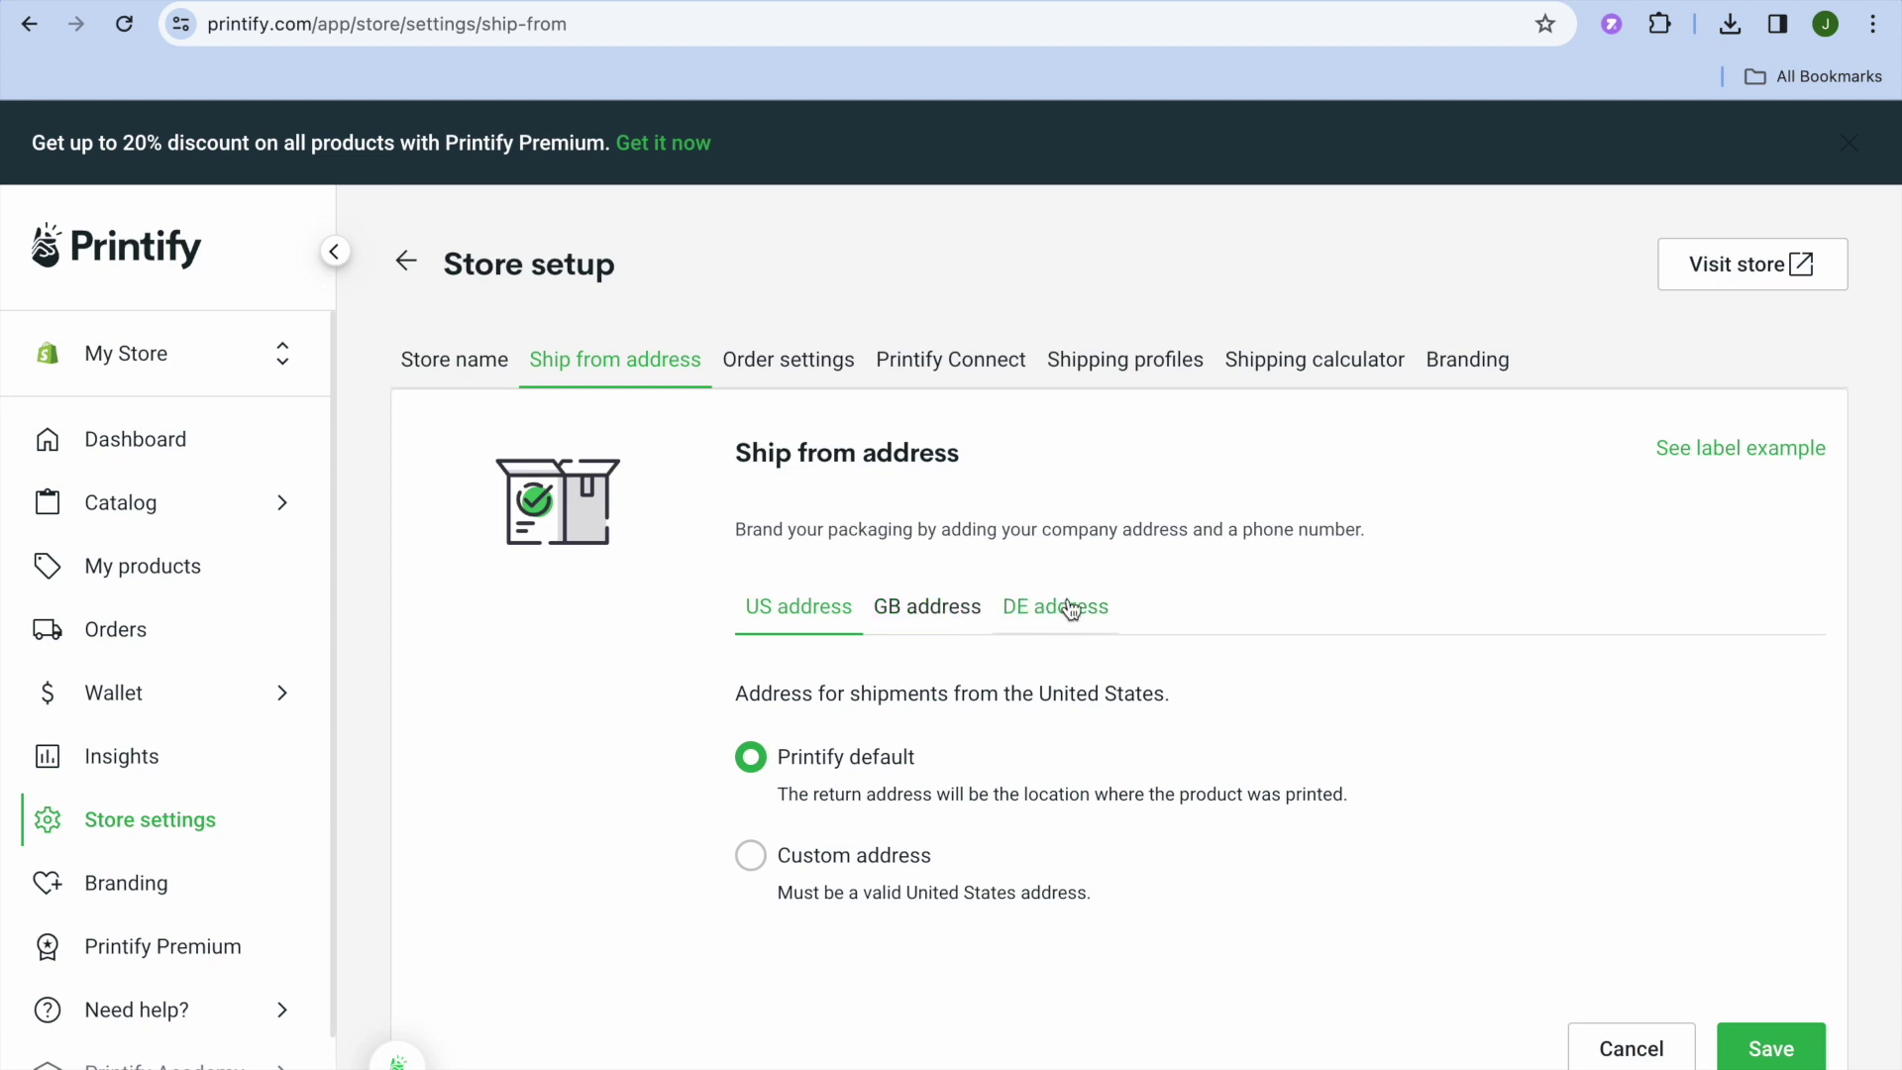
{"action": "left_click", "coordinate": [821, 368]}
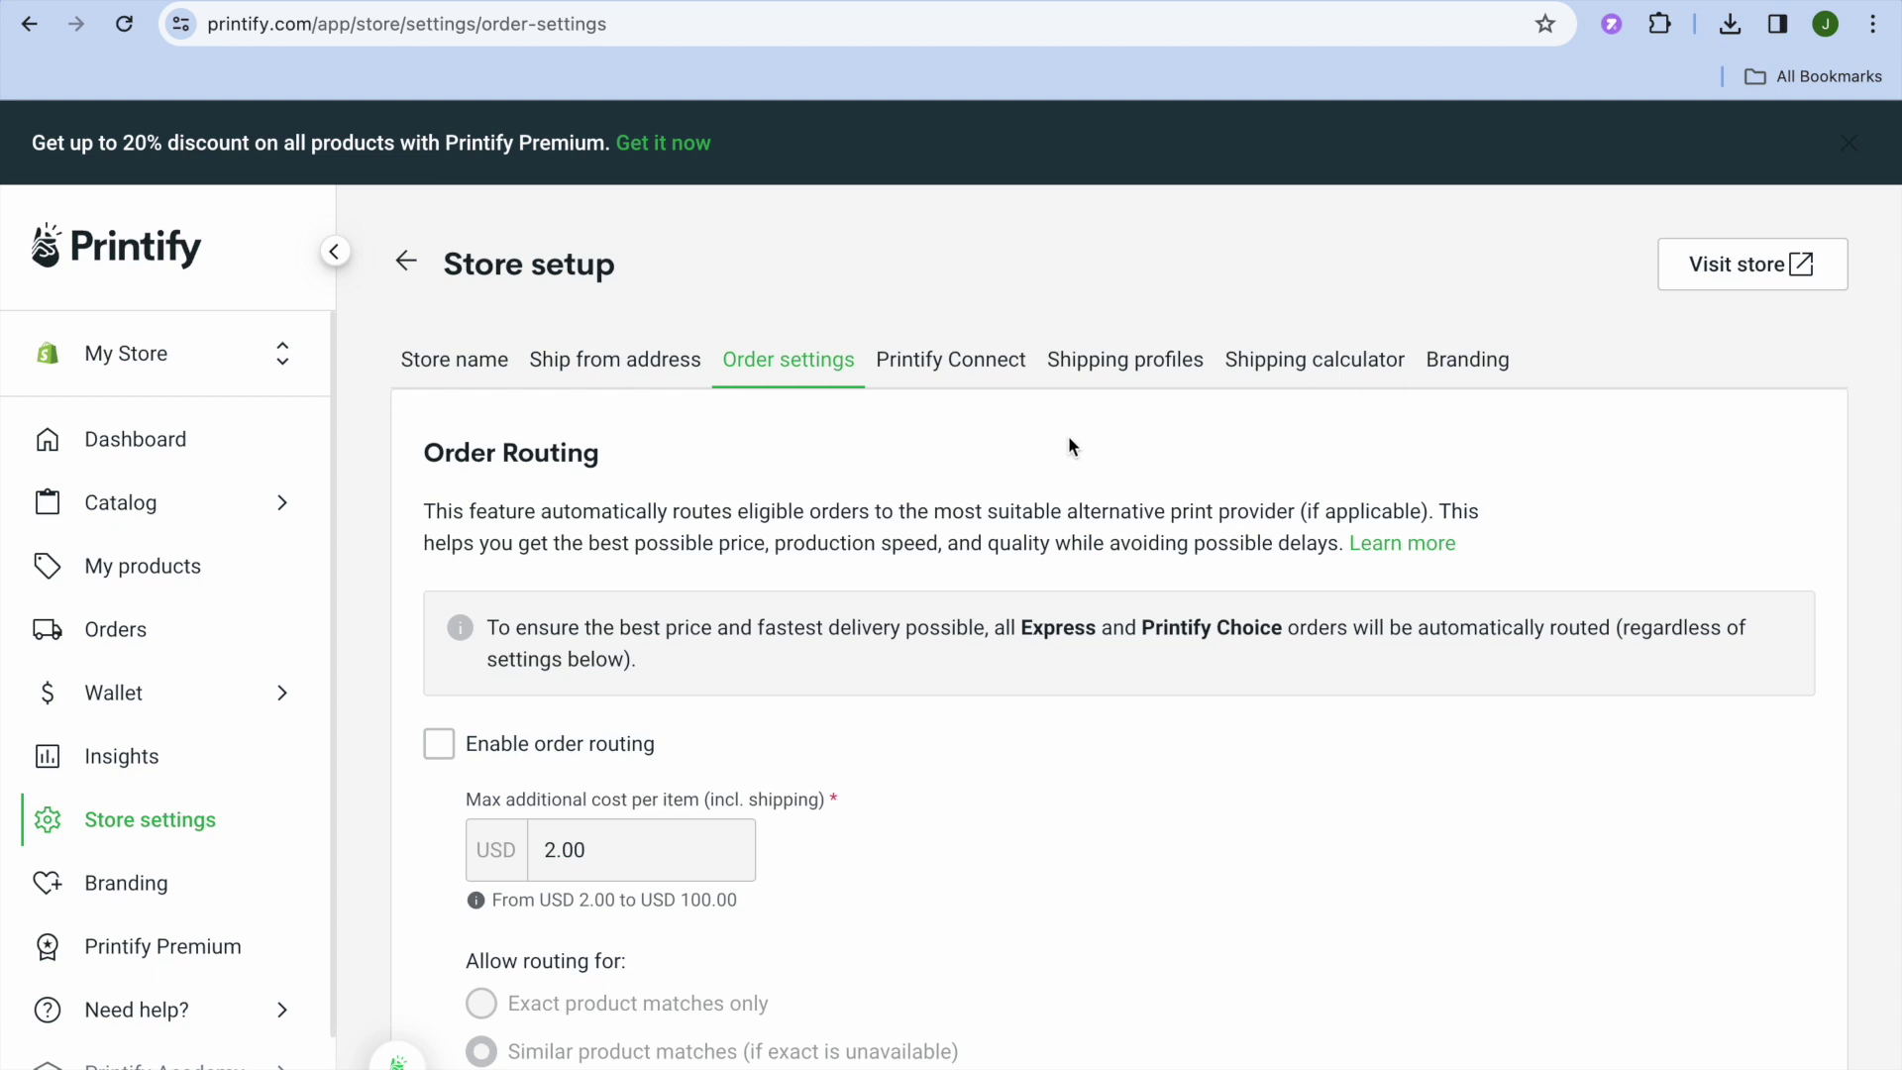
{"action": "left_click", "coordinate": [1131, 368]}
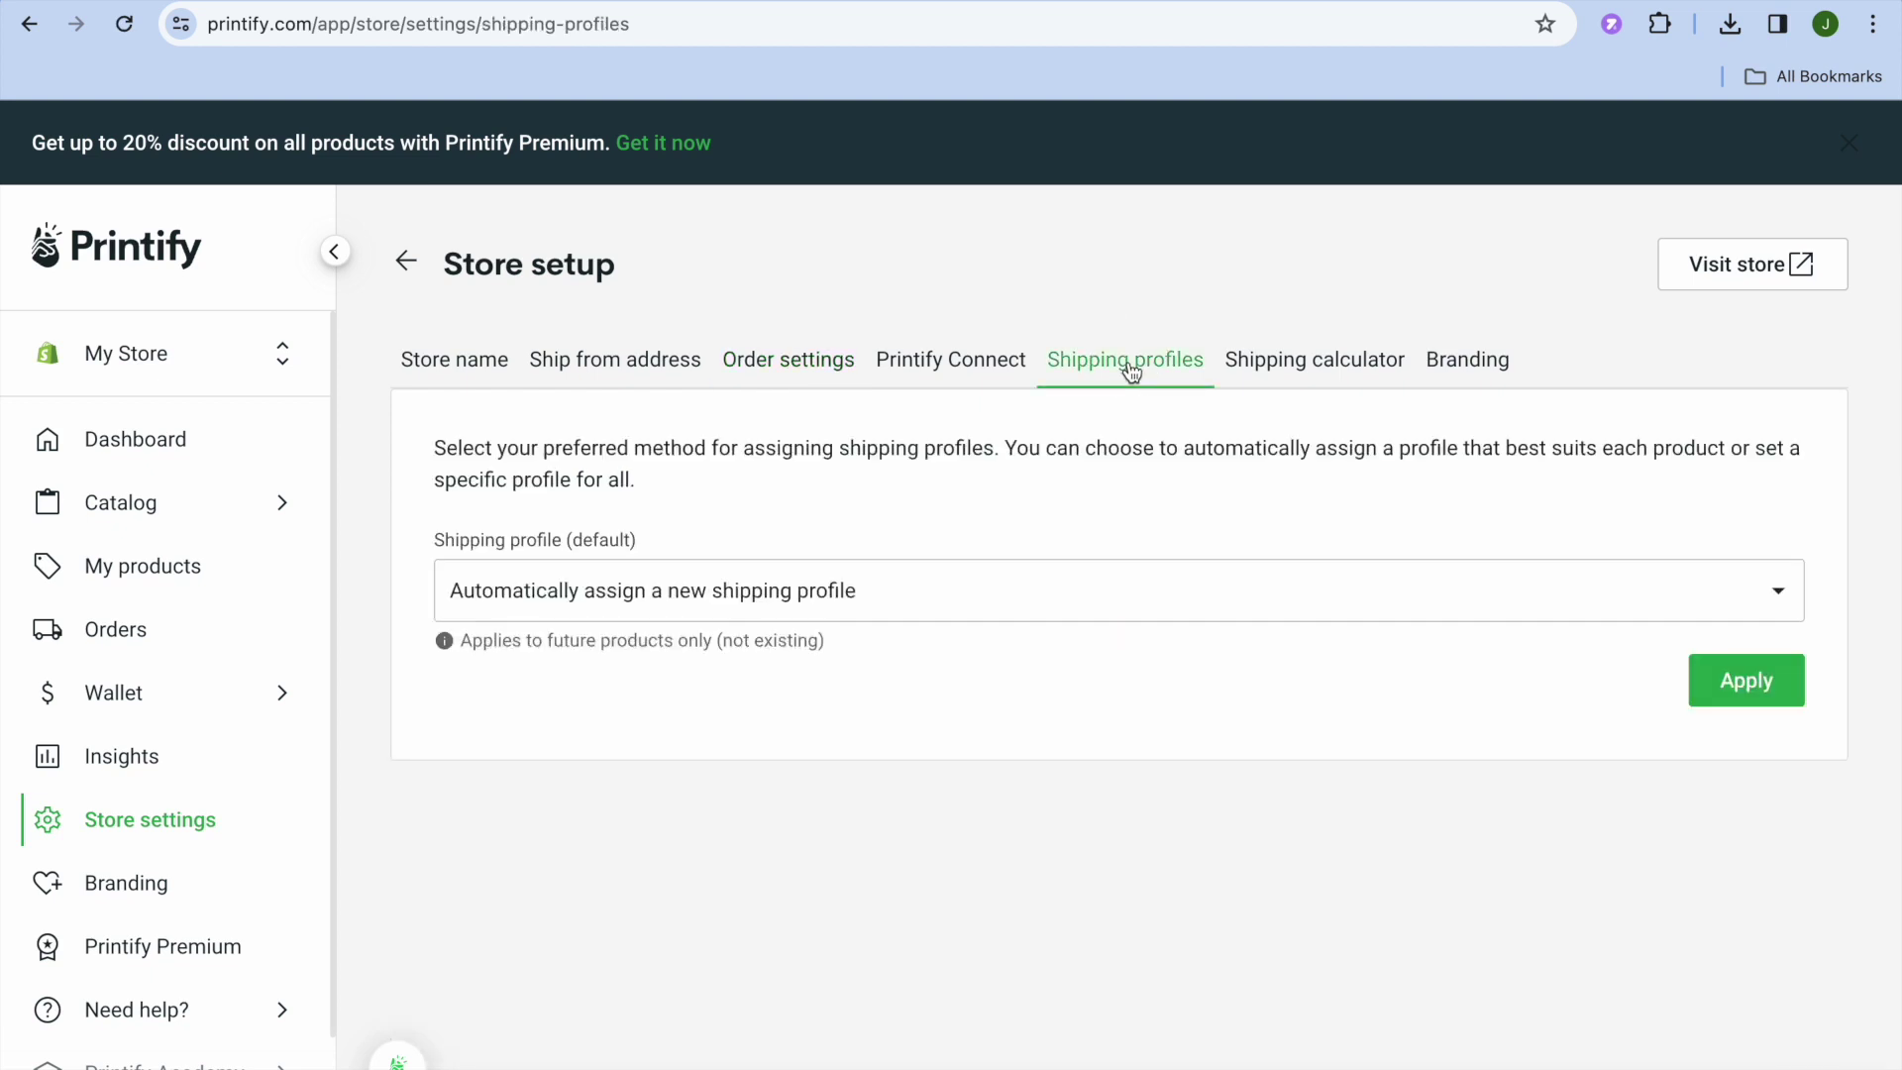
{"action": "left_click", "coordinate": [1063, 583]}
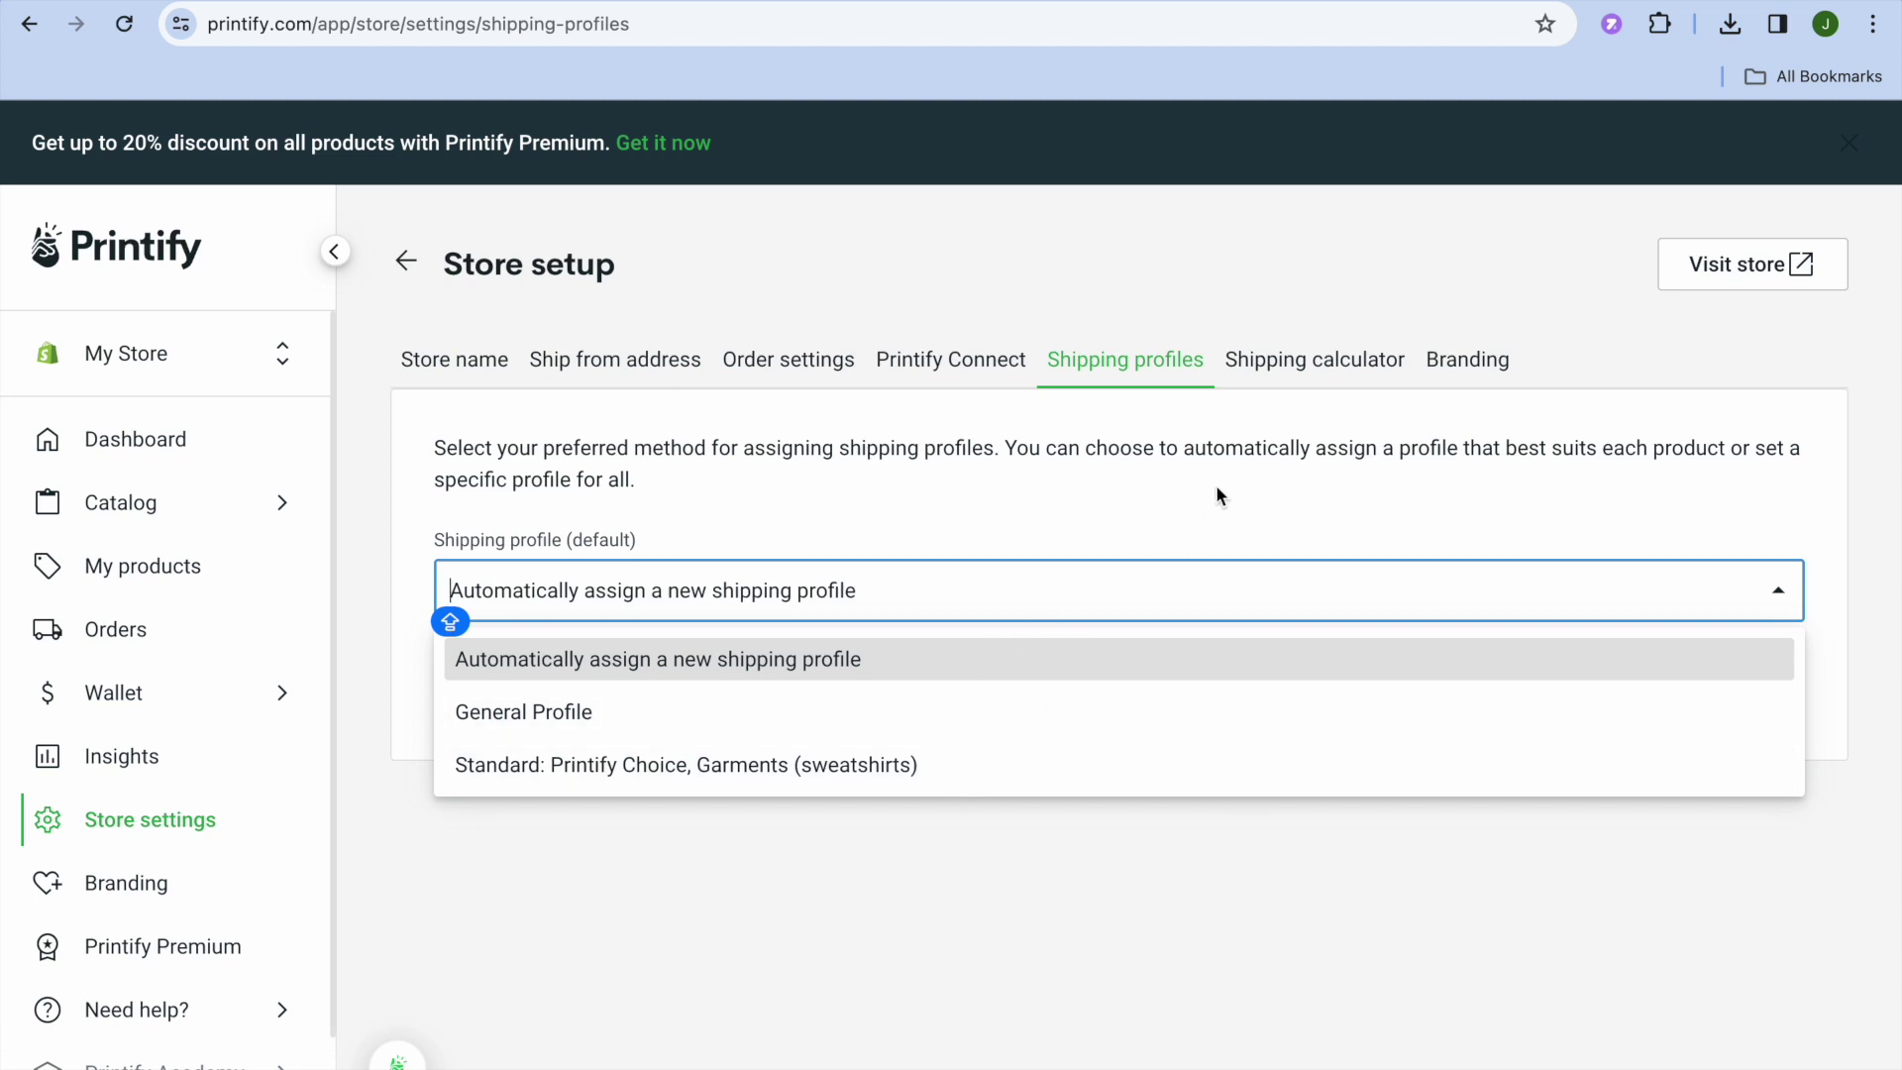
Review the shipping calculator and package insert settings, and open the Wallet's payments page
{"action": "left_click", "coordinate": [1296, 365]}
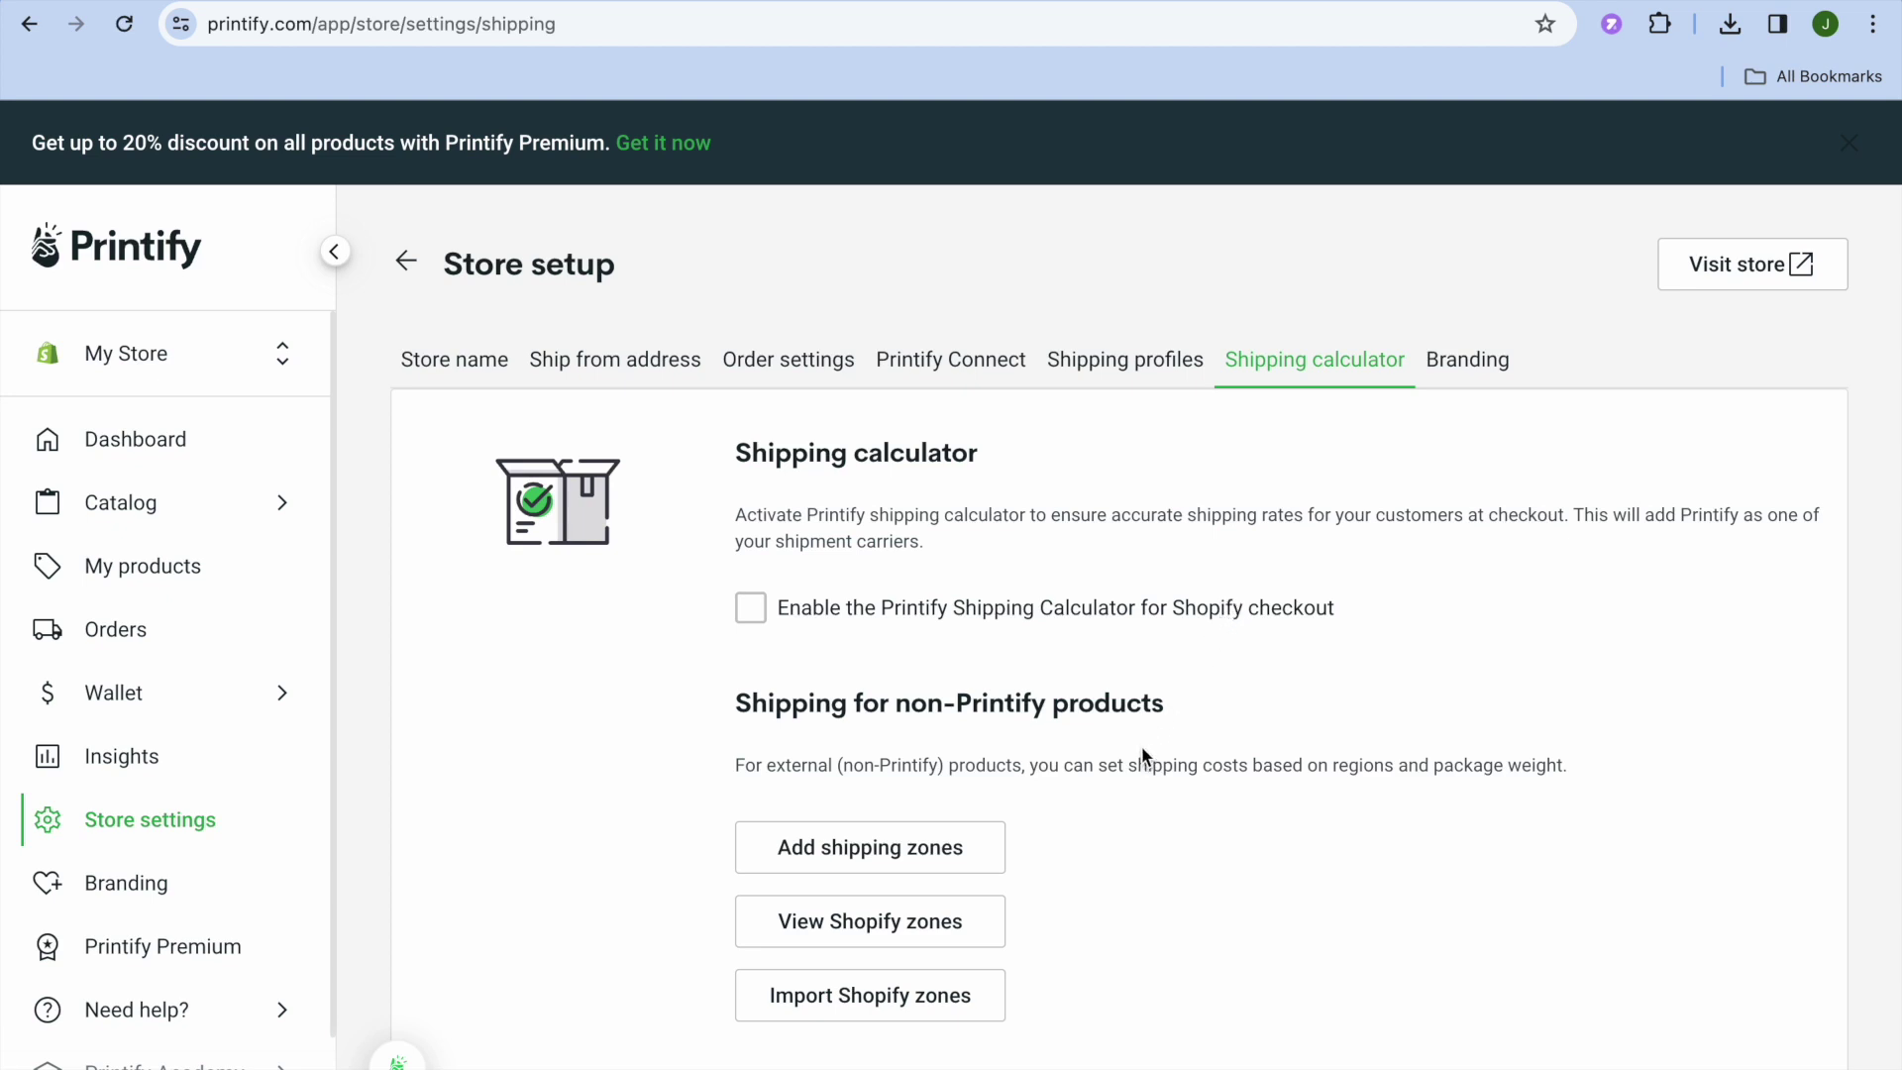
{"action": "scroll", "coordinate": [1141, 748], "scroll_direction": "down", "scroll_amount": 1}
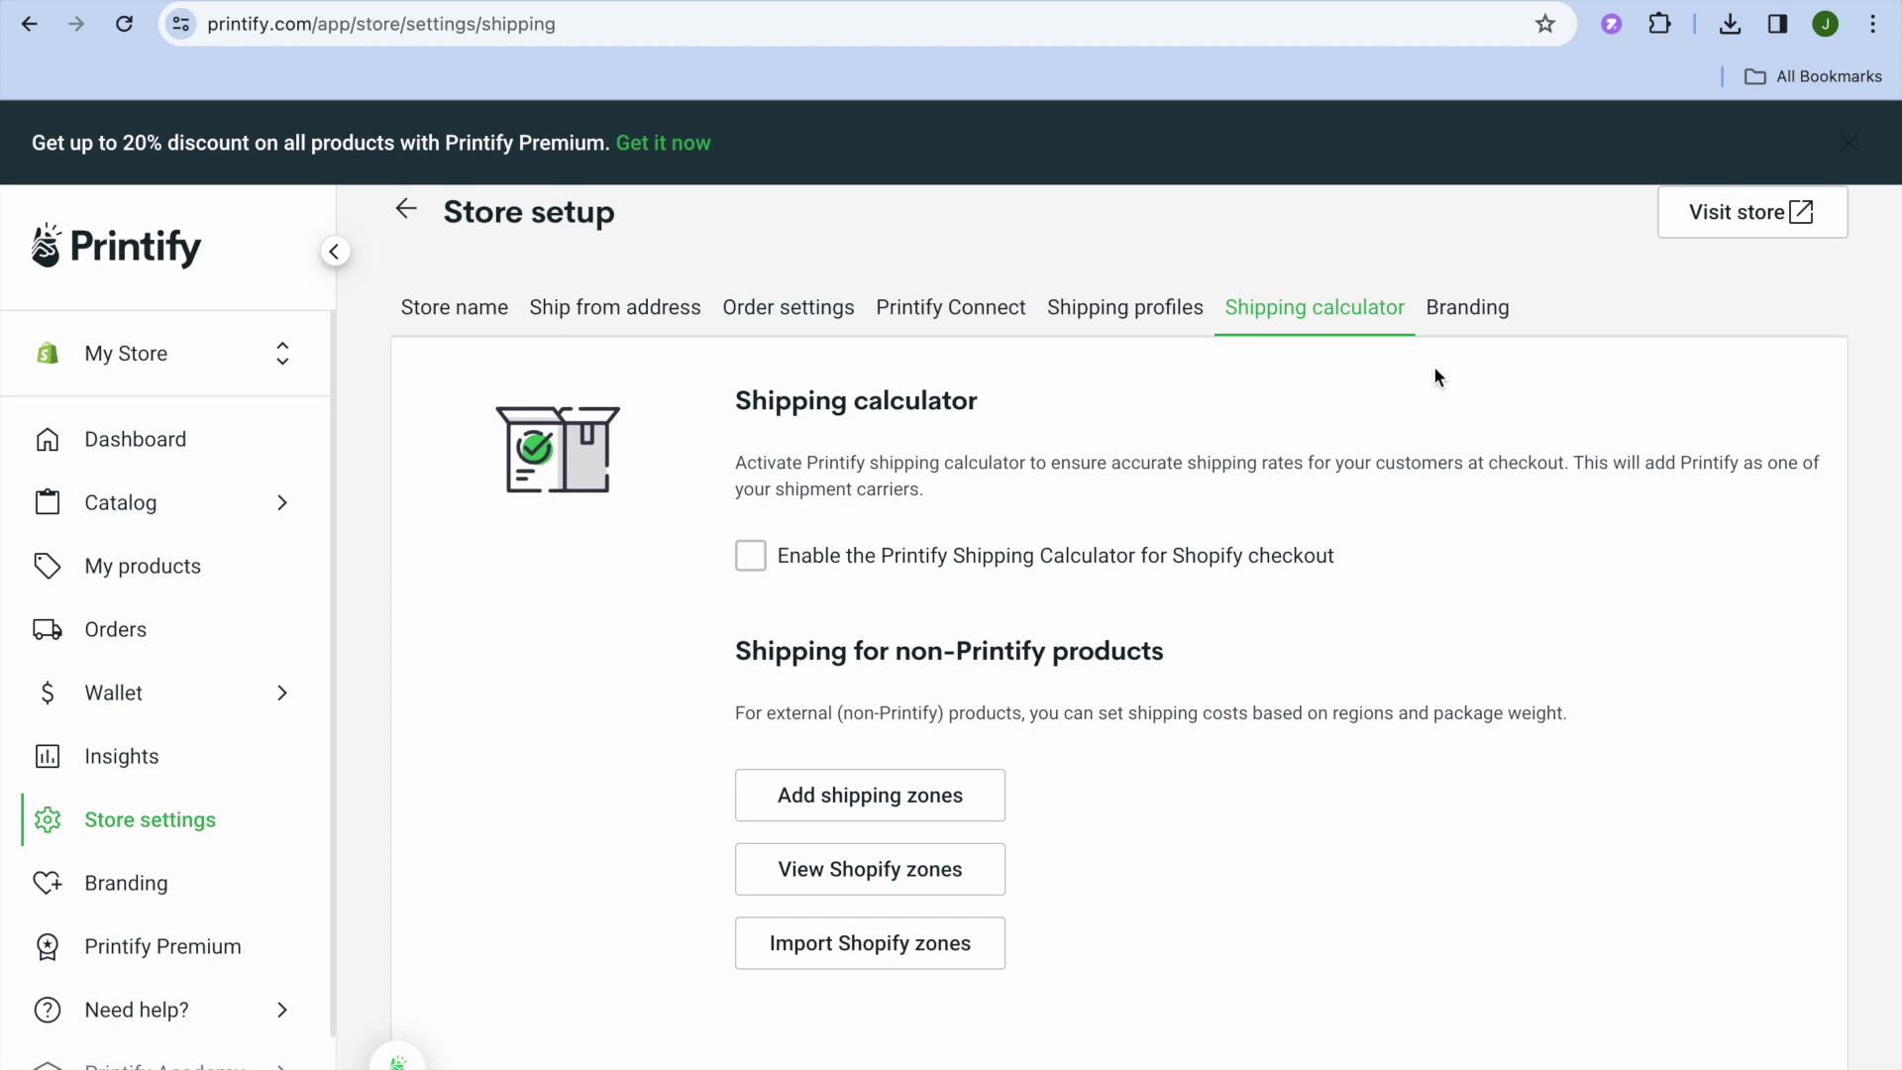
{"action": "left_click", "coordinate": [1470, 307]}
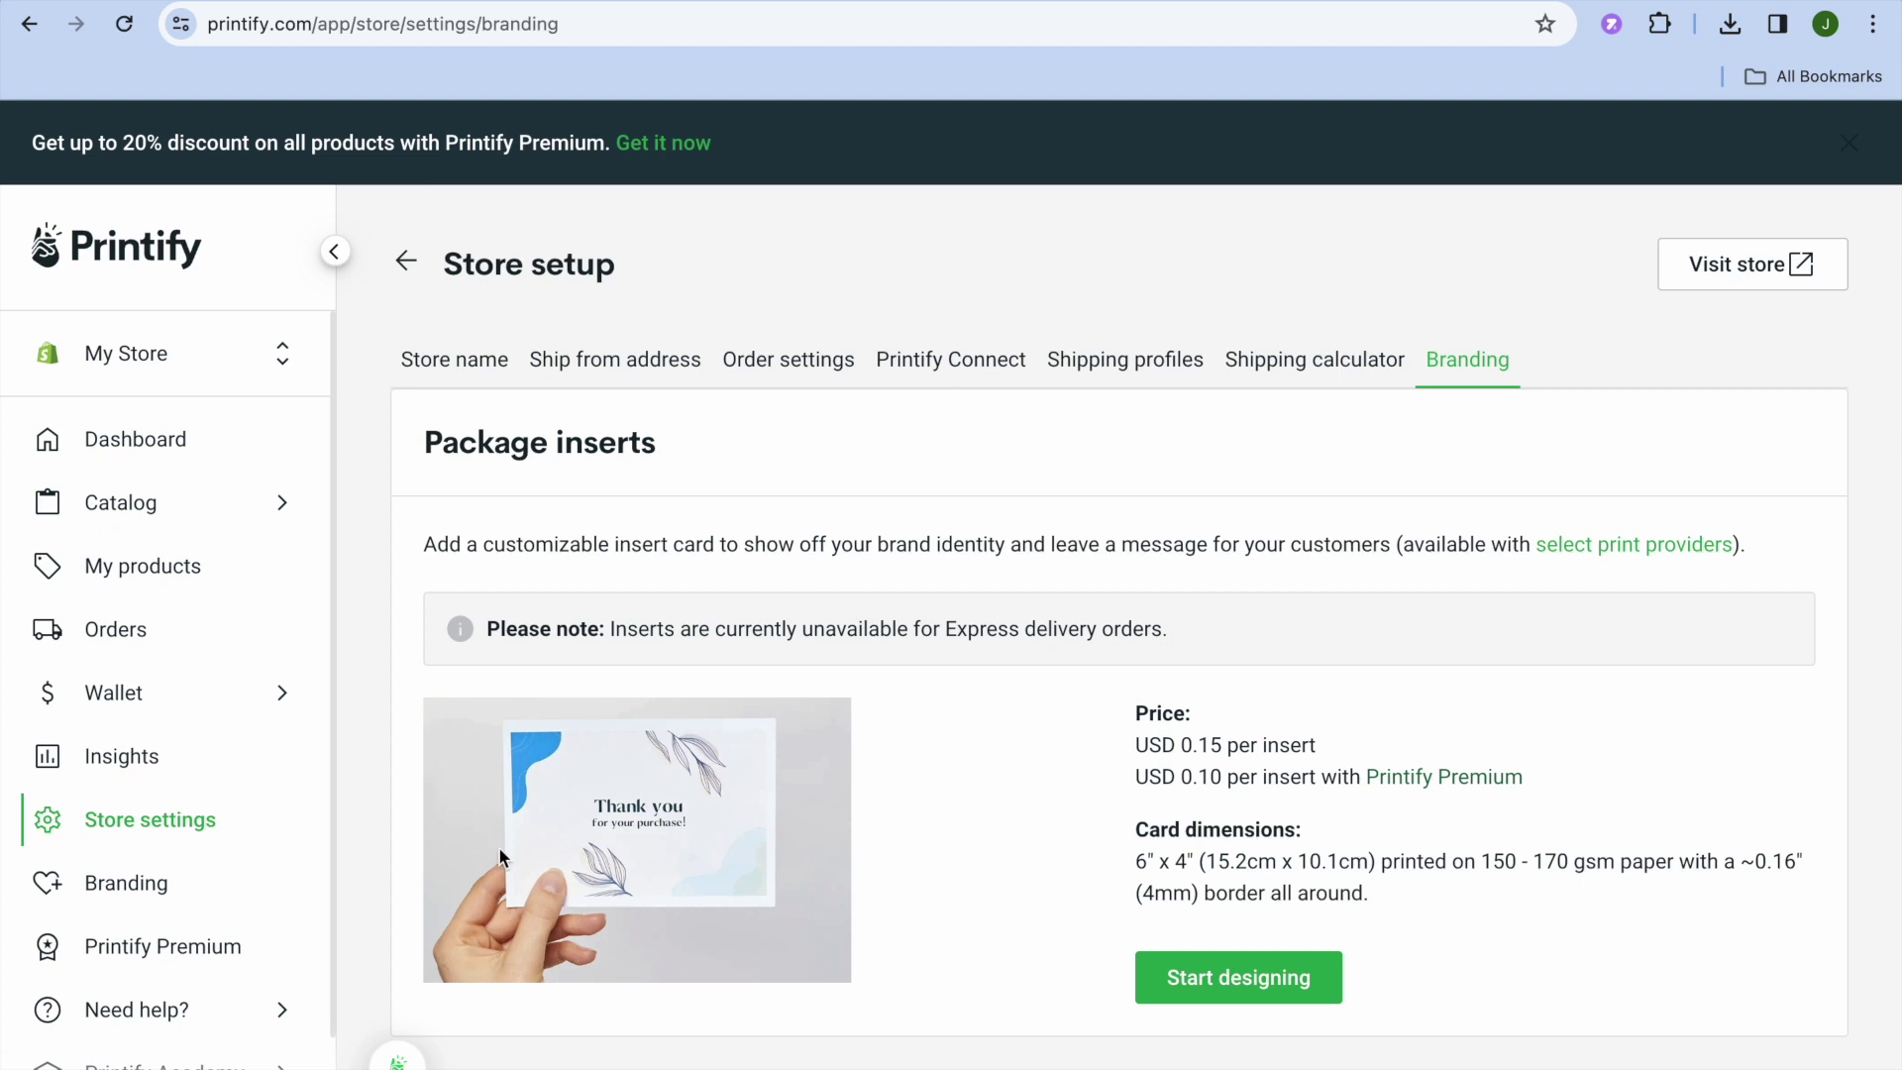
{"action": "mouse_move", "coordinate": [165, 712]}
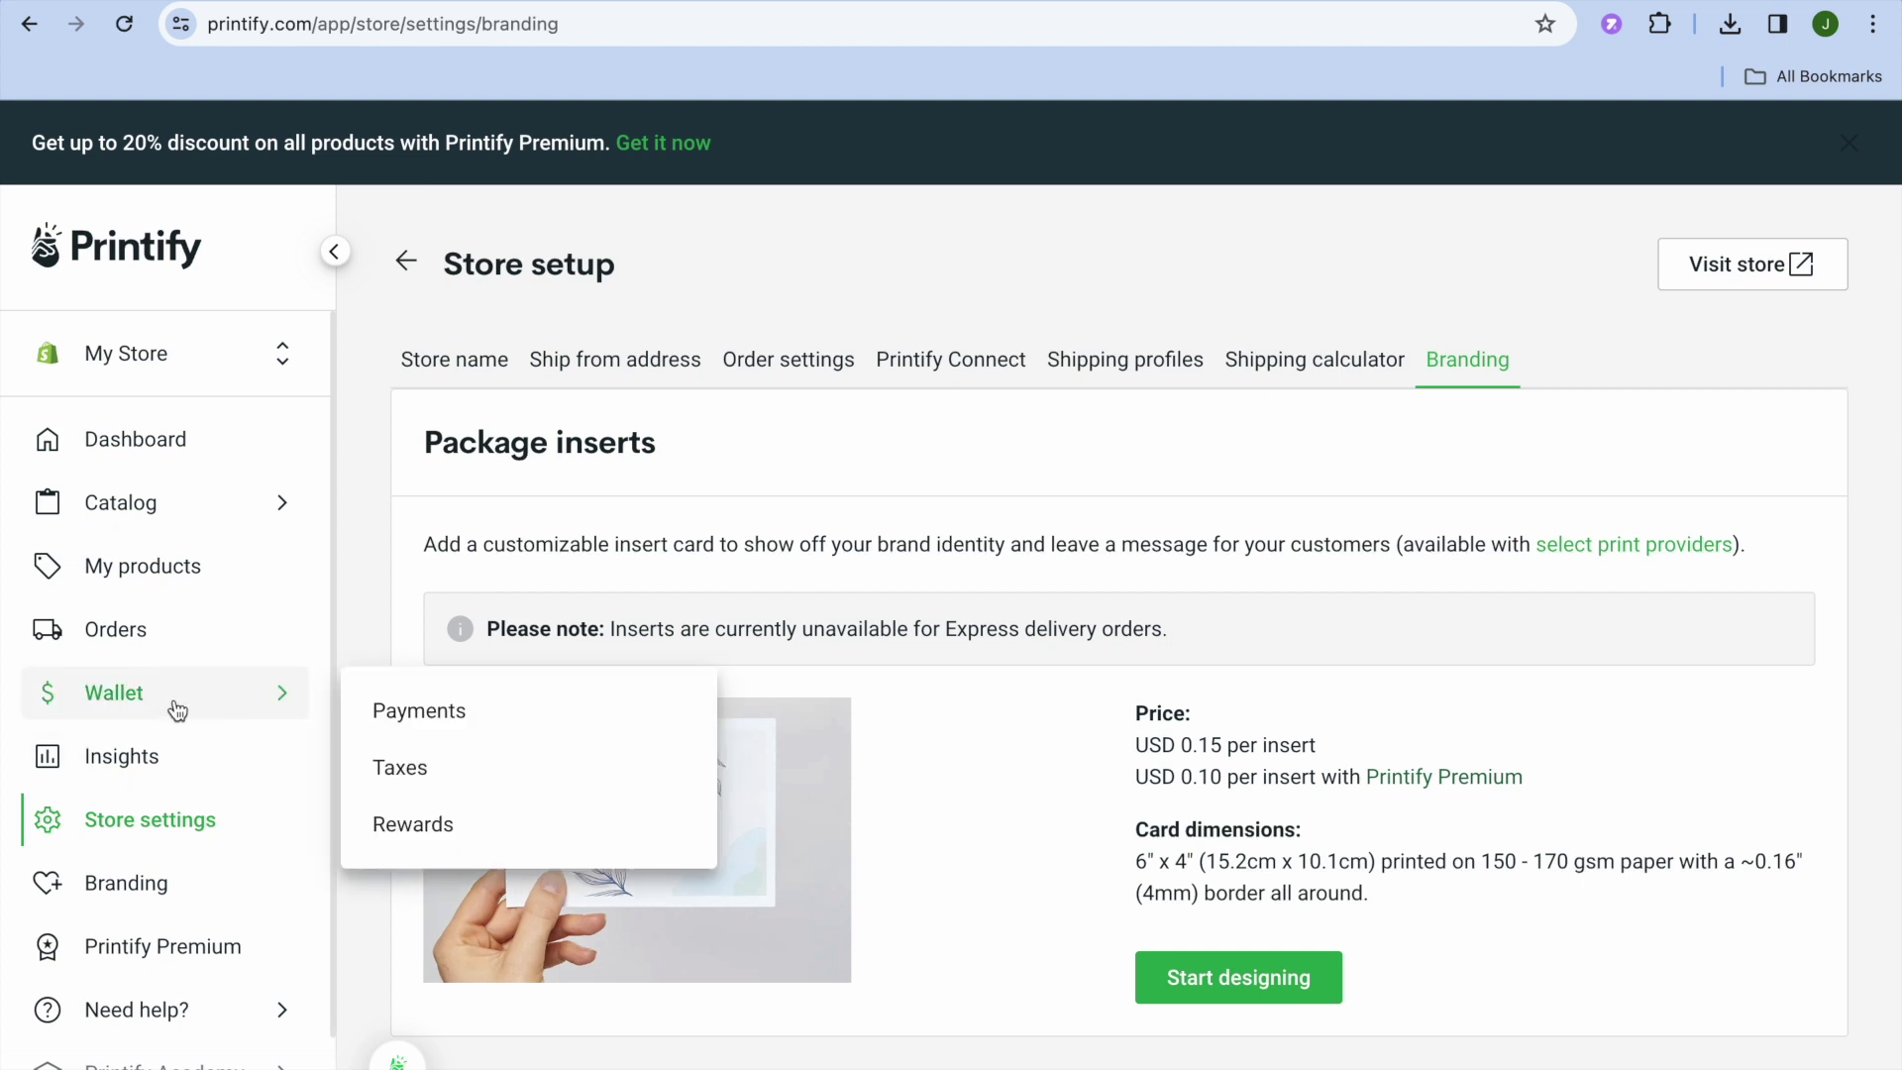
{"action": "left_click", "coordinate": [451, 726]}
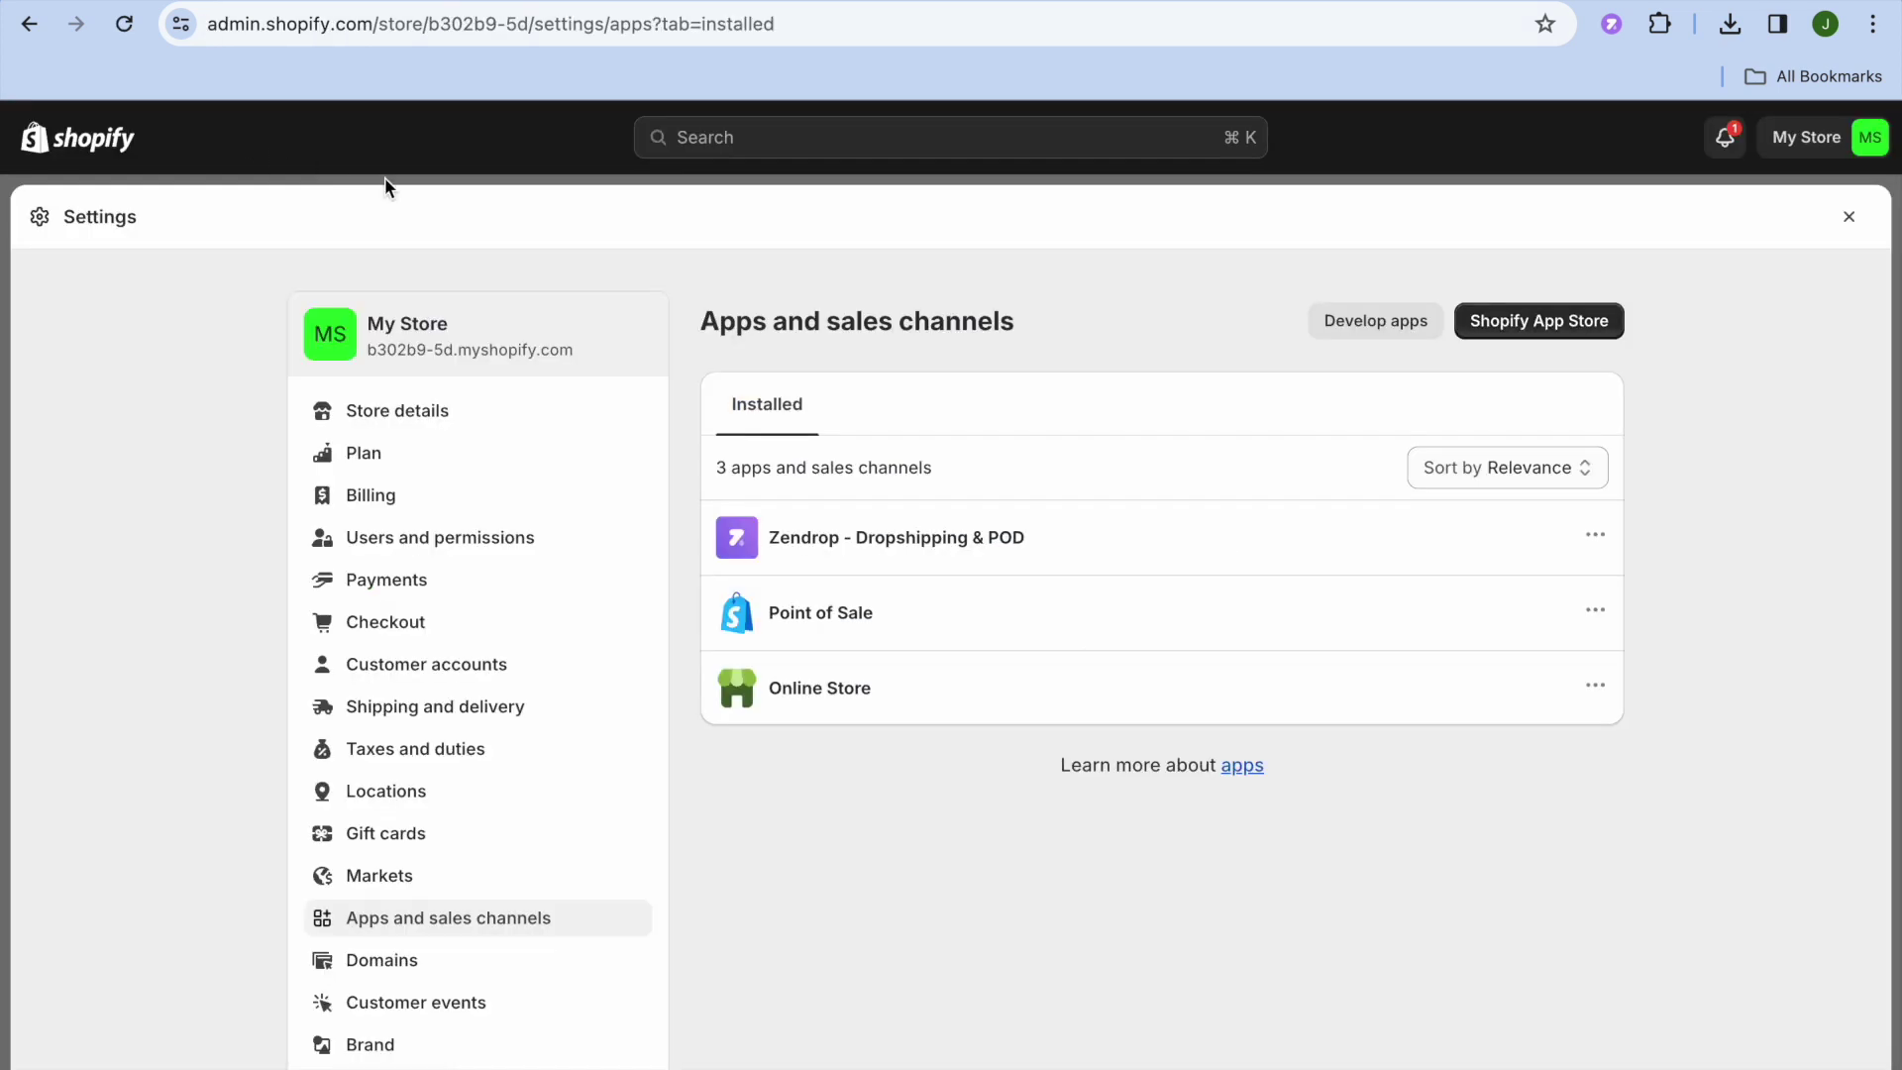
Switch to the Shopify admin, leave the settings, and preview the Unisex Heavy Blend Crewneck Sweatshirt from the product list
{"action": "left_click", "coordinate": [1848, 216]}
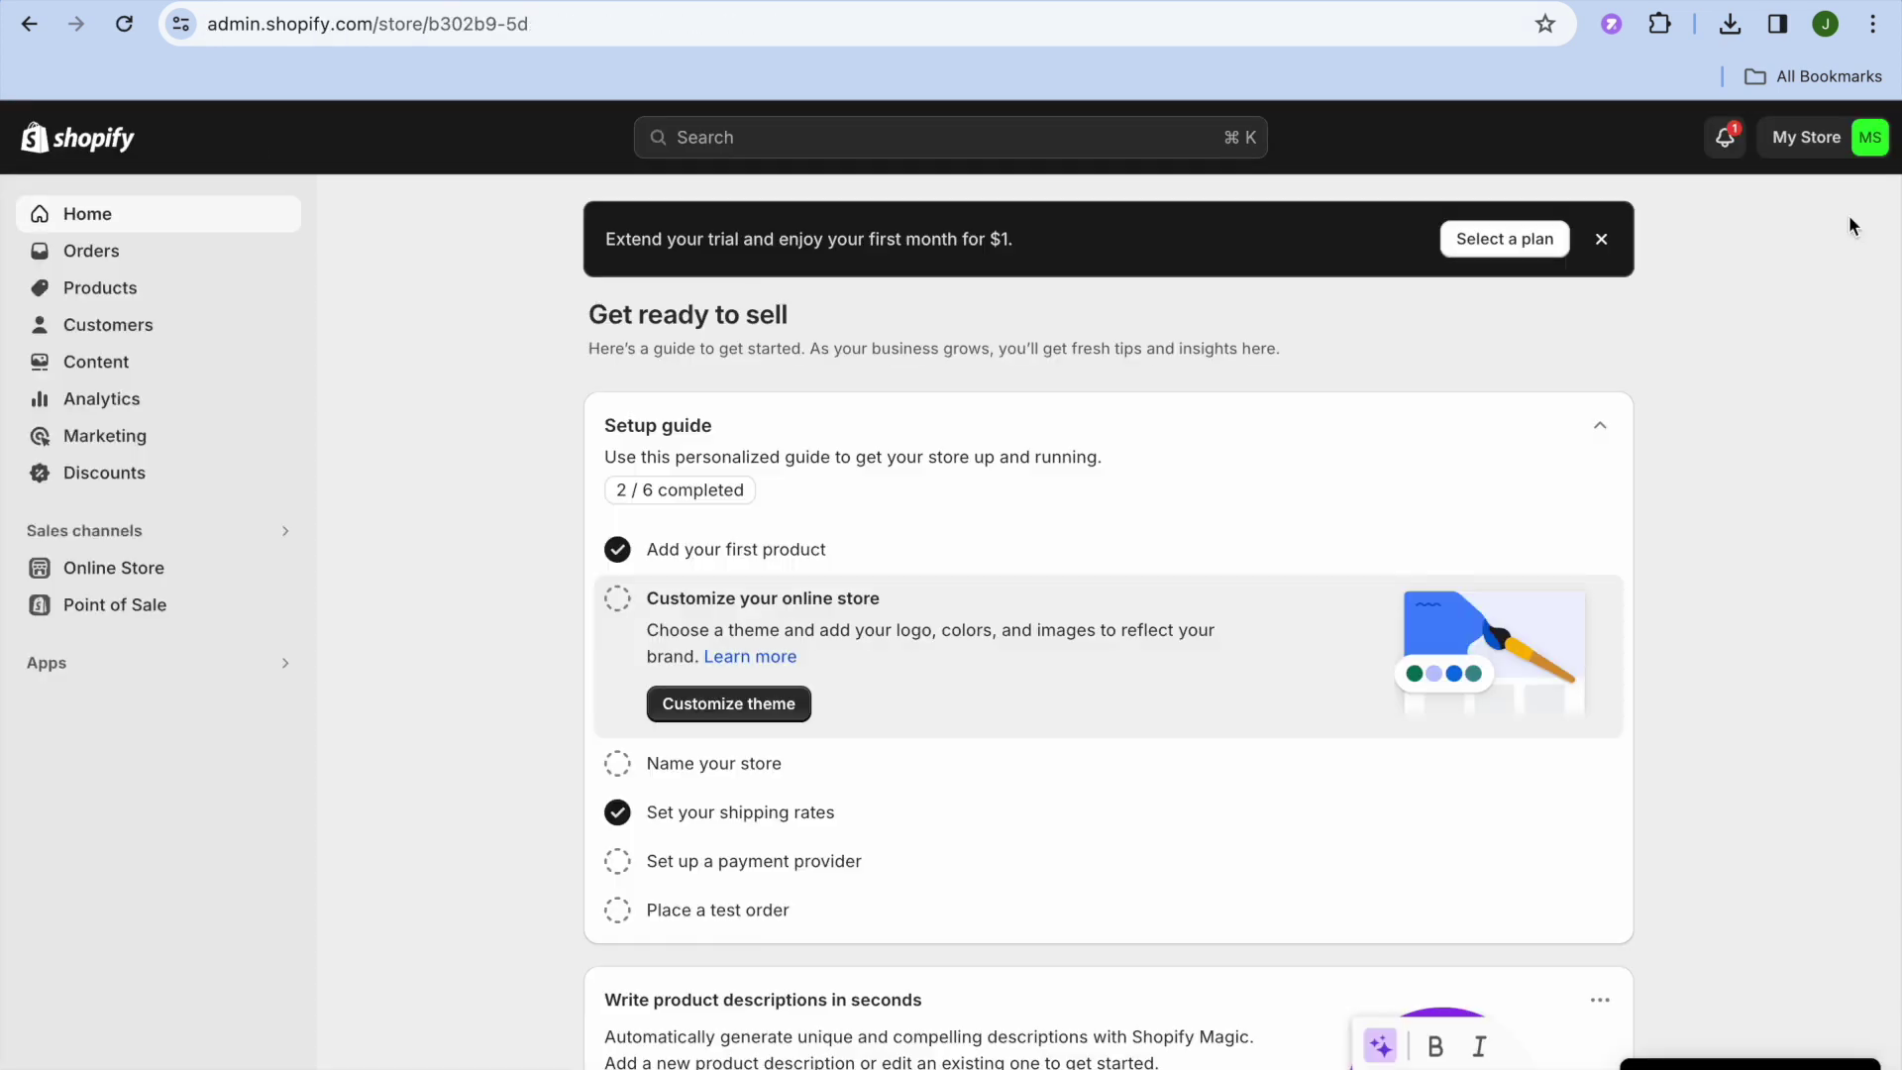
{"action": "left_click", "coordinate": [140, 296]}
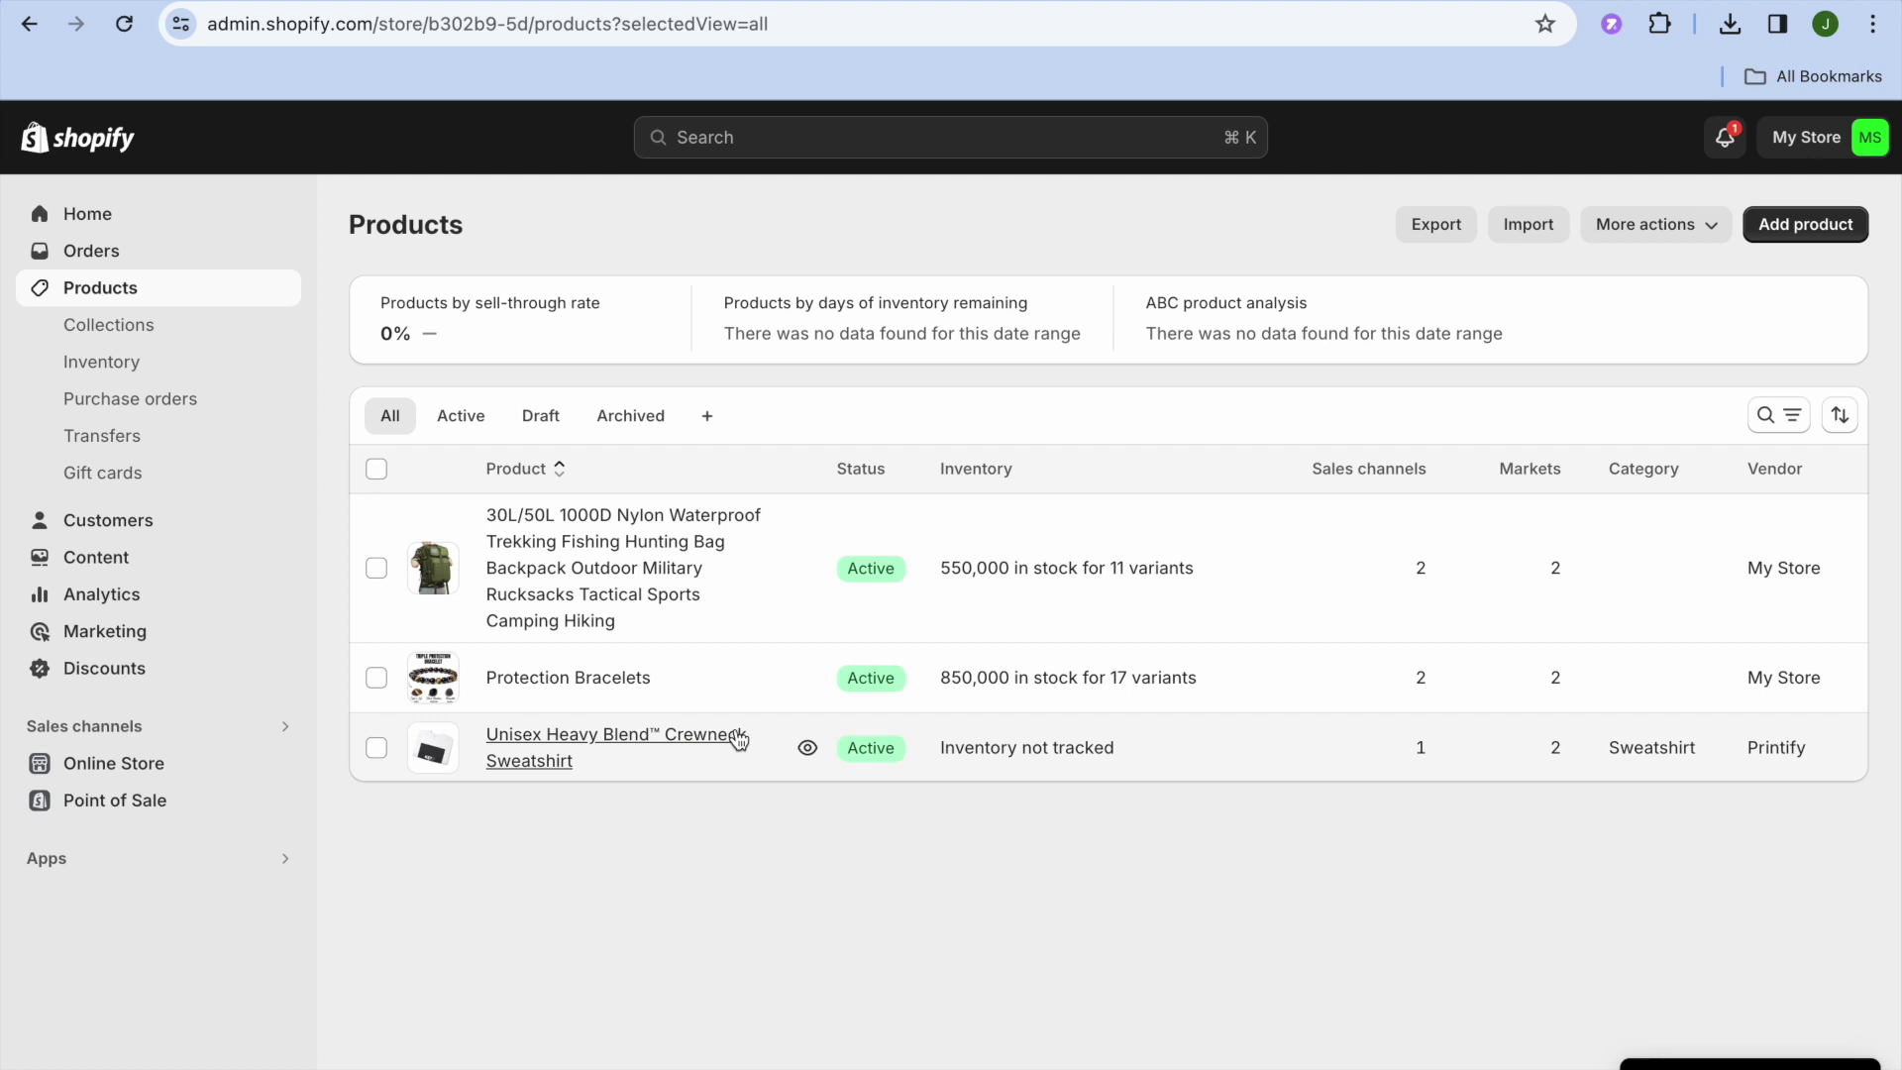
{"action": "left_click", "coordinate": [807, 748]}
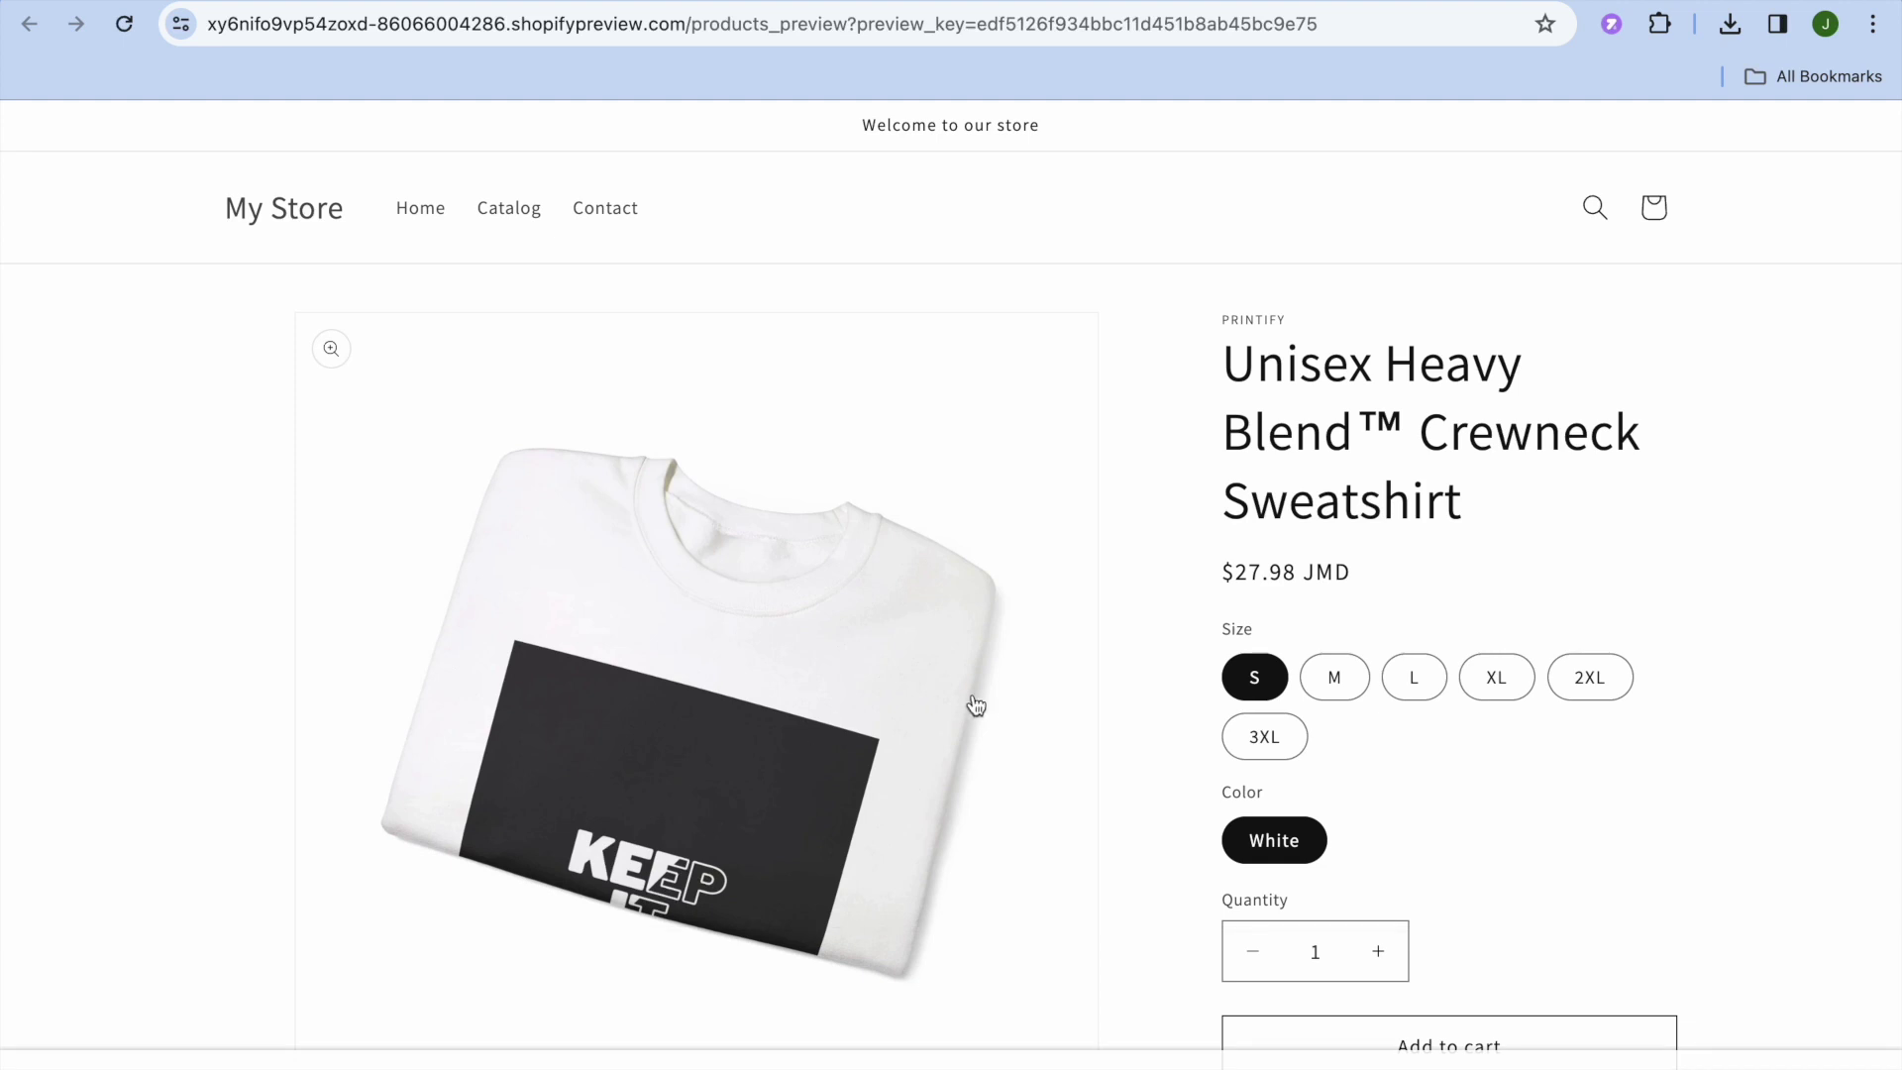
Examine the sweatshirt's storefront preview, including the enlarged front mockup, the remaining product images and the description
{"action": "scroll", "coordinate": [983, 710], "scroll_direction": "down", "scroll_amount": 6}
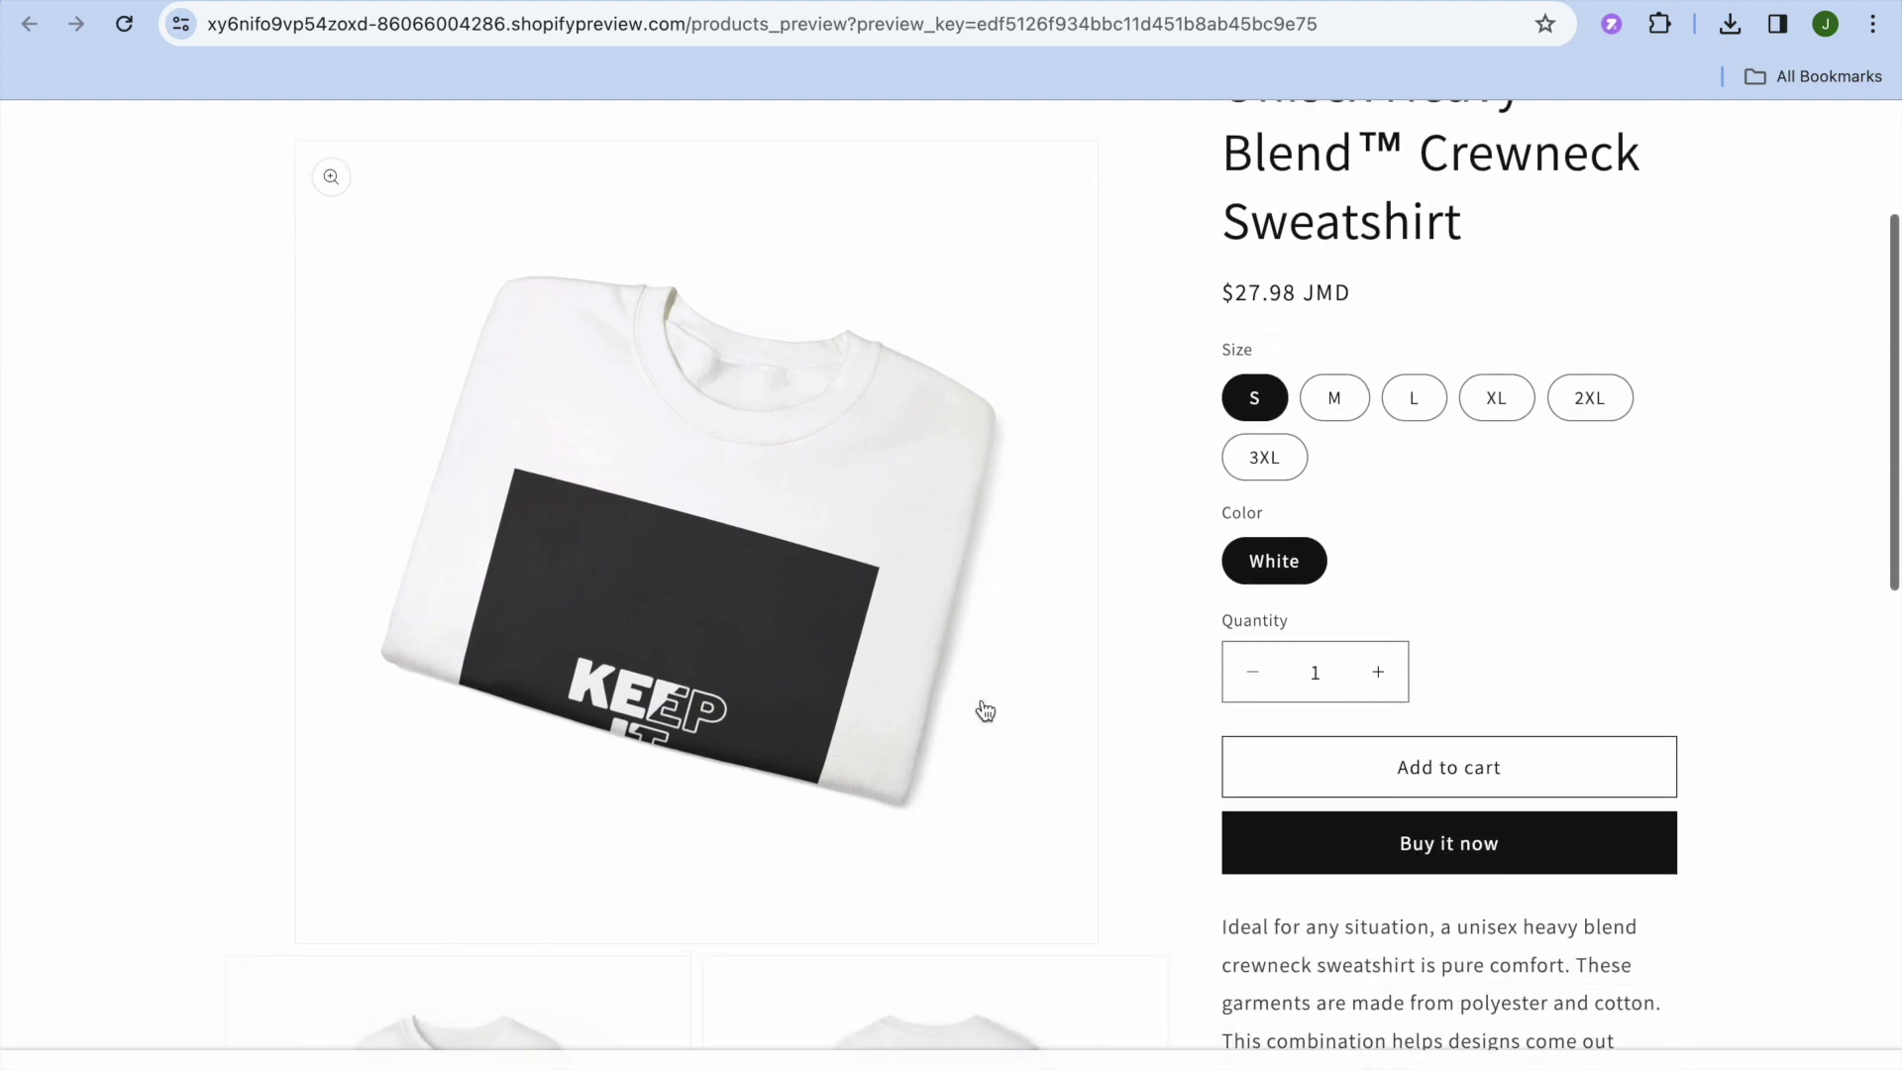
{"action": "scroll", "coordinate": [983, 710], "scroll_direction": "down", "scroll_amount": 6}
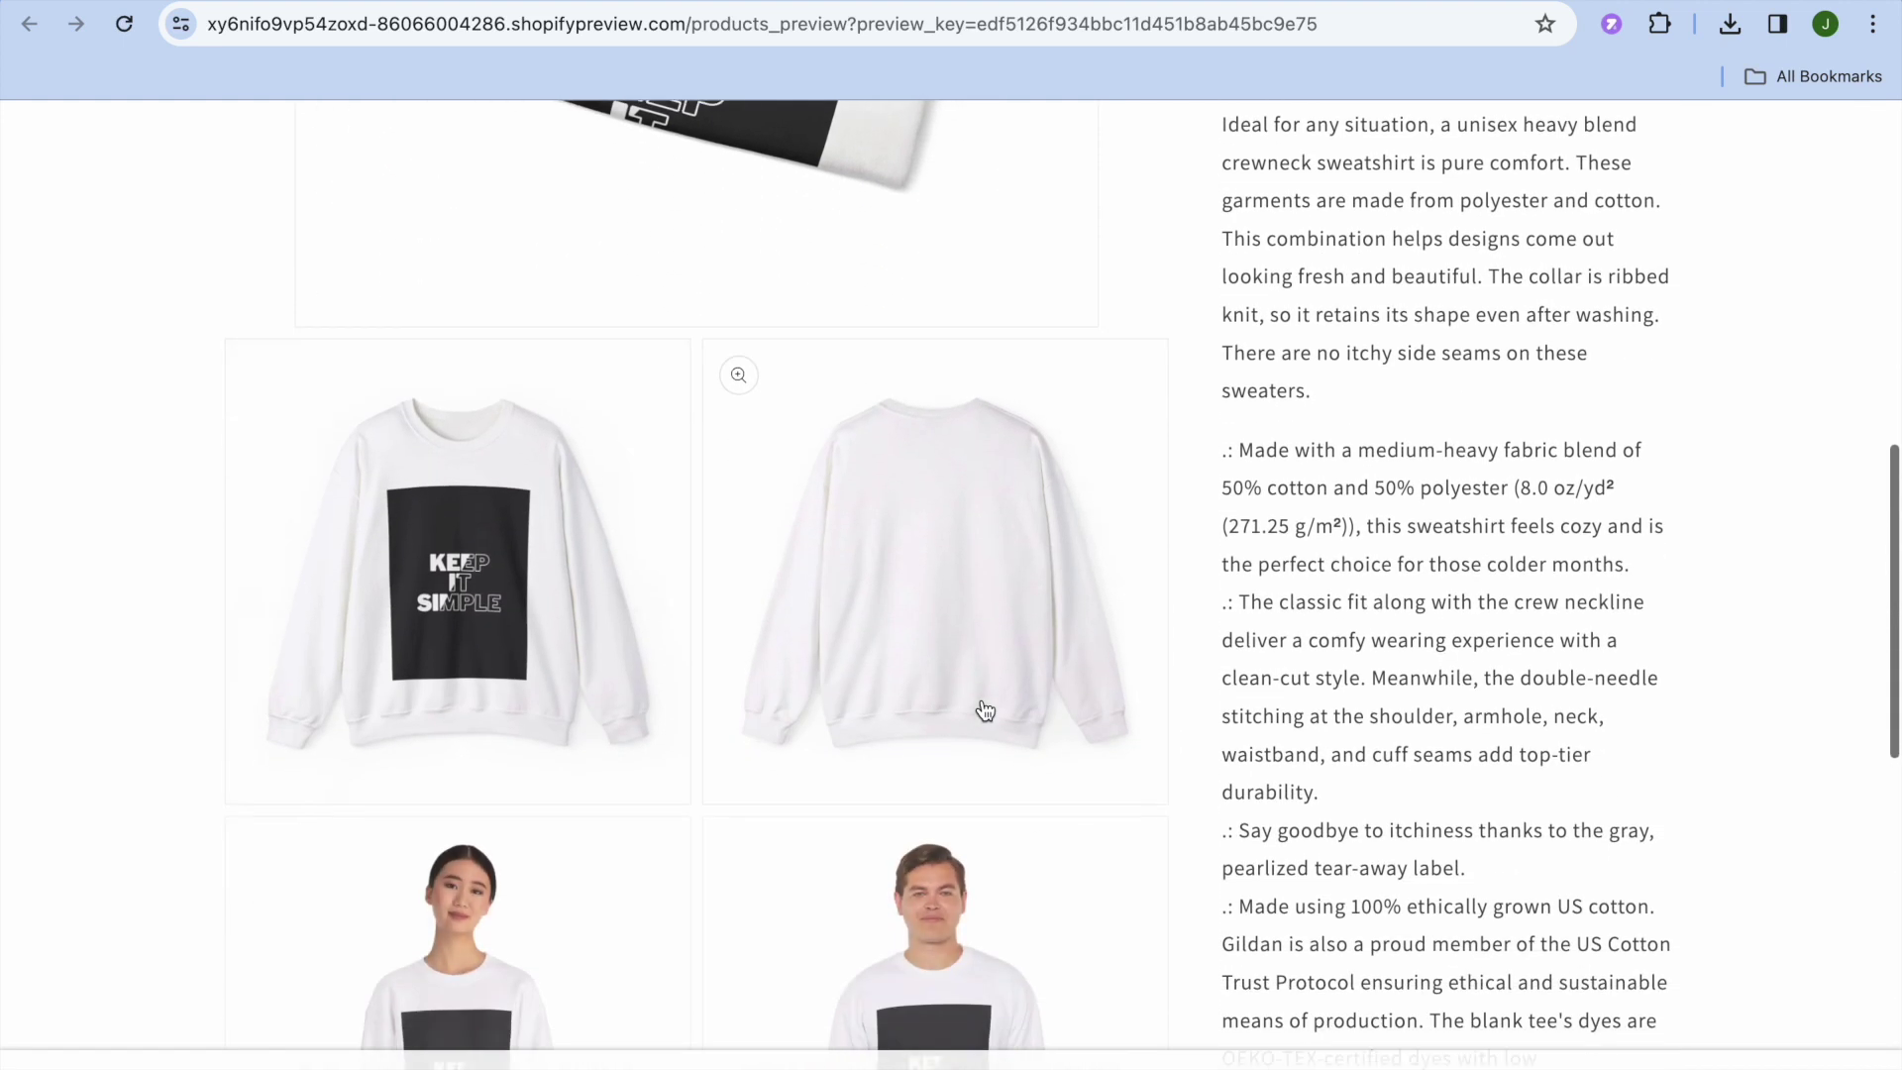
{"action": "left_click", "coordinate": [563, 558]}
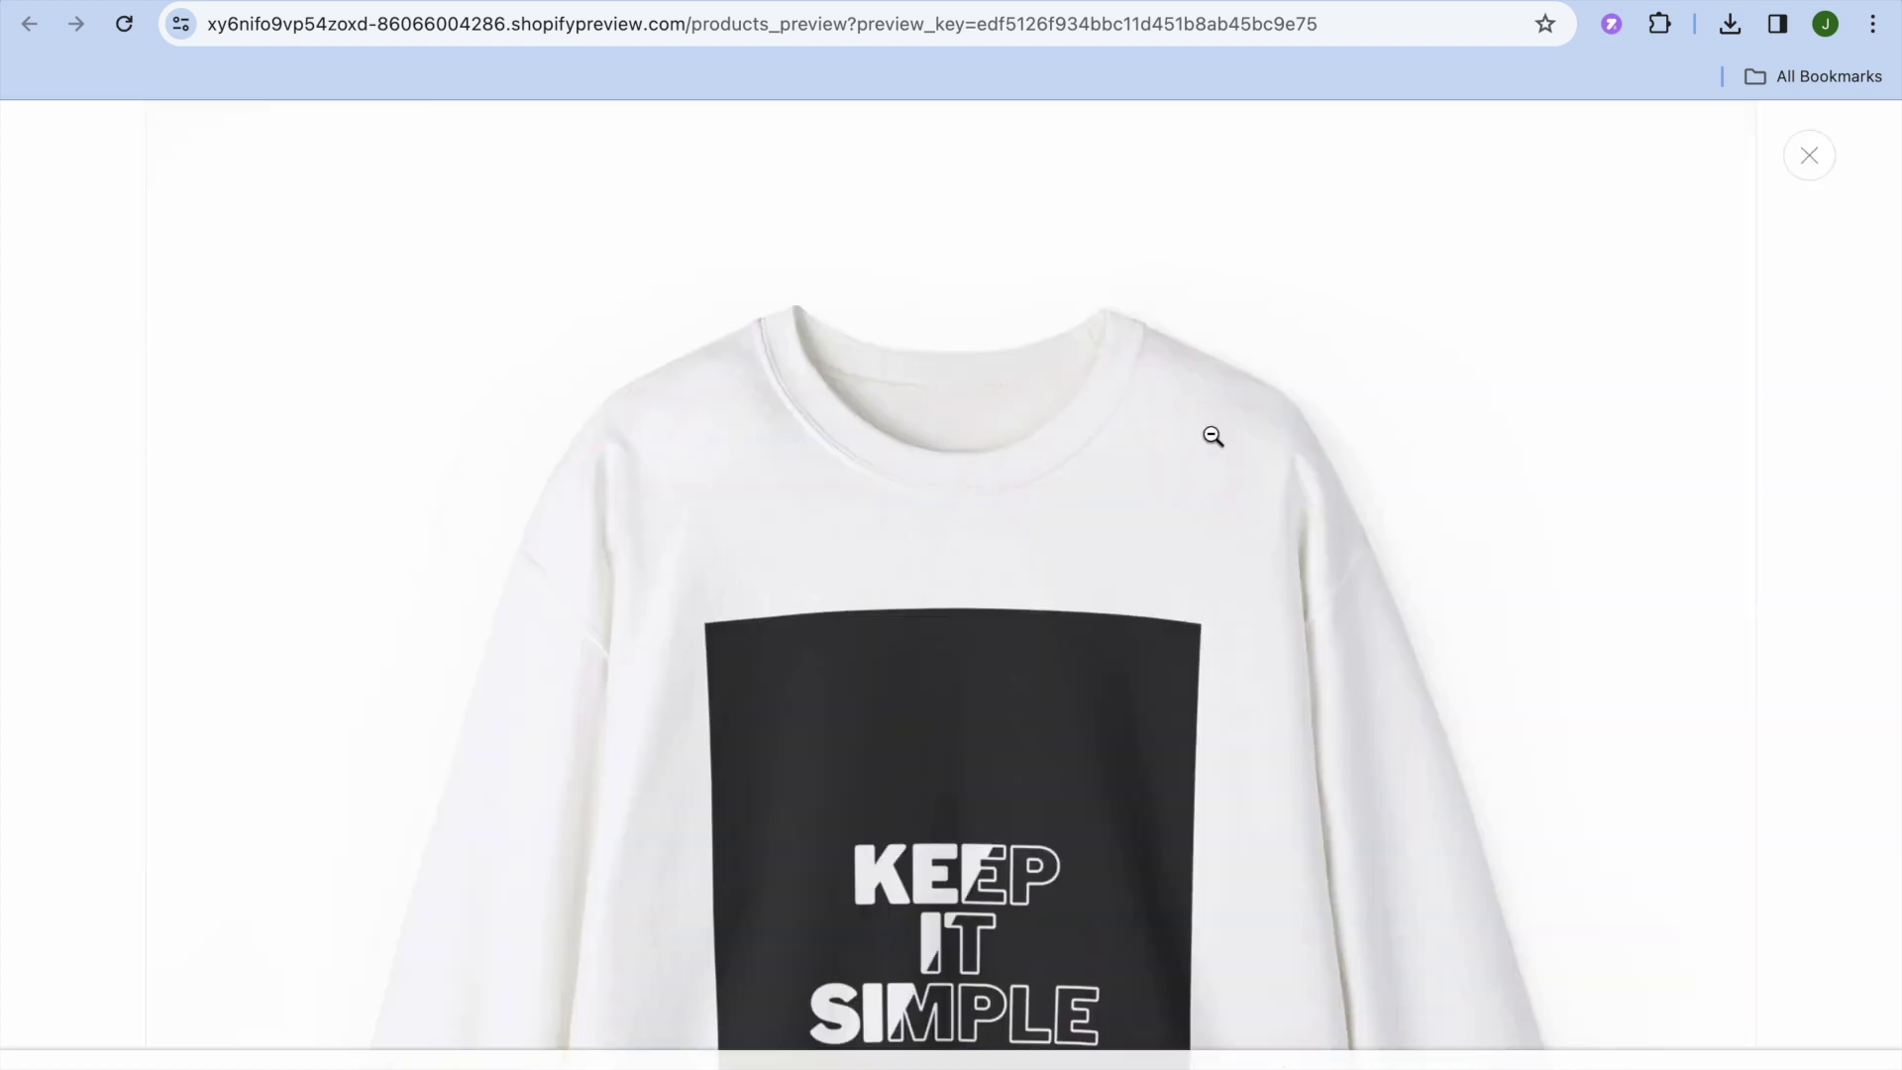
{"action": "left_click", "coordinate": [1811, 157]}
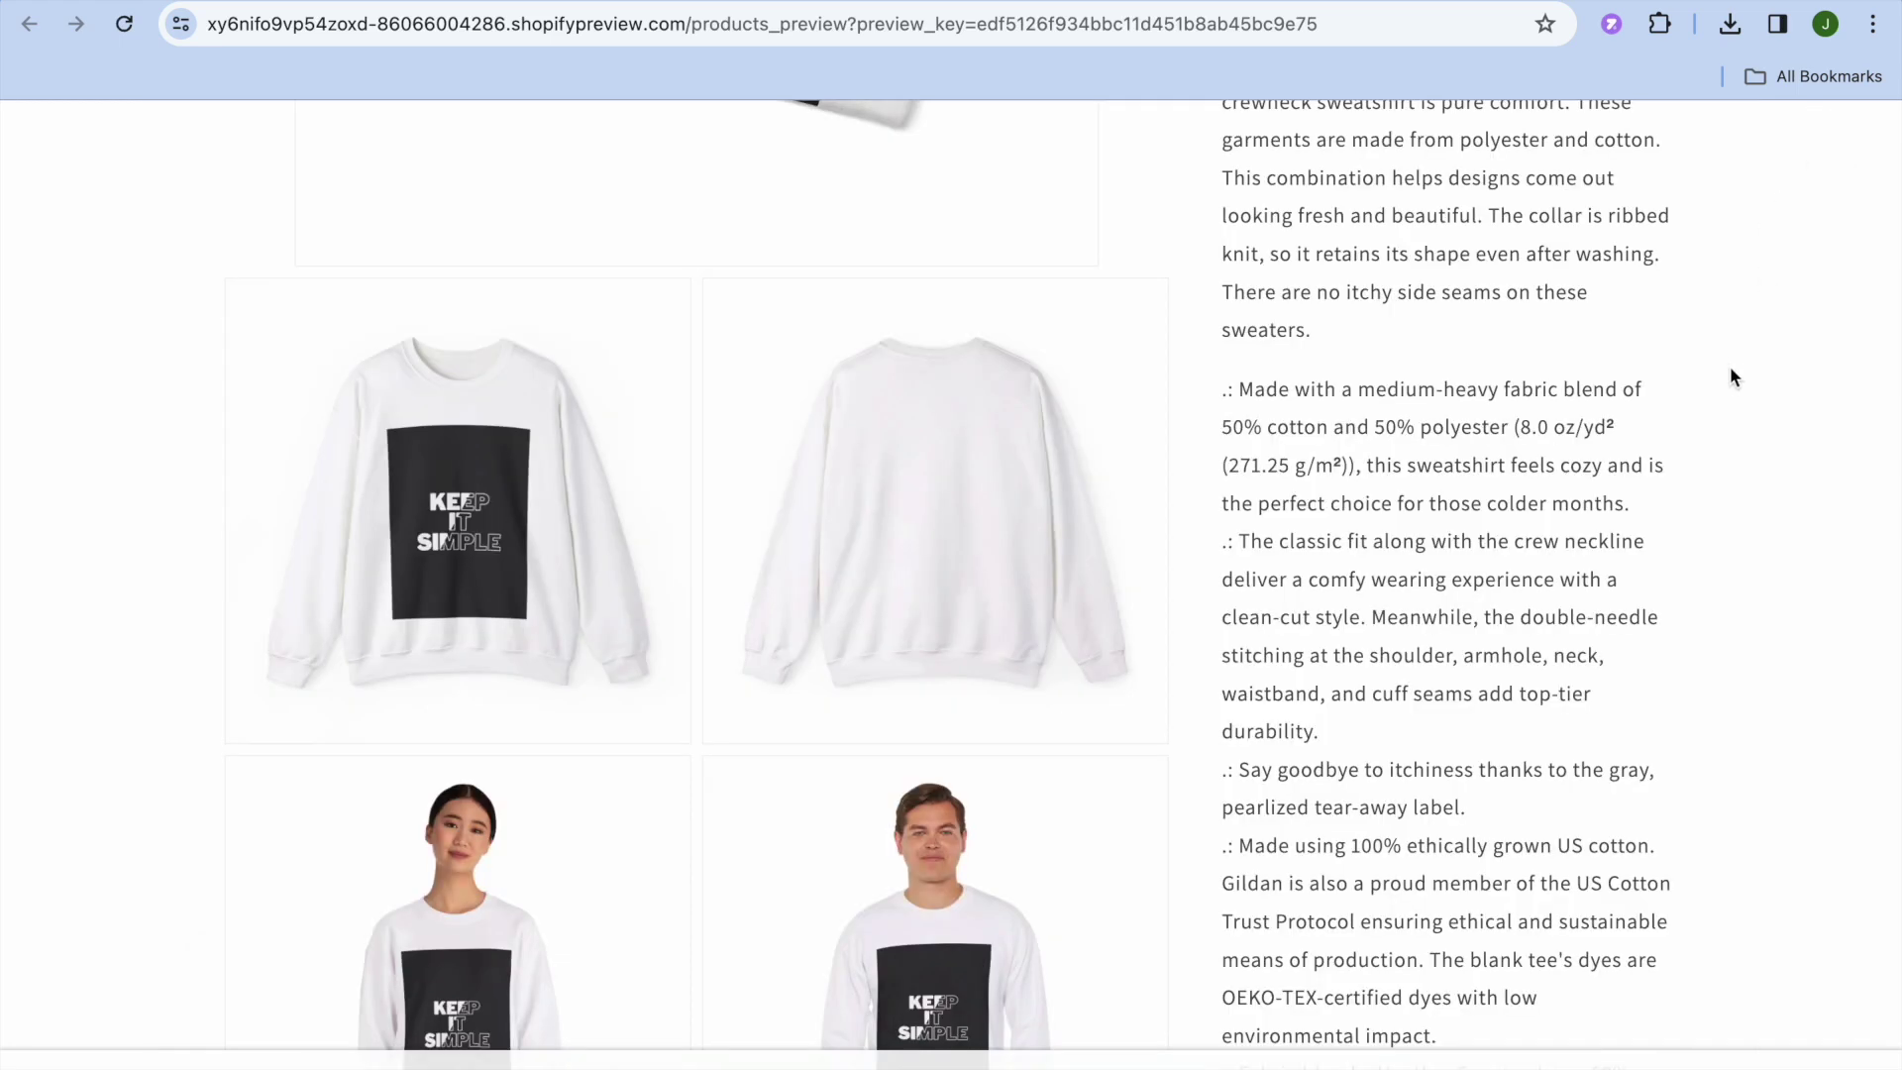
{"action": "scroll", "coordinate": [1740, 393], "scroll_direction": "down", "scroll_amount": 6}
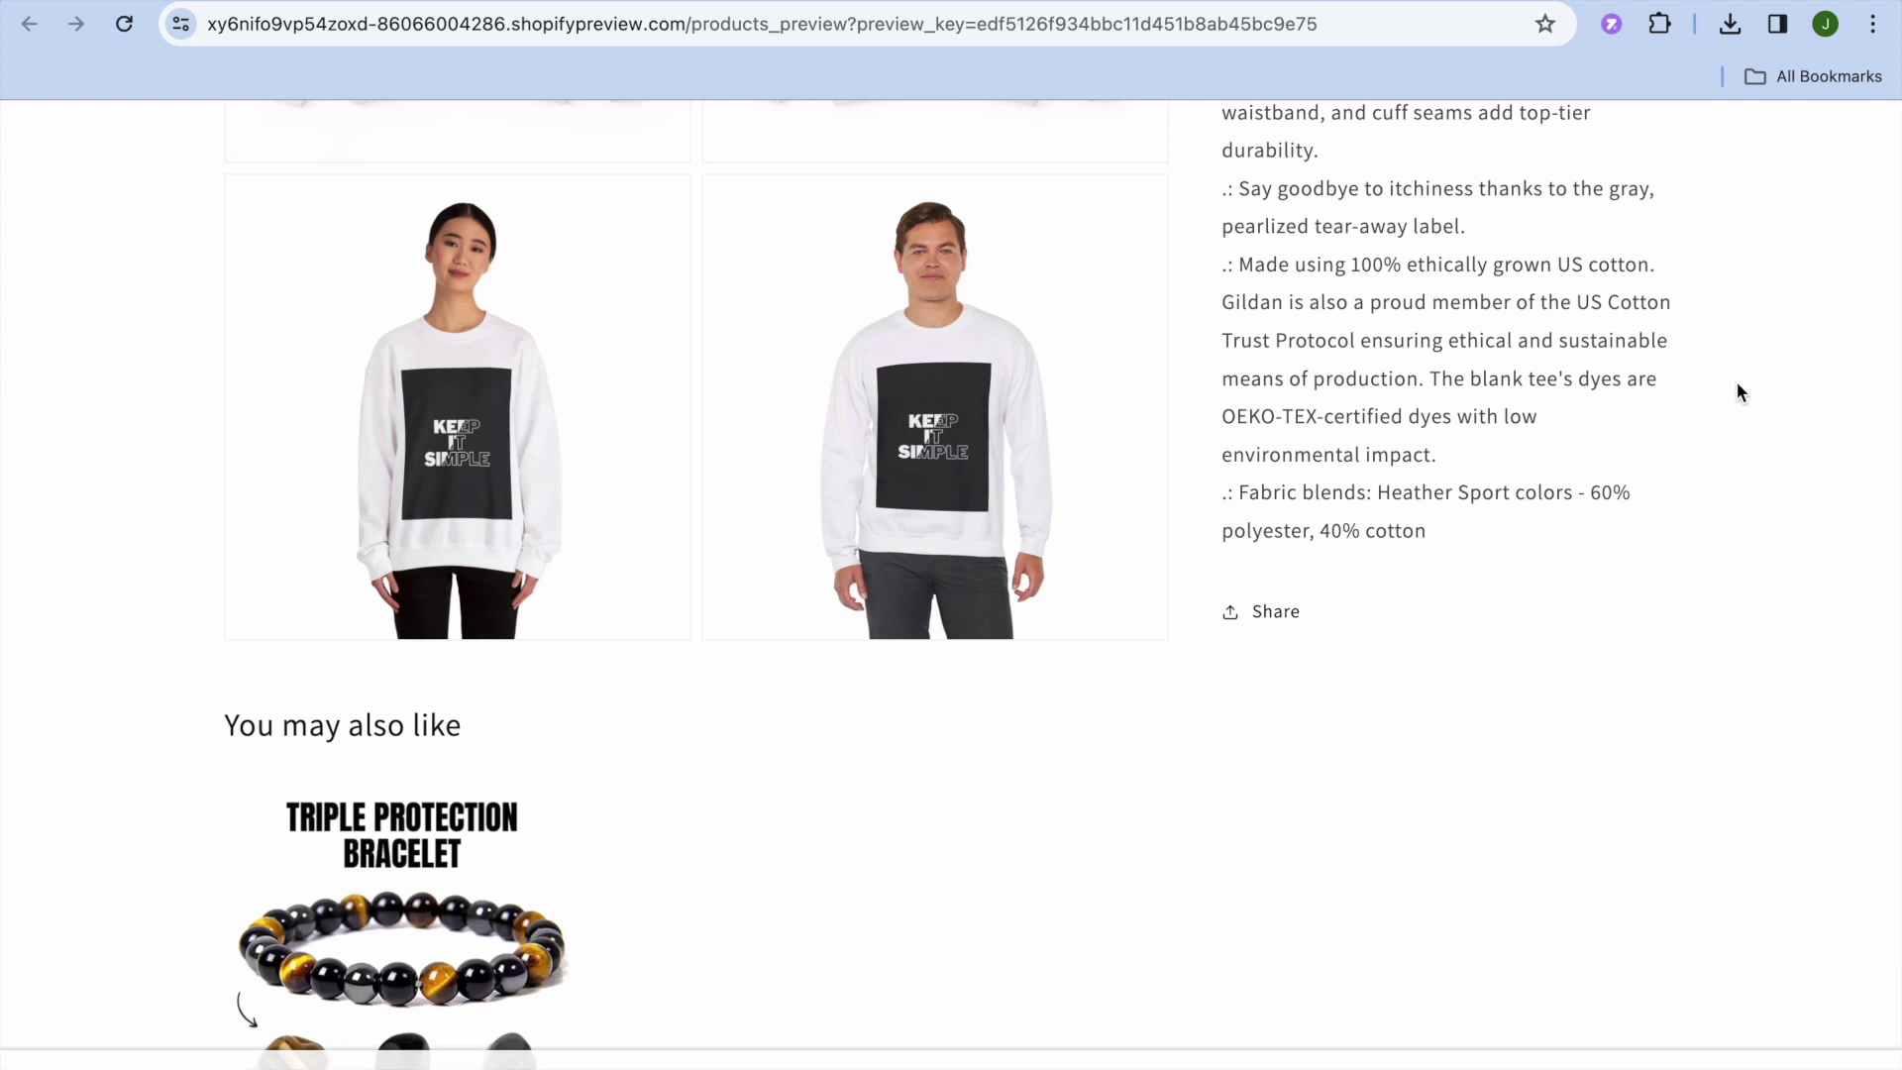
{"action": "scroll", "coordinate": [1739, 392], "scroll_direction": "up", "scroll_amount": 7}
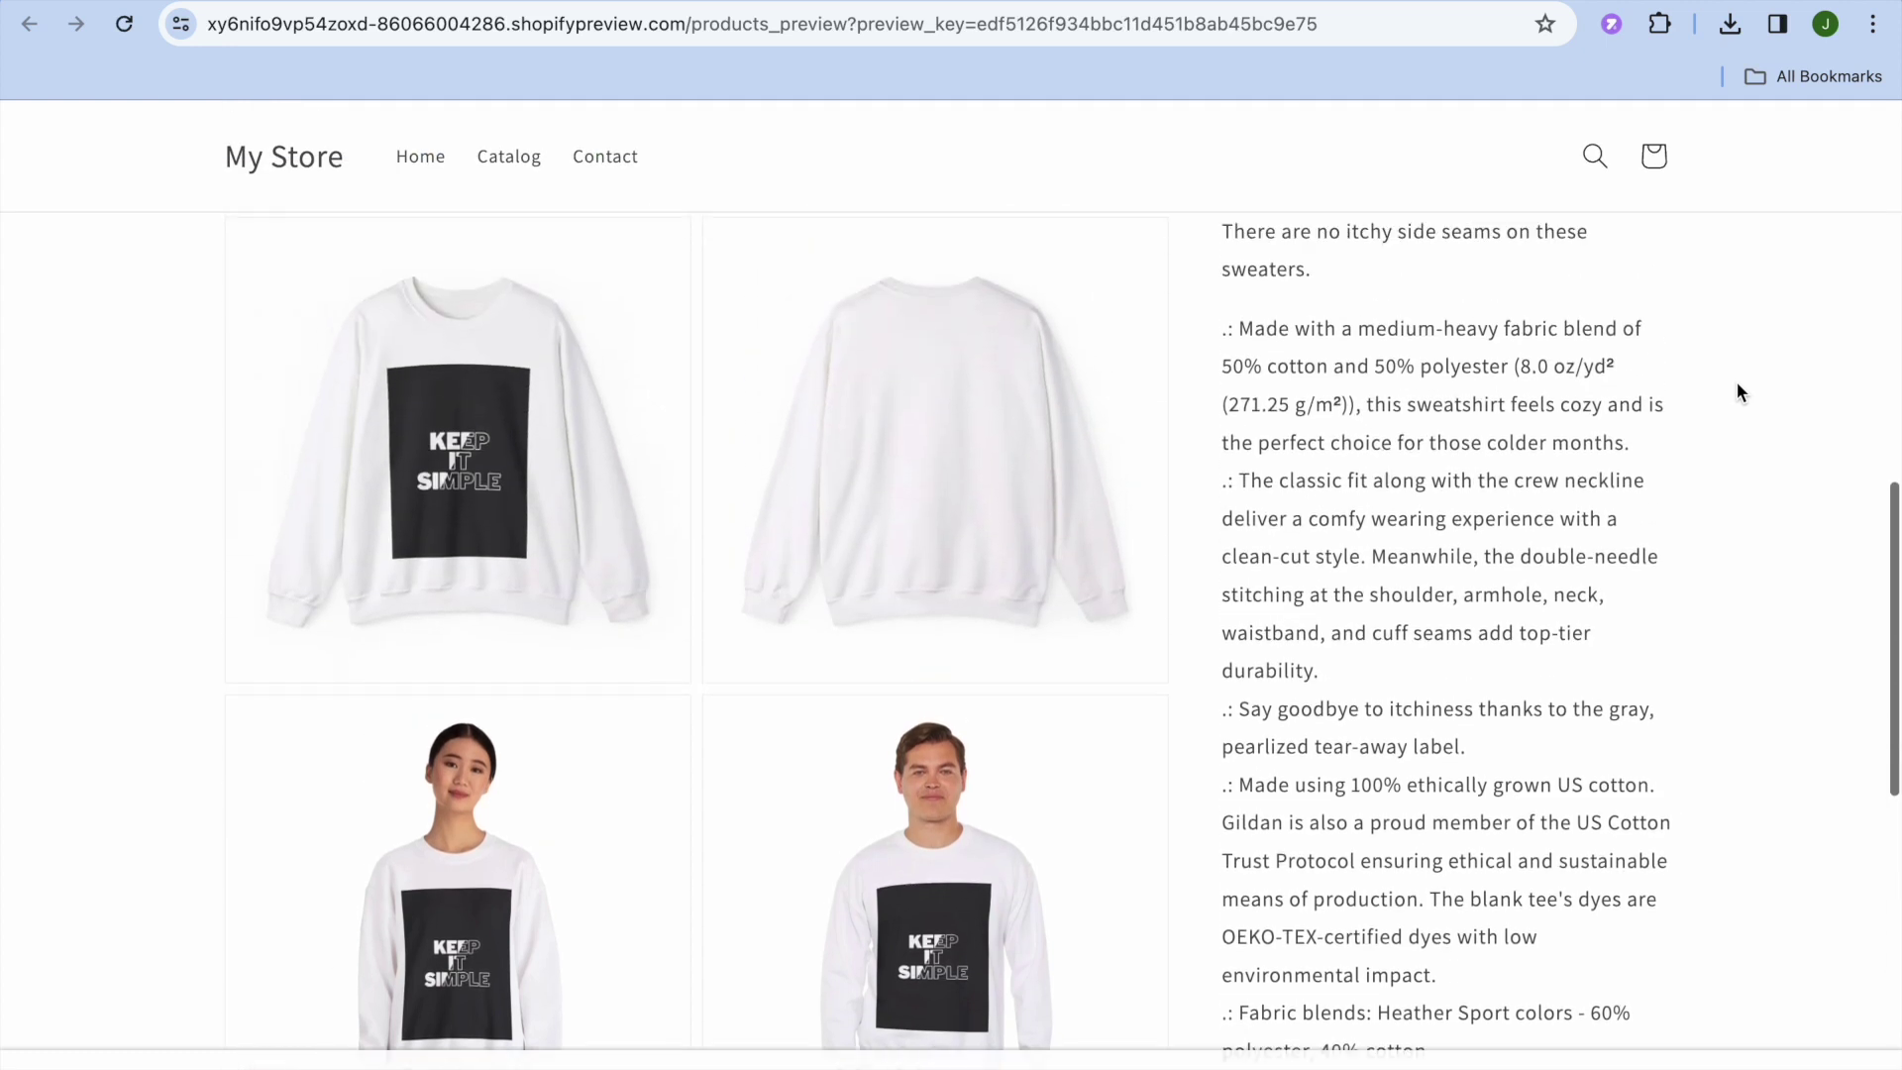
{"action": "scroll", "coordinate": [1737, 391], "scroll_direction": "up", "scroll_amount": 8}
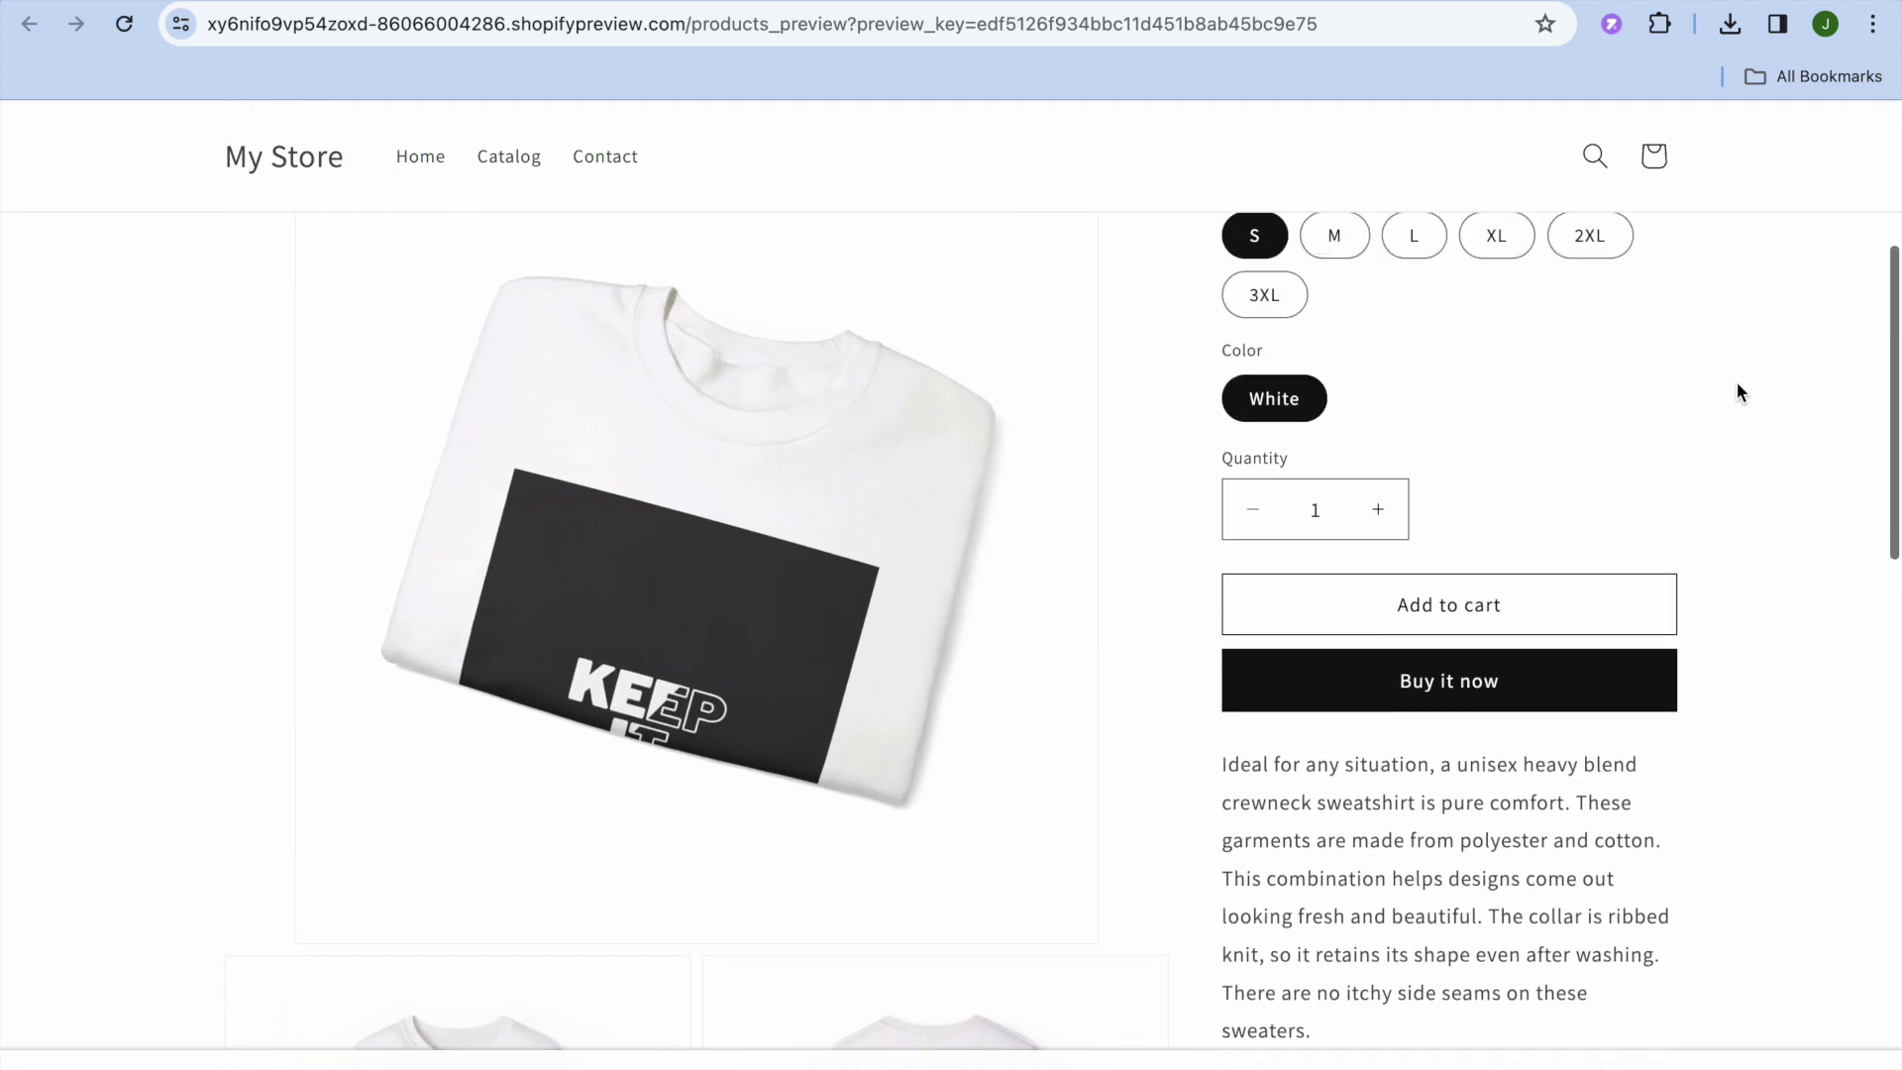
{"action": "scroll", "coordinate": [1737, 393], "scroll_direction": "up", "scroll_amount": 1}
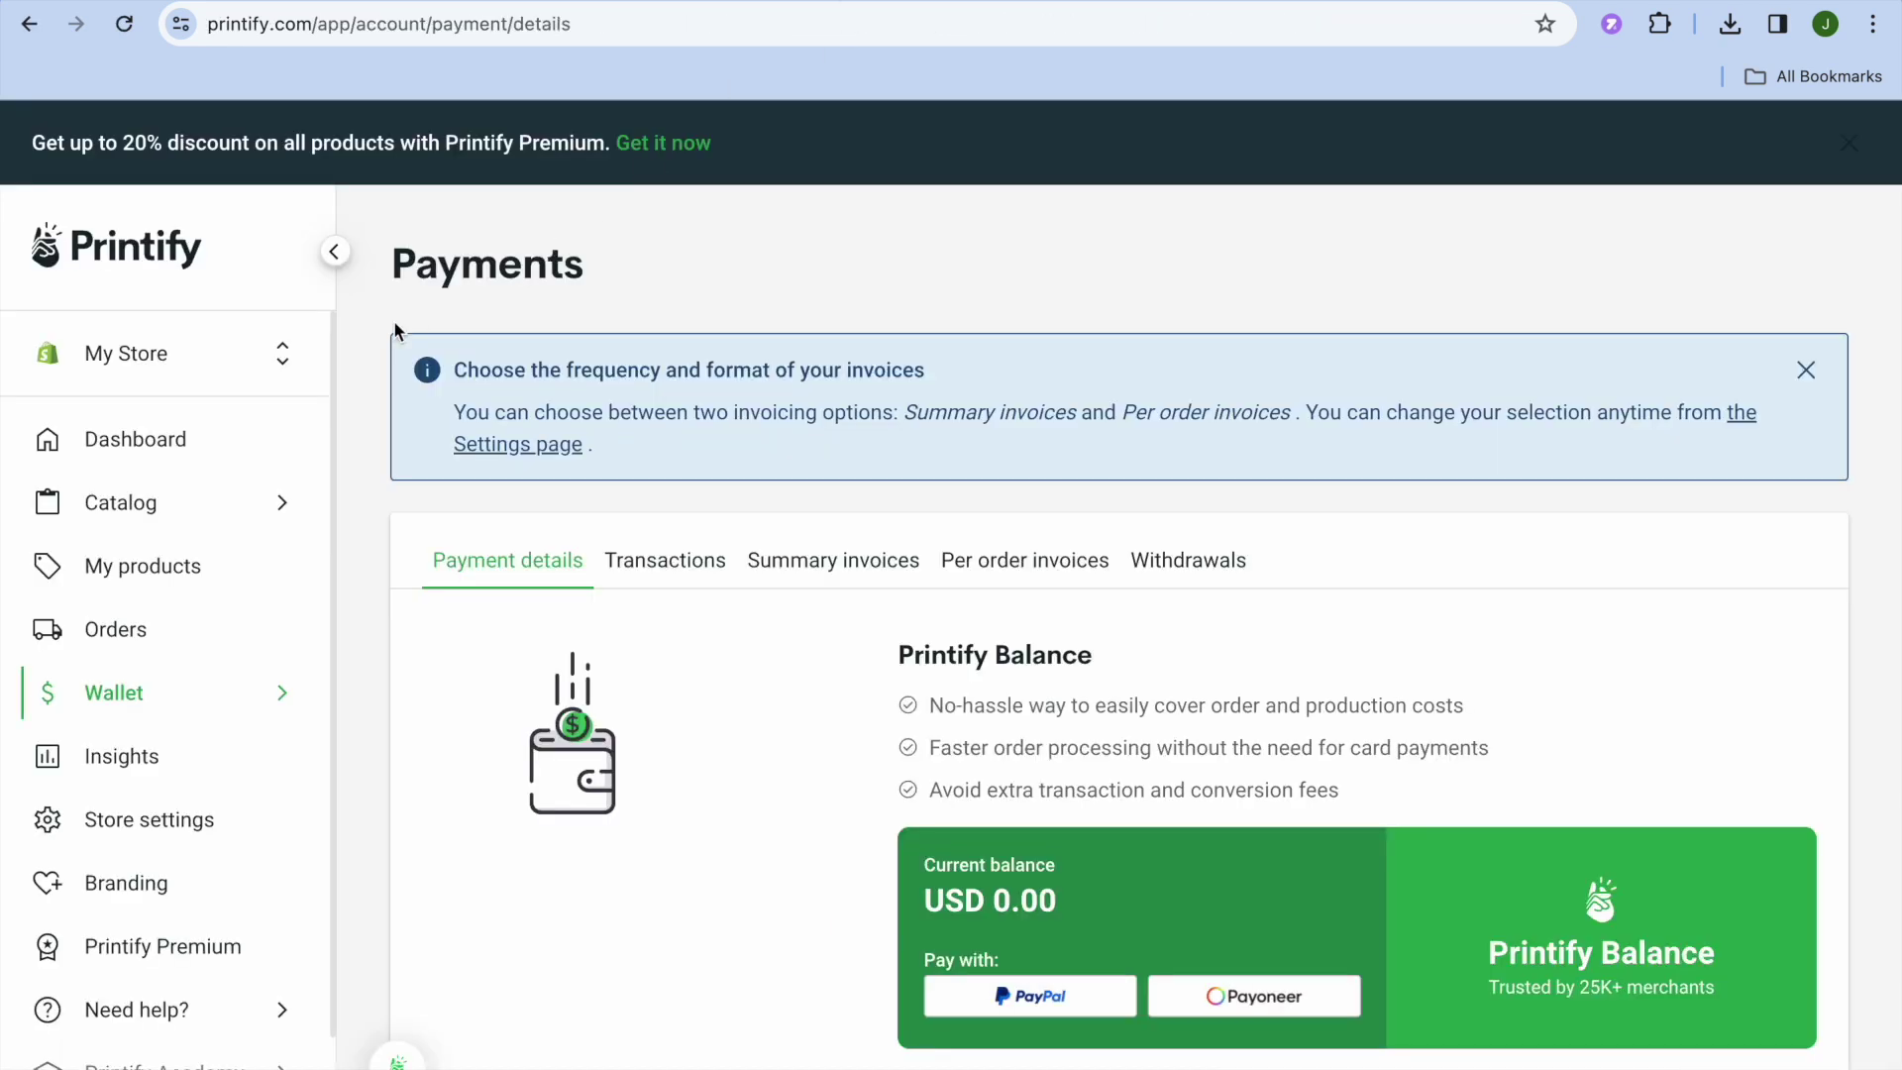
Return to Printify and look through the branding and gift message options, the seller insights and the orders page
{"action": "left_click", "coordinate": [201, 500]}
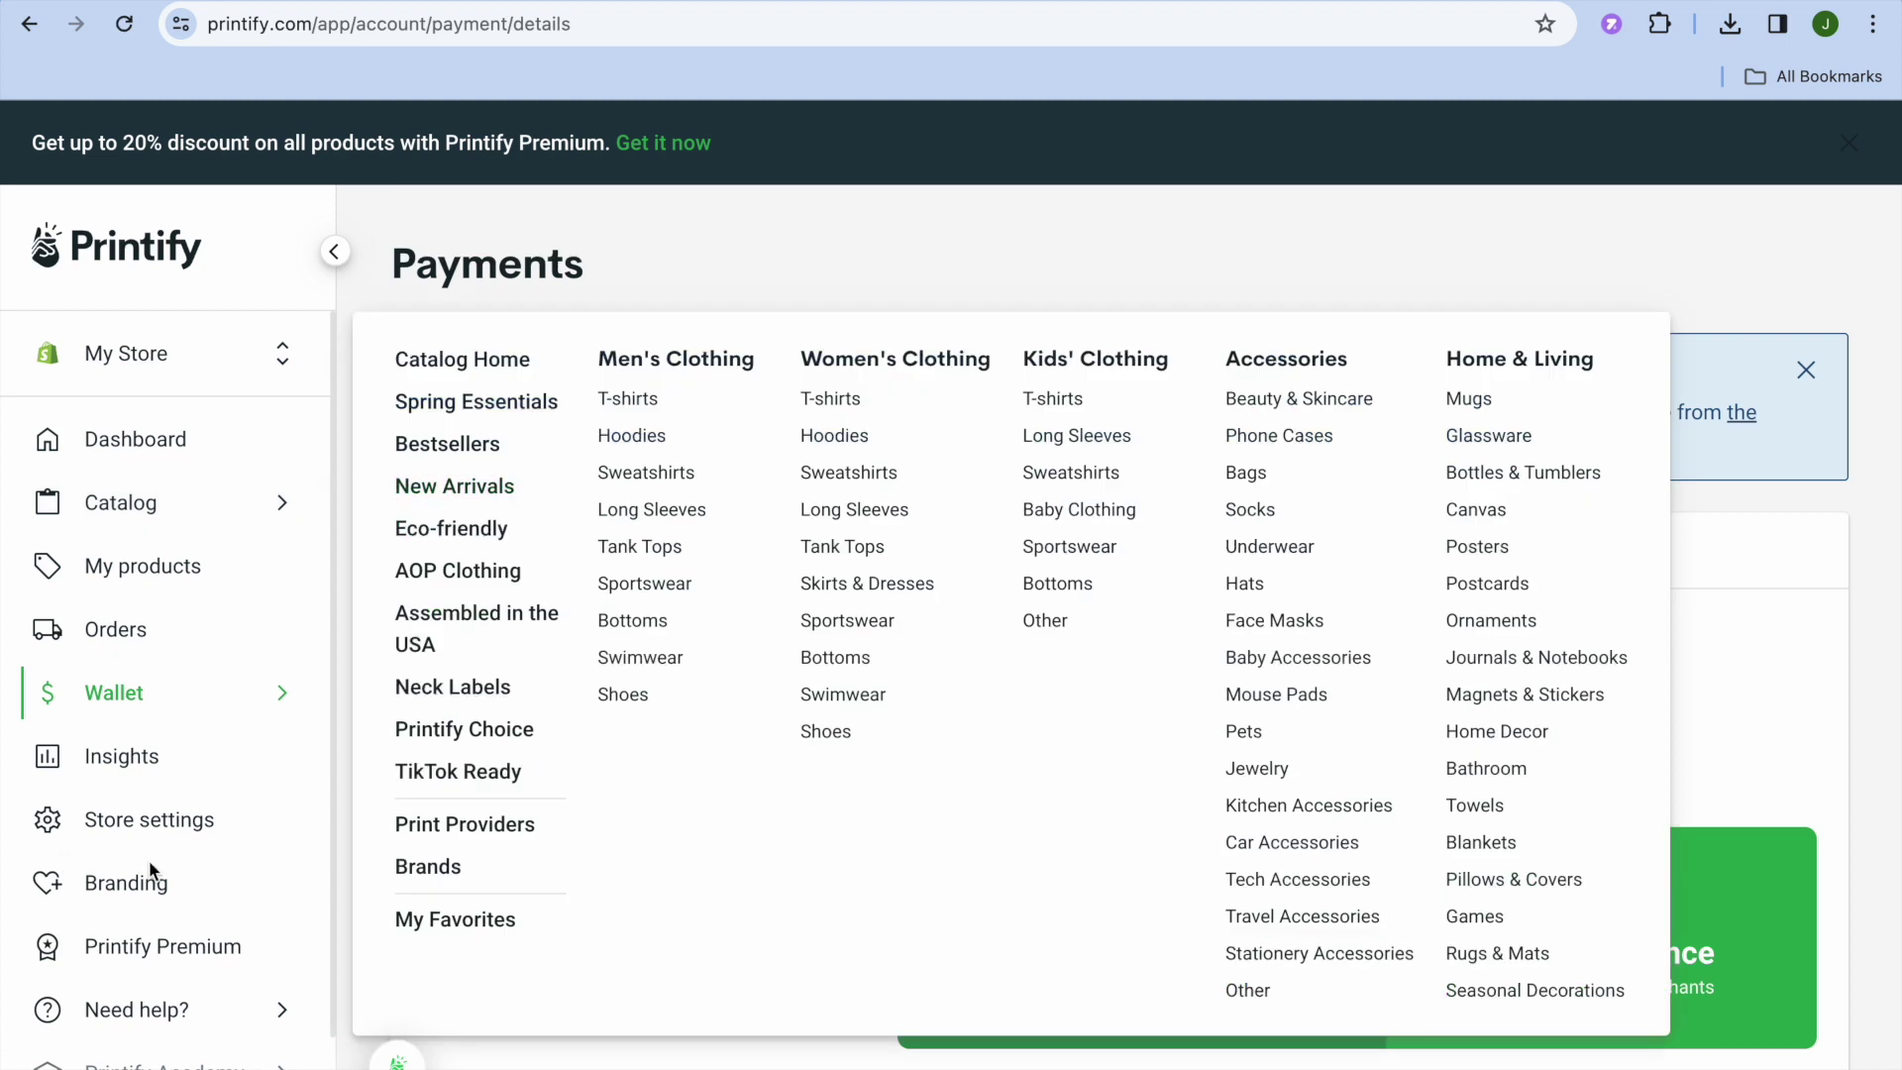
{"action": "left_click", "coordinate": [137, 891]}
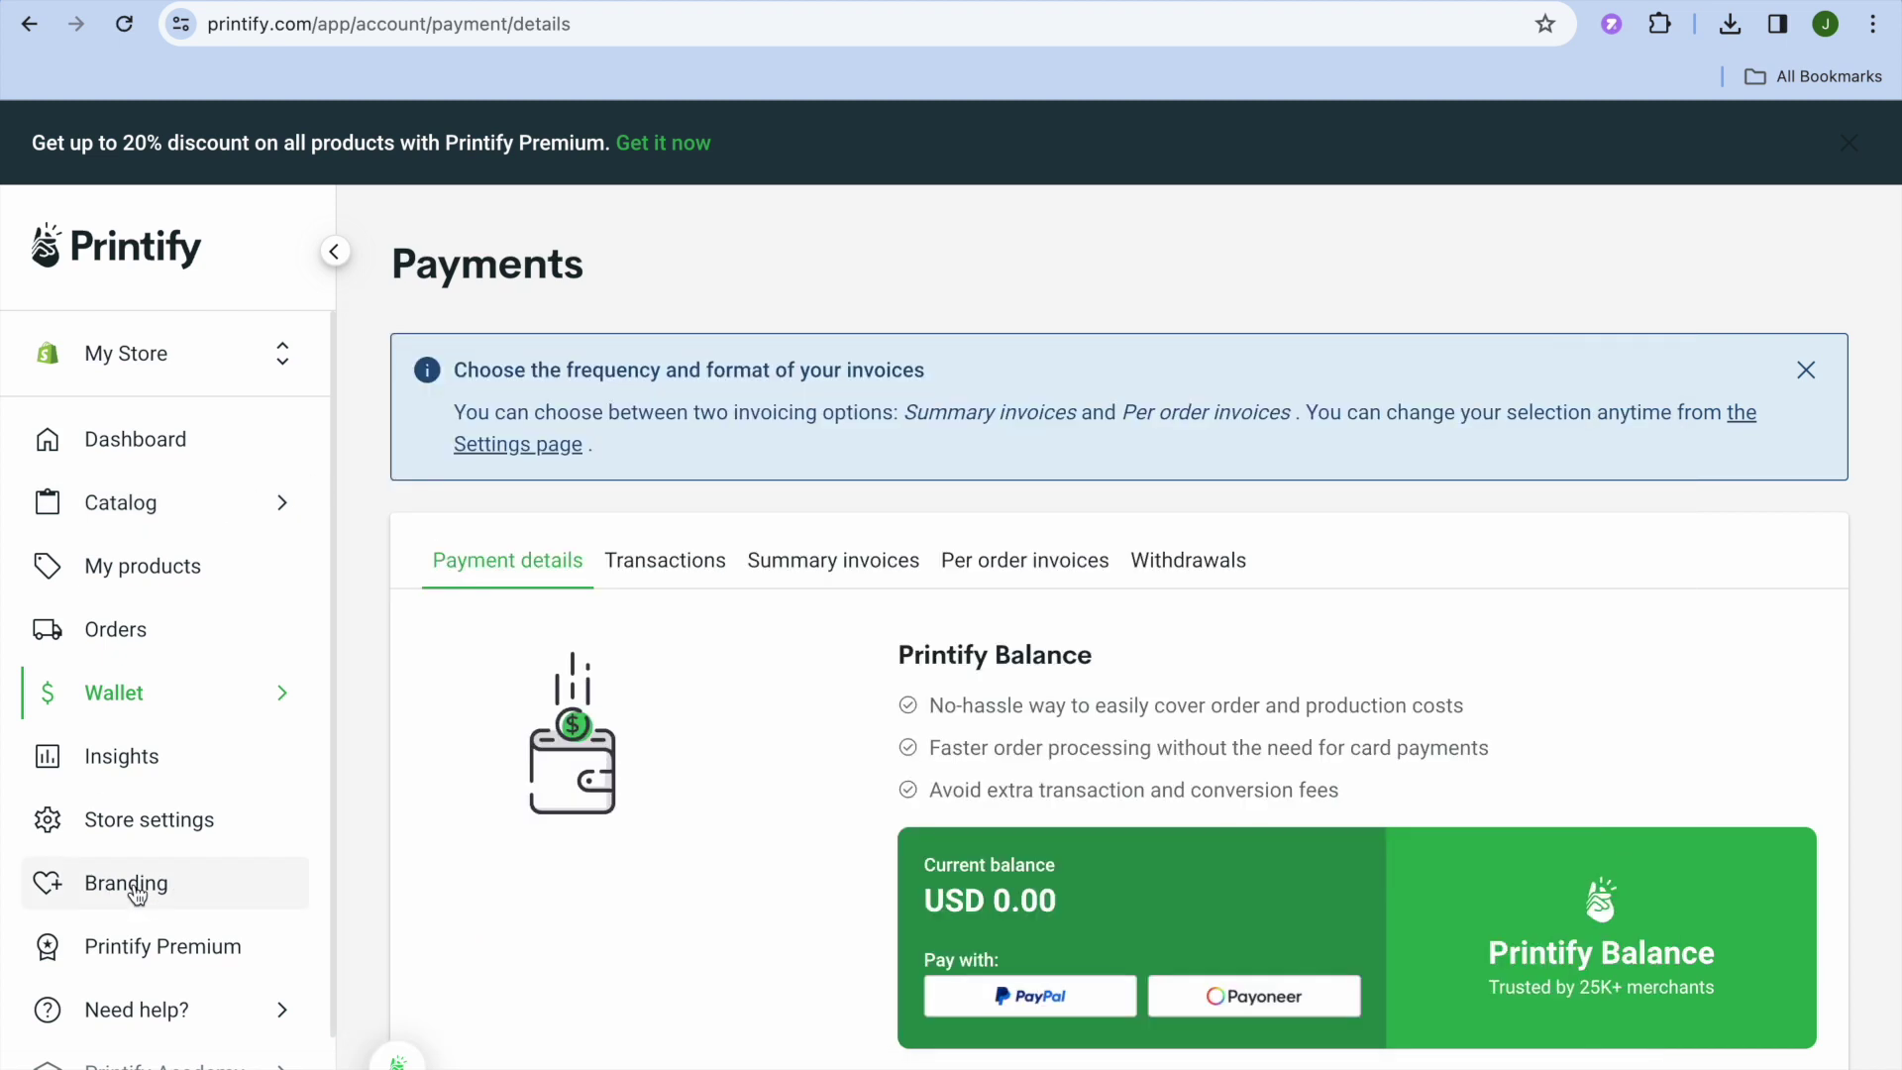
{"action": "left_click", "coordinate": [137, 891]}
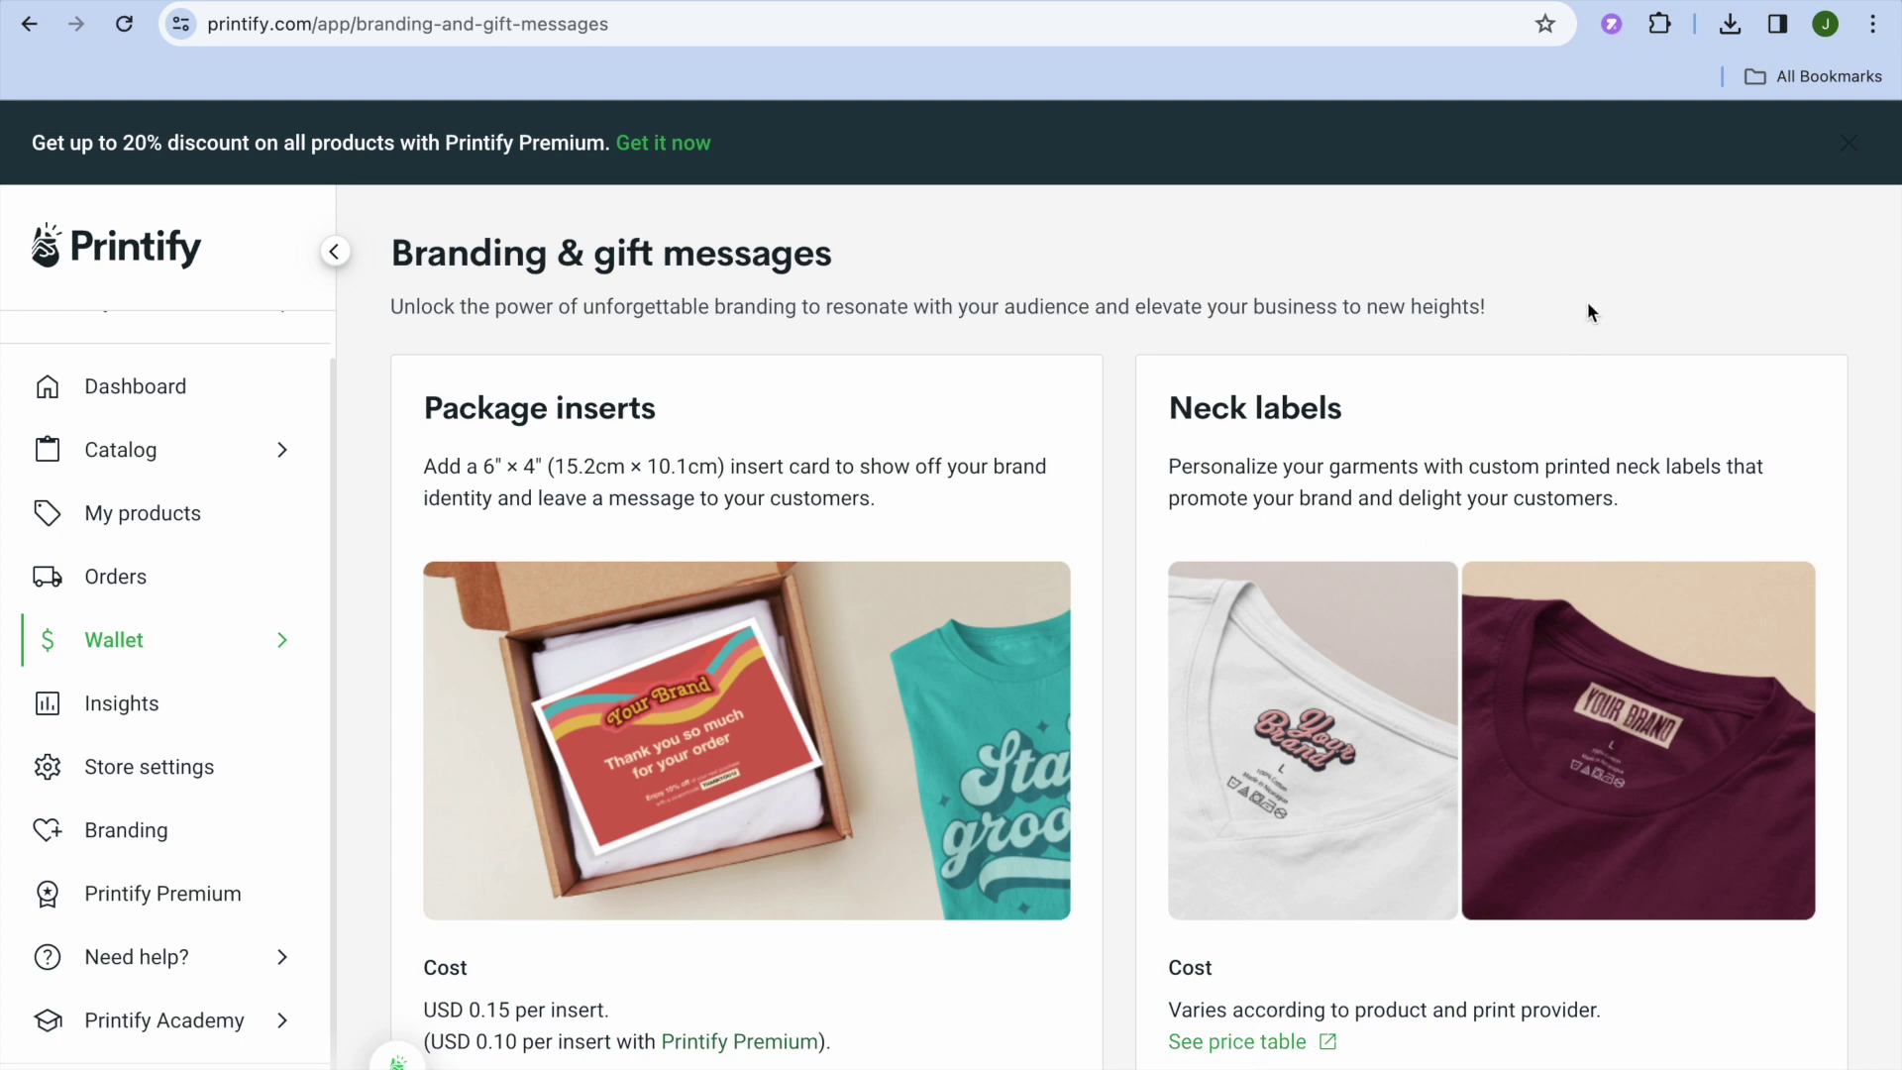
{"action": "scroll", "coordinate": [1587, 303], "scroll_direction": "down", "scroll_amount": 4}
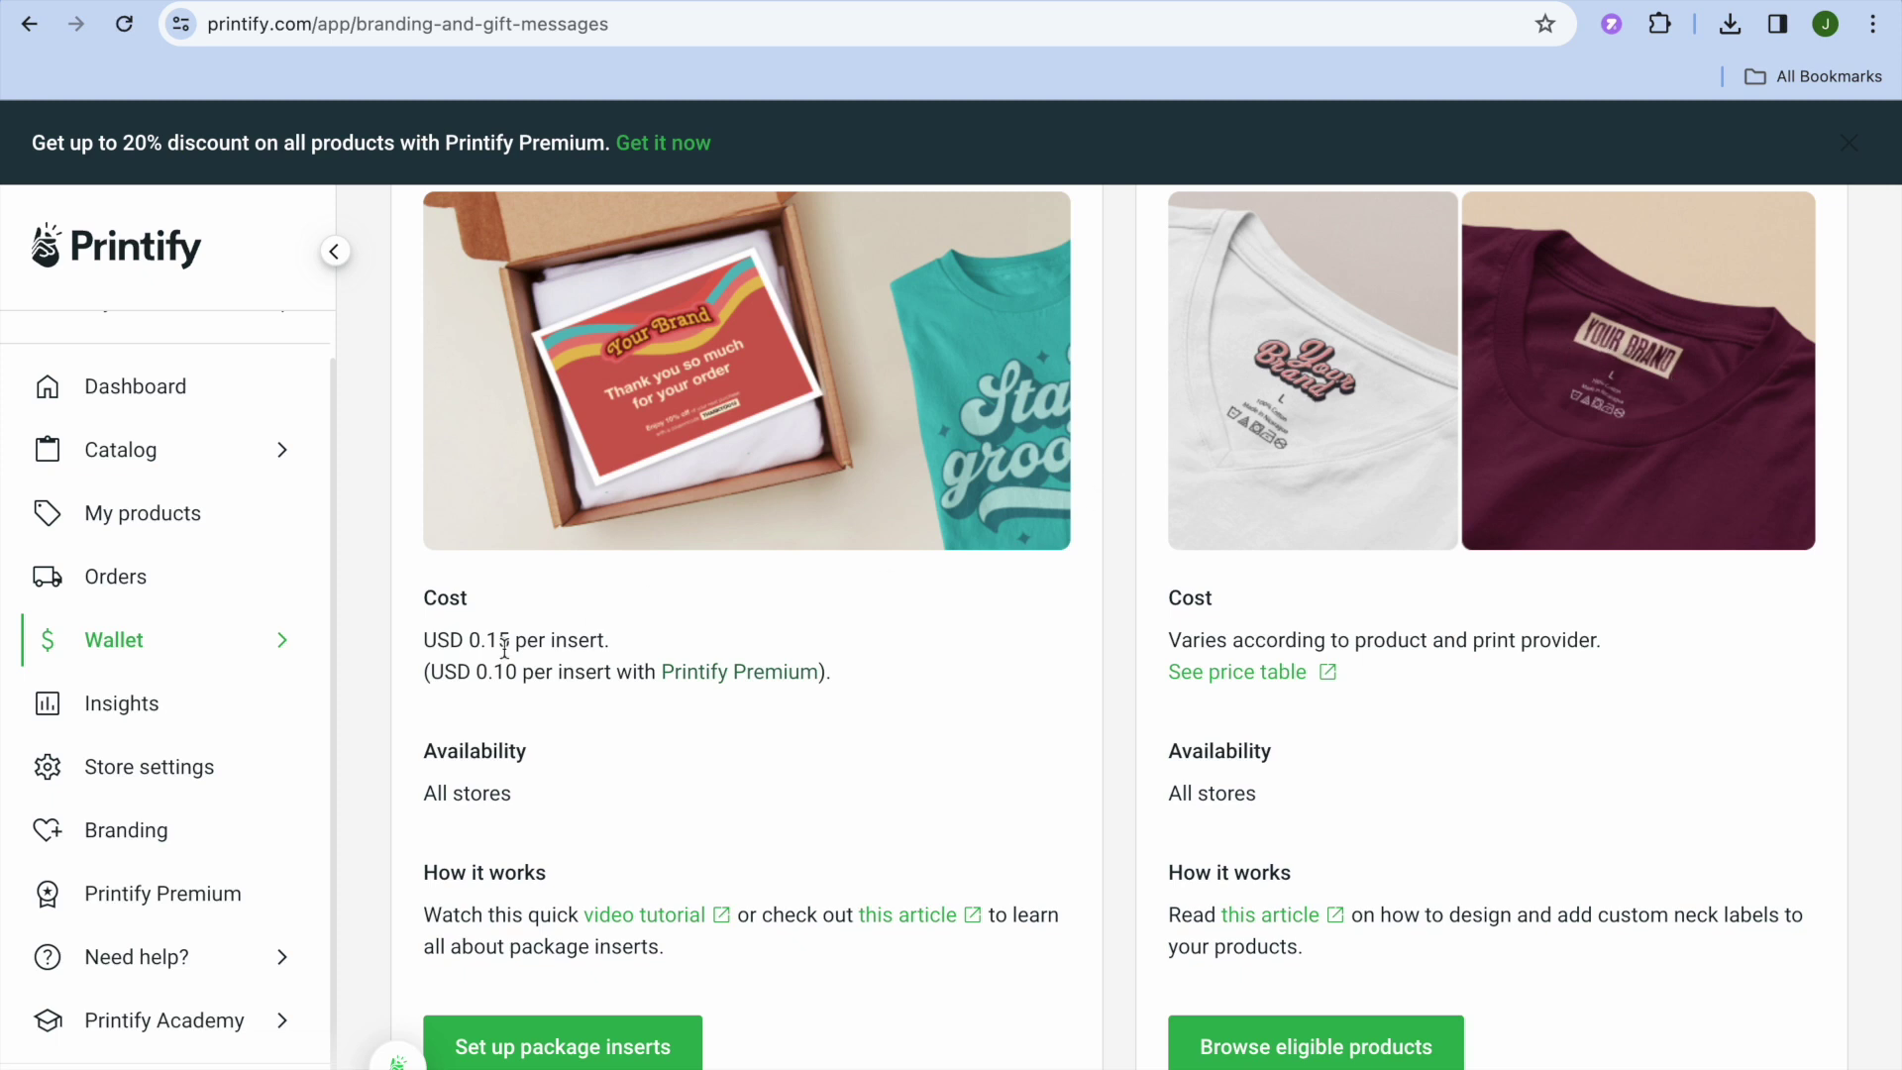
{"action": "left_click", "coordinate": [211, 714]}
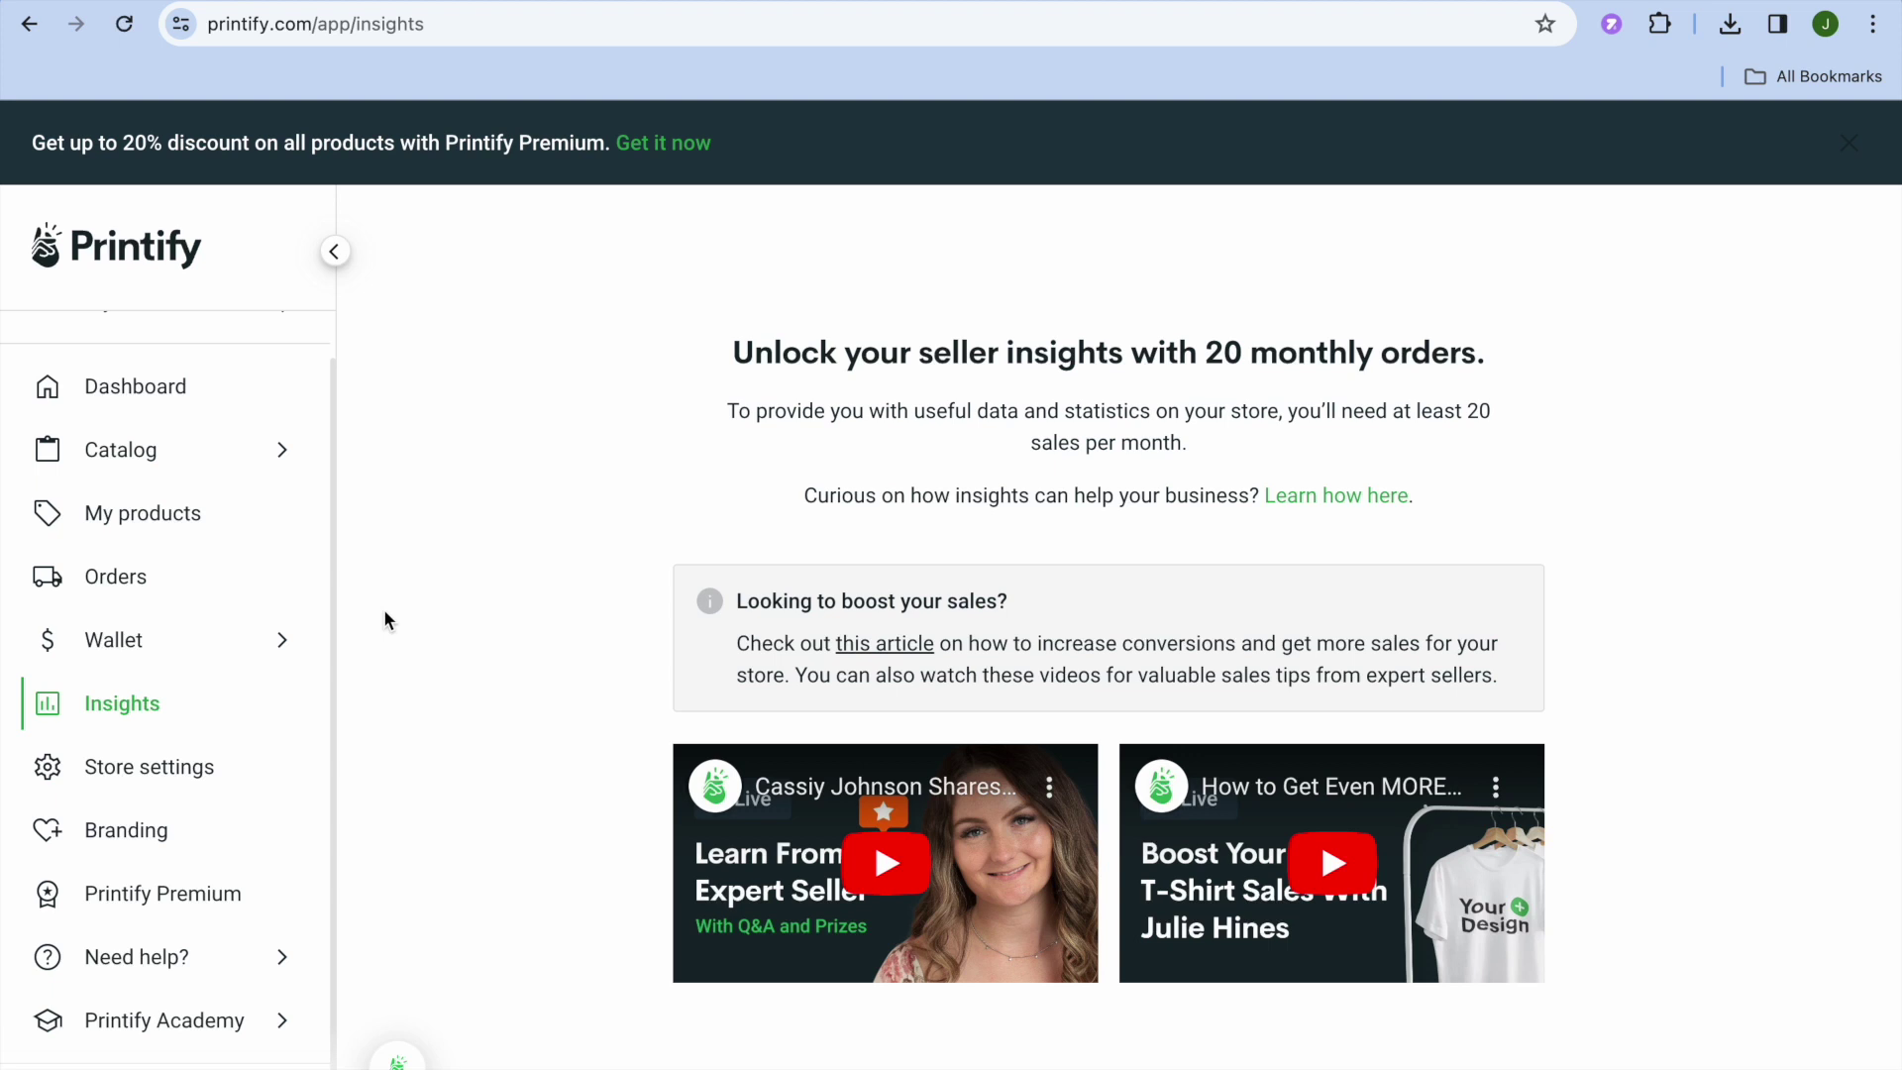
{"action": "left_click", "coordinate": [178, 596]}
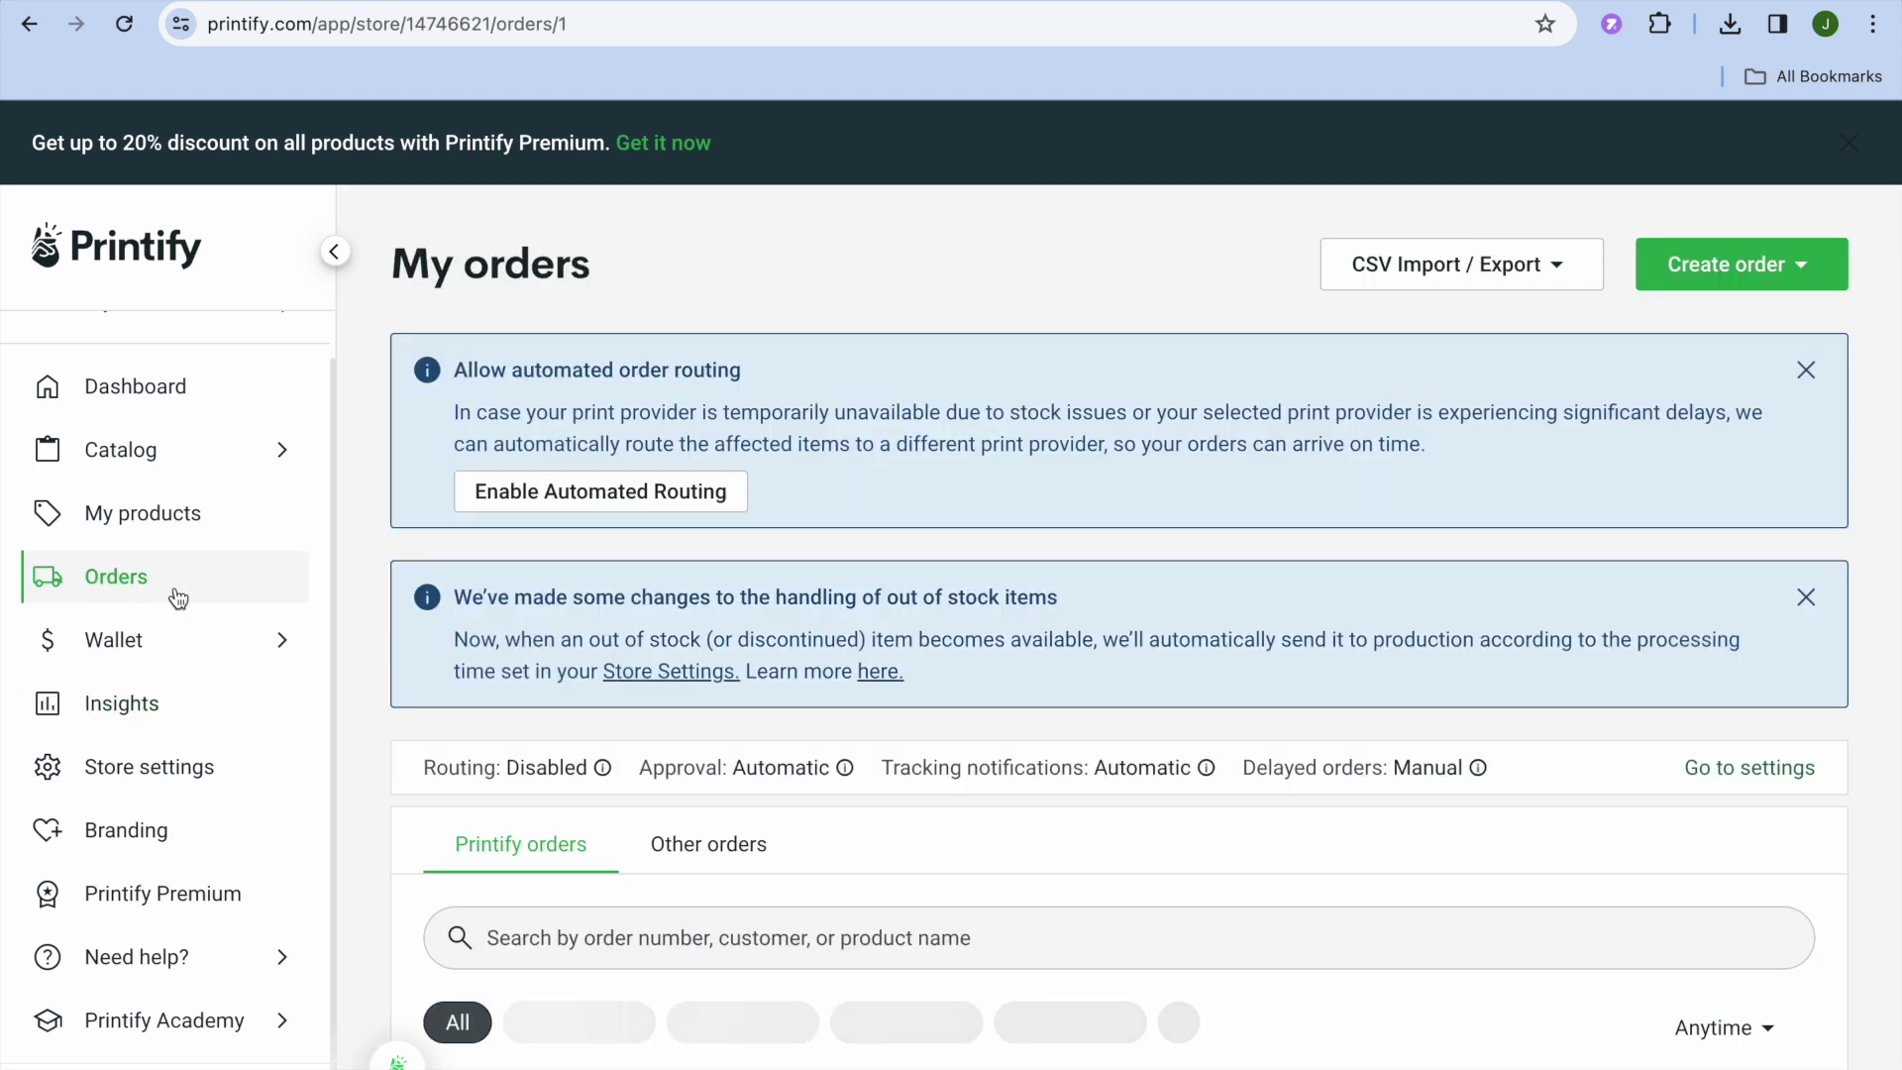